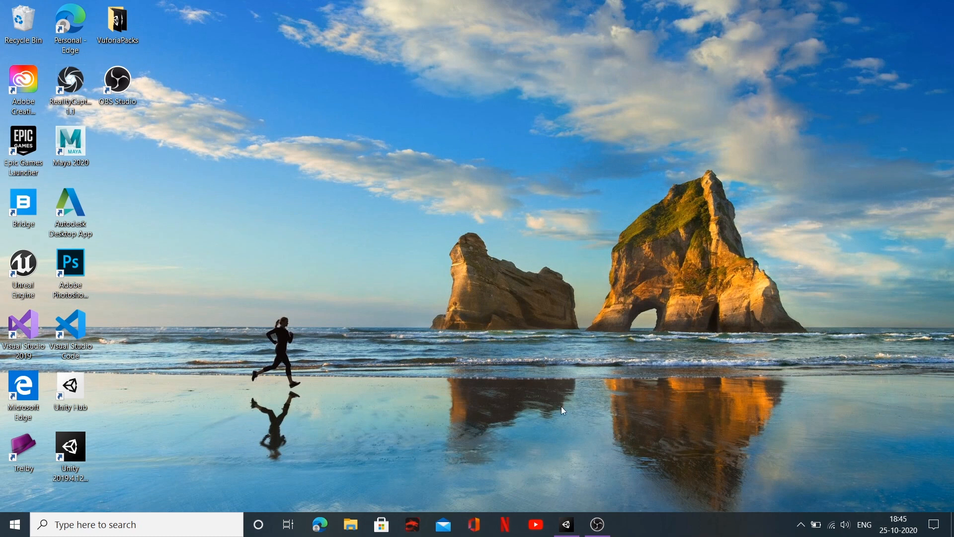
Step: Switch to the Unity editor and create a folder named Scripts in the project's Assets folder
click(569, 526)
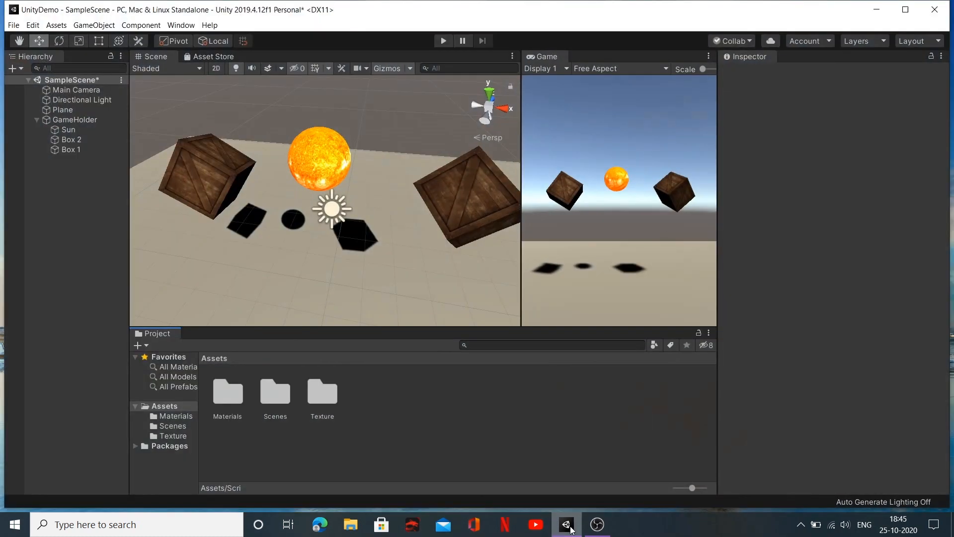
middle_drag(428, 242, 406, 245)
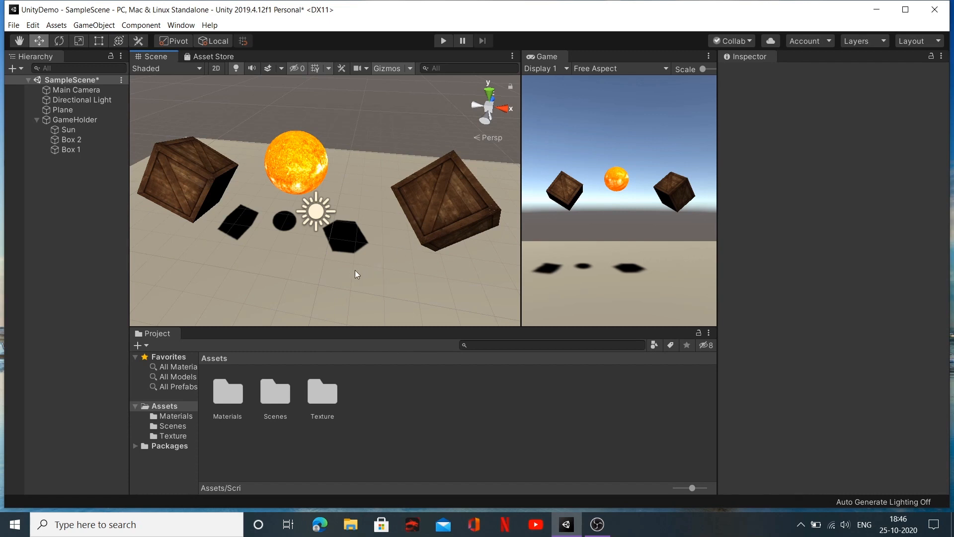
middle_drag(355, 270, 403, 269)
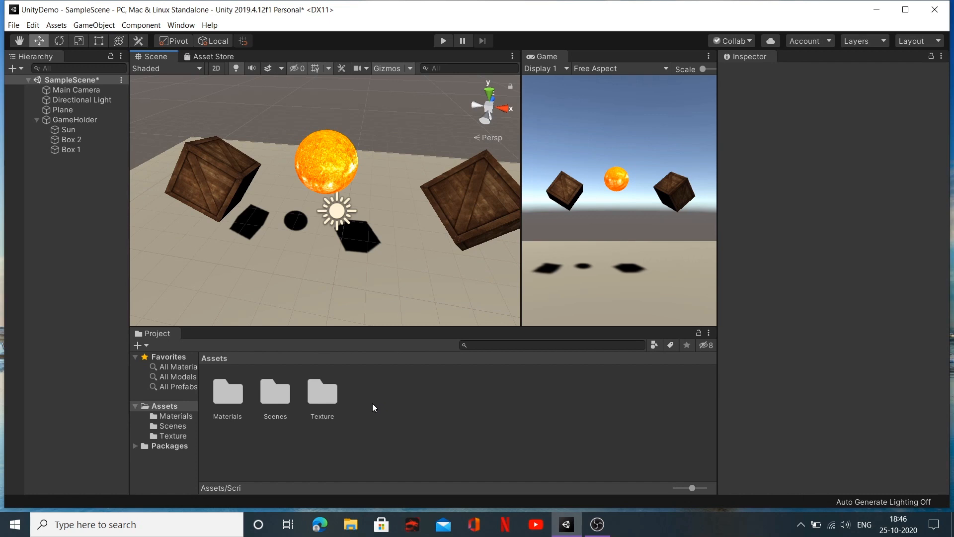
right_click(348, 398)
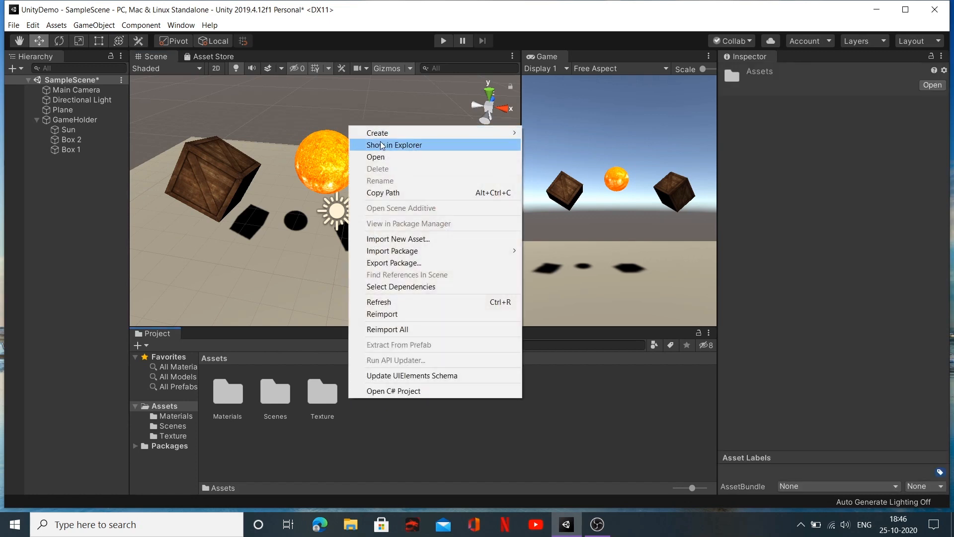
mouse_move(382, 137)
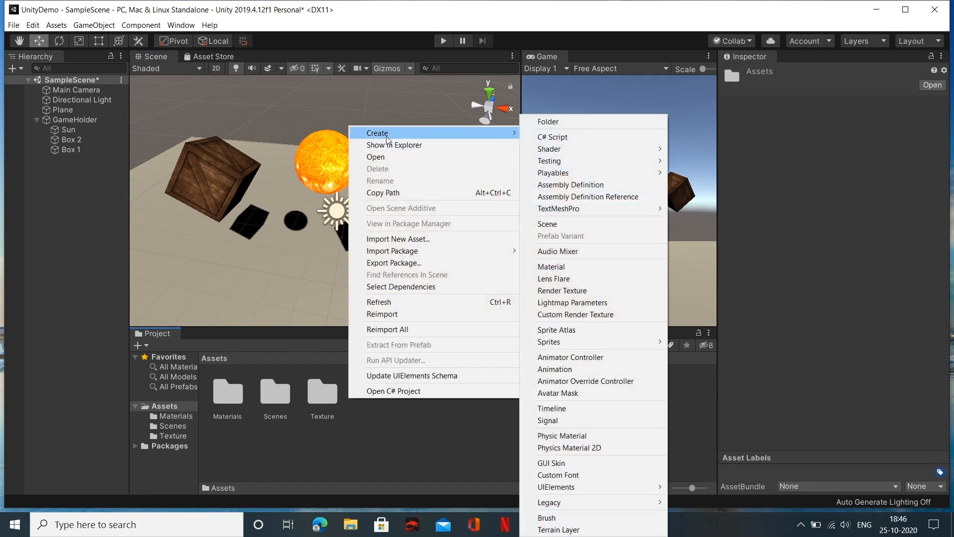
click(544, 125)
text(Sc)
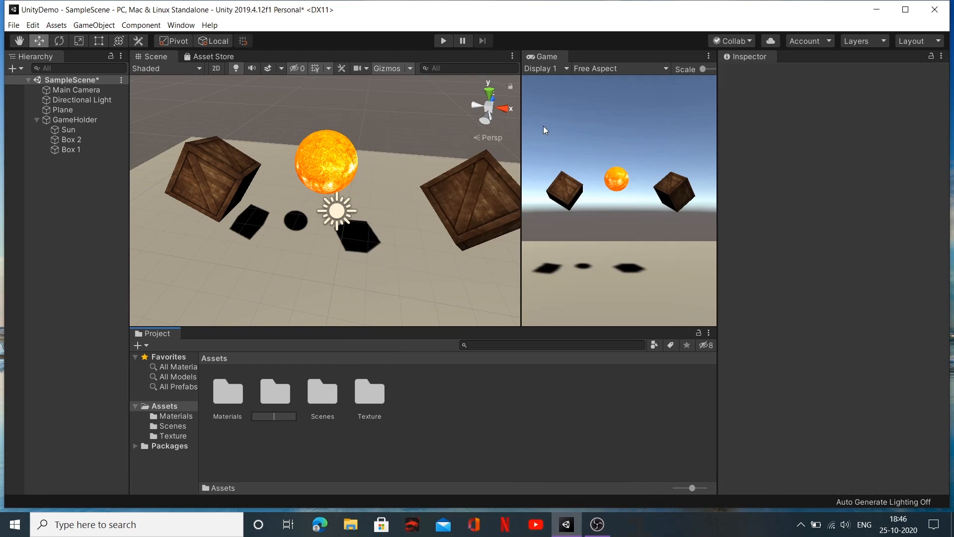
text(ripts)
key(Return)
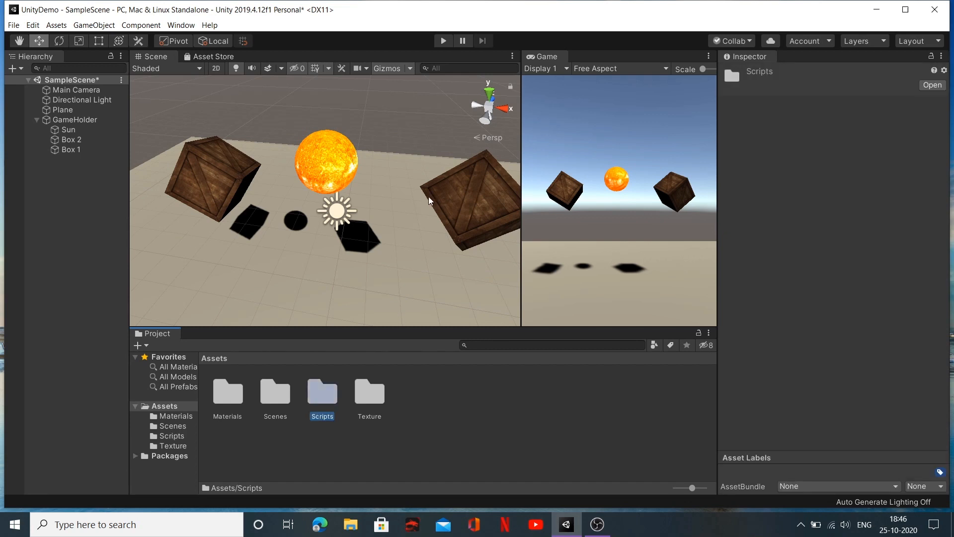
Step: Create a C# script named Revolve inside the Scripts folder
double_click(326, 387)
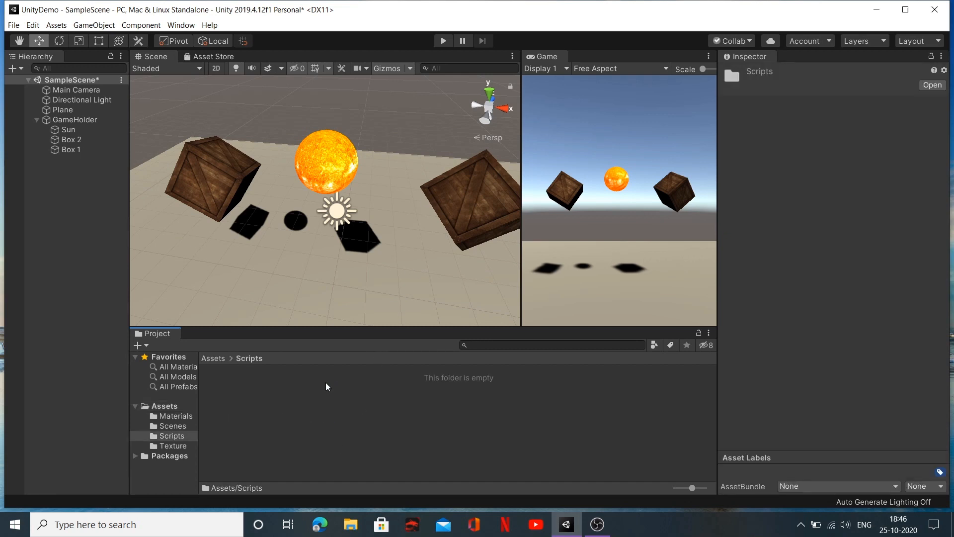
right_click(296, 396)
mouse_move(390, 127)
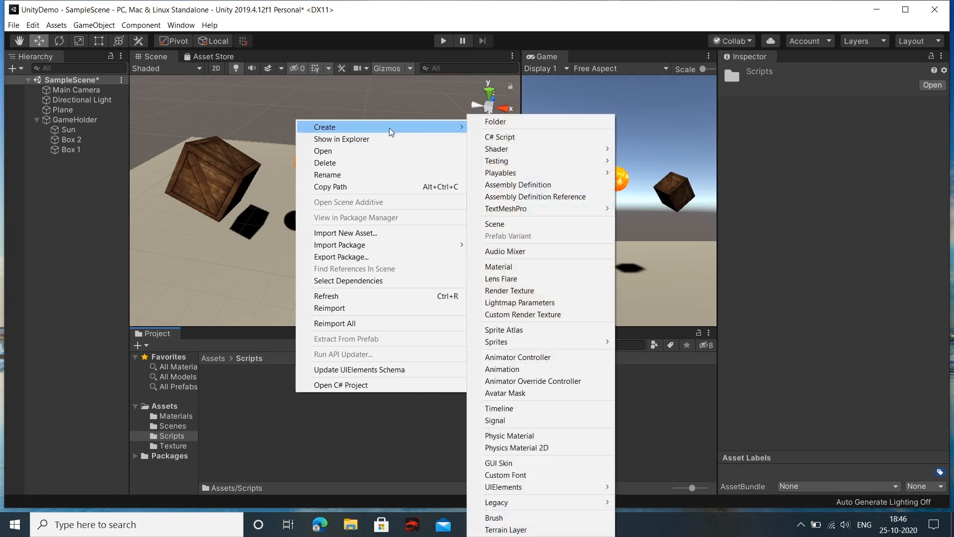
click(499, 137)
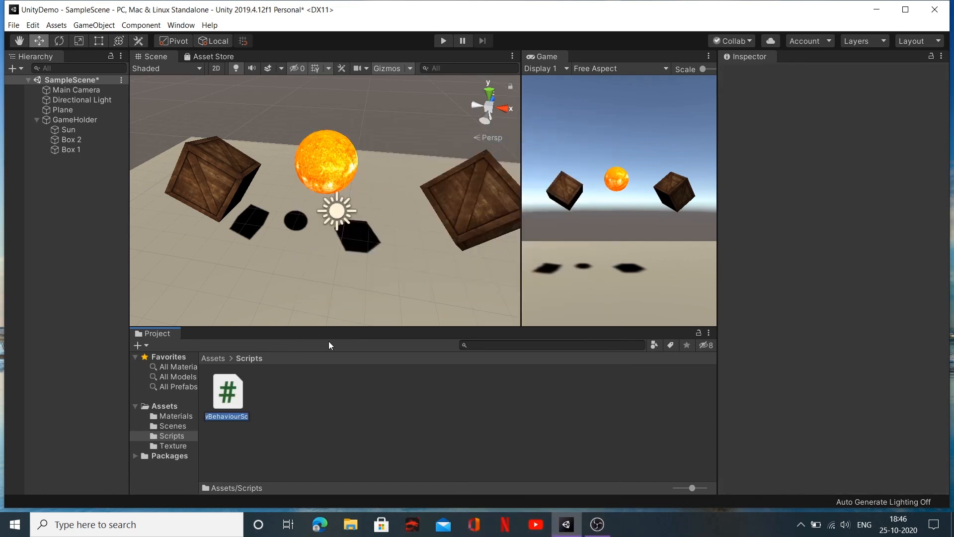
key(BackSpace)
text(Revolve)
key(Return)
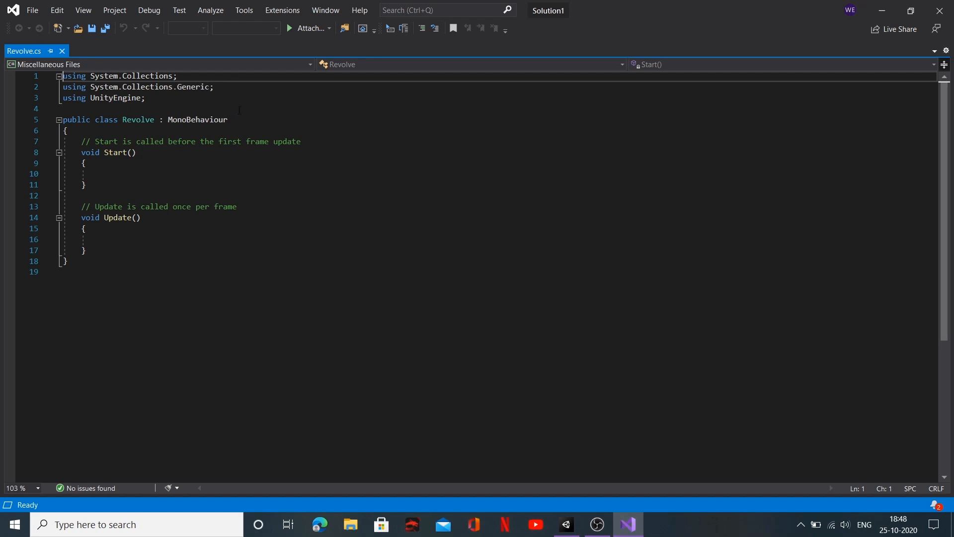
Step: Declare a Vector3 variable named movement at the start of the Revolve class, above Start()
click(187, 129)
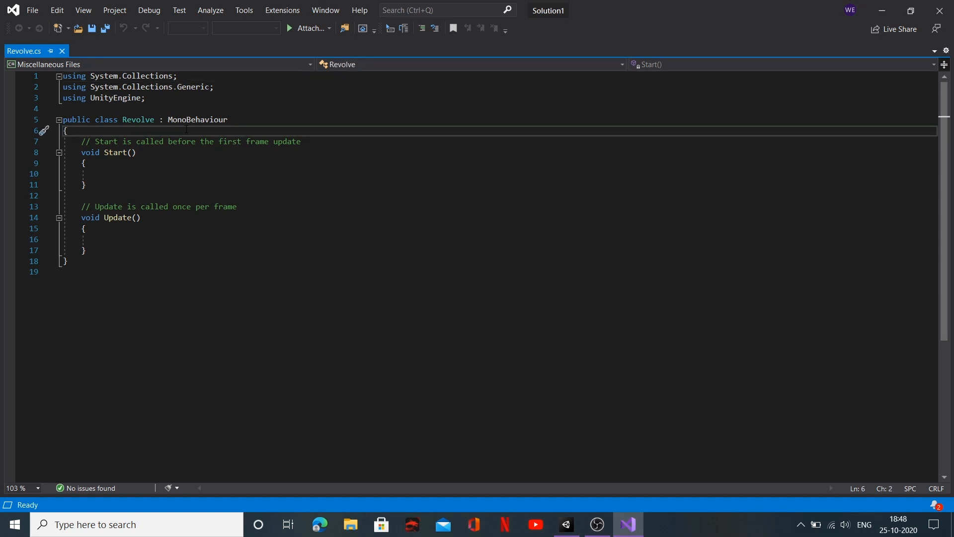
key(Return)
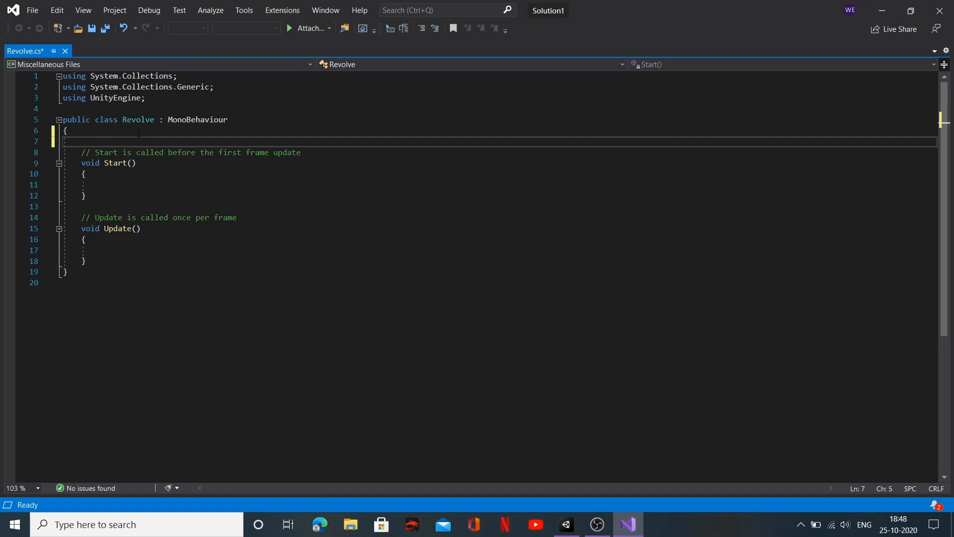
text(Vect)
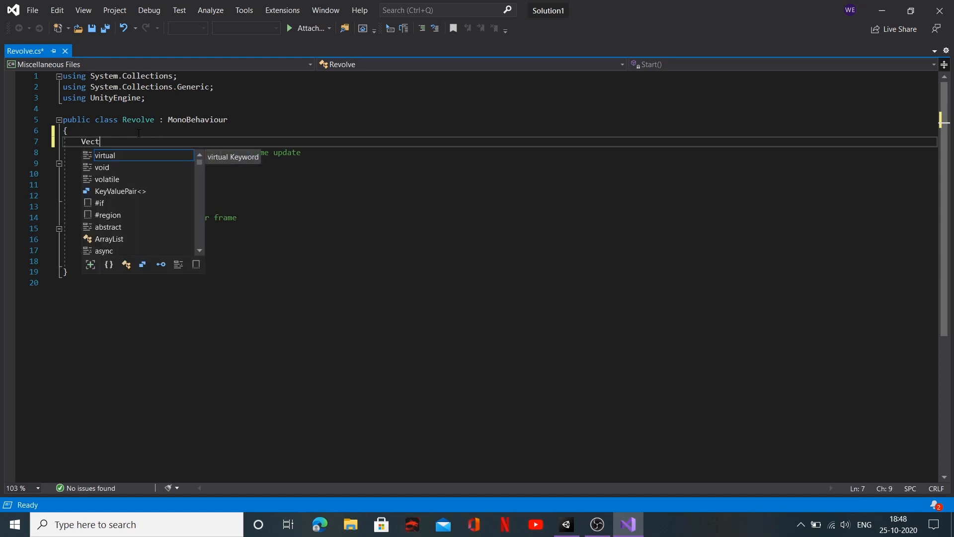
text(or3)
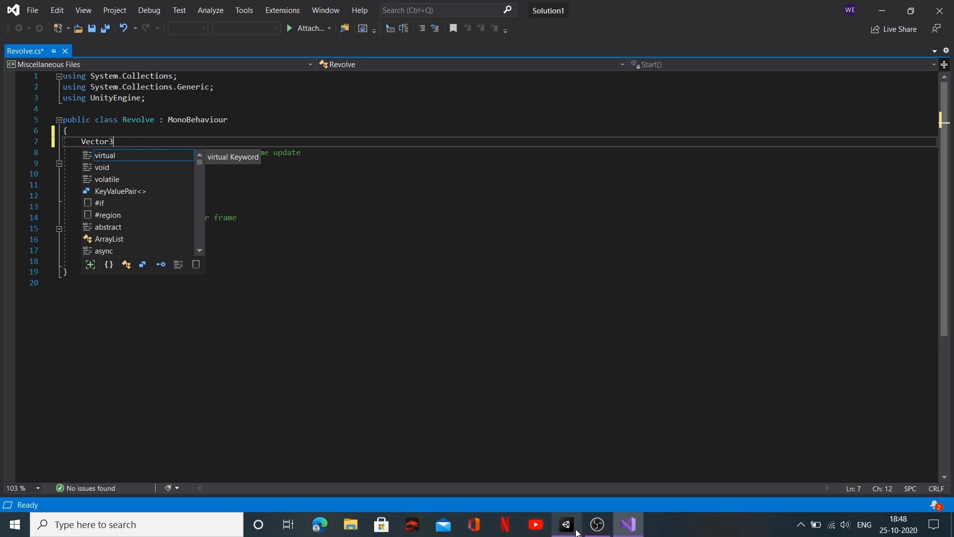
mouse_move(577, 531)
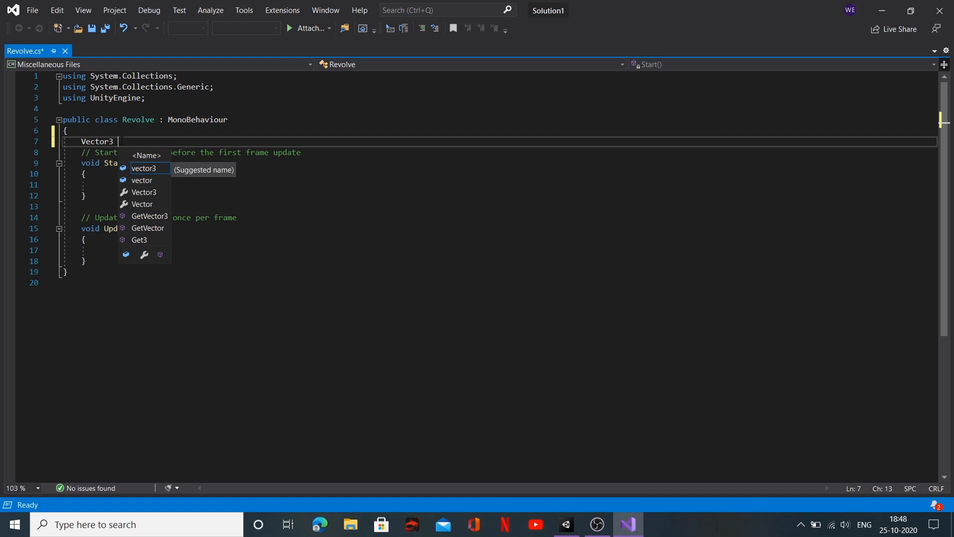
text(mov)
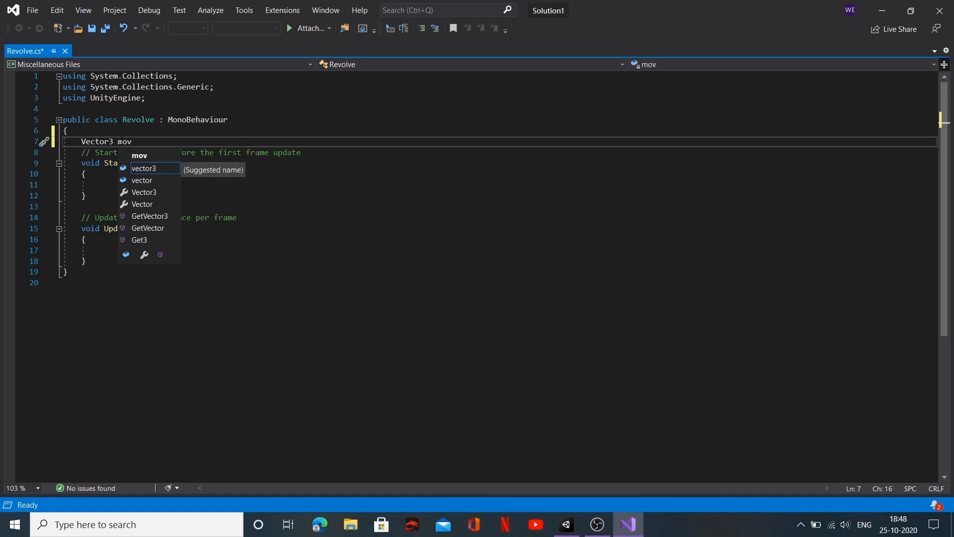
text(ement;)
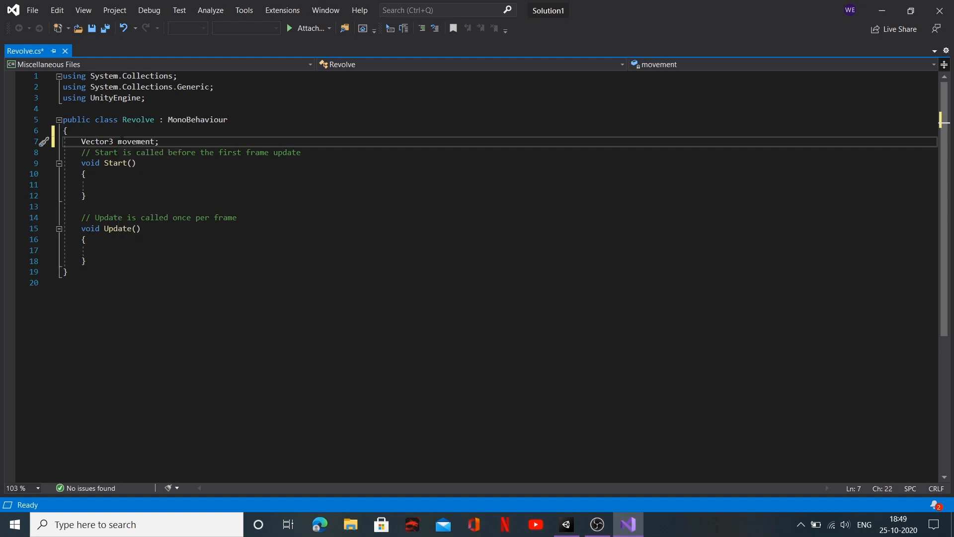
Step: Declare the public int variables xi, yi and zi on a new line below the movement variable
key(Return)
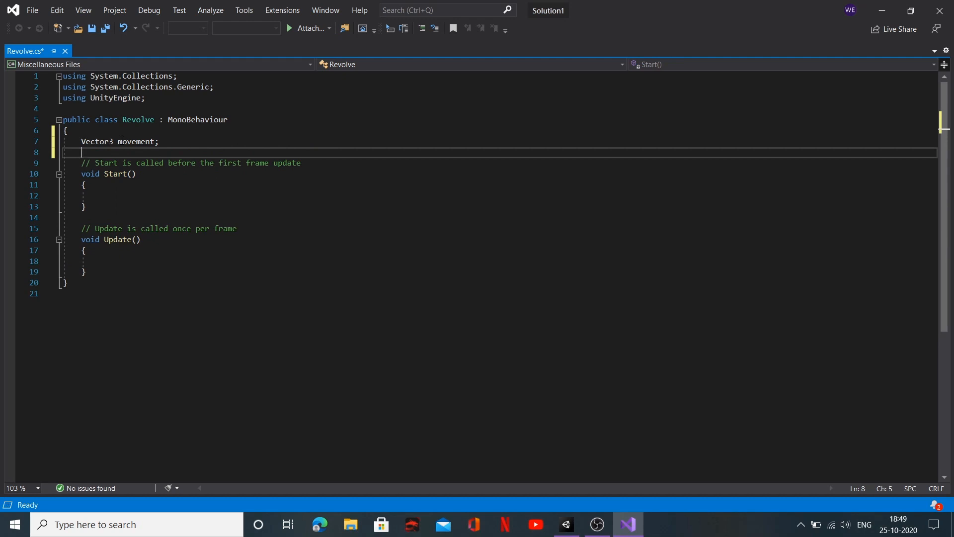
text(publ)
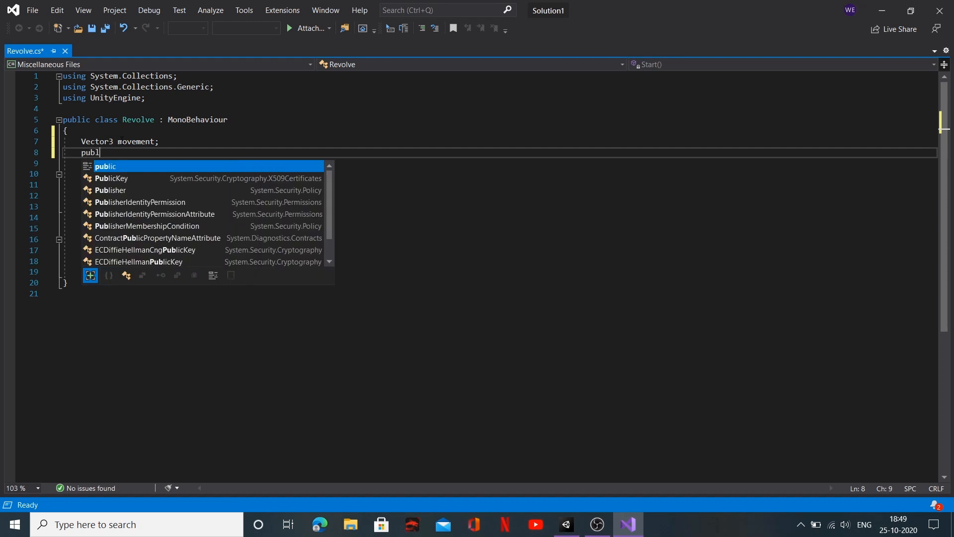
text(ic )
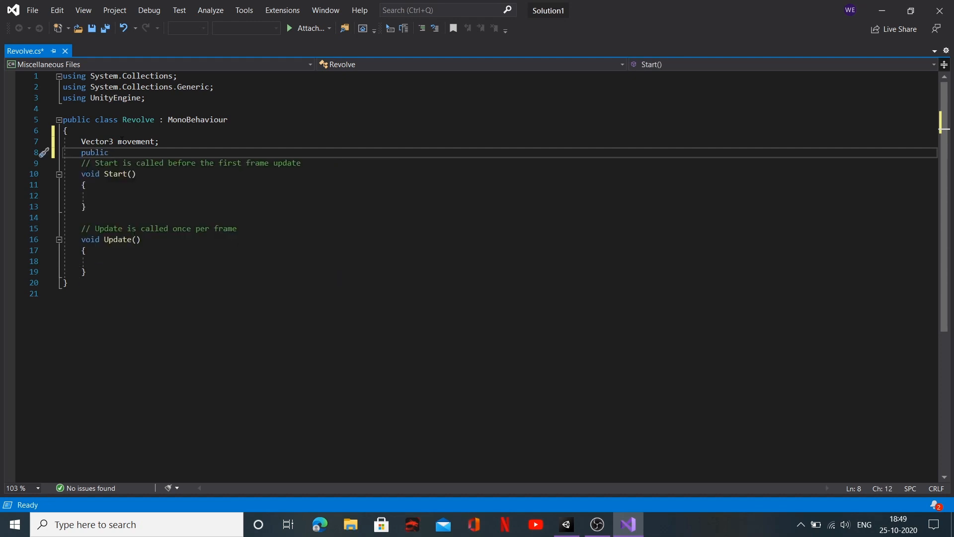
text(int )
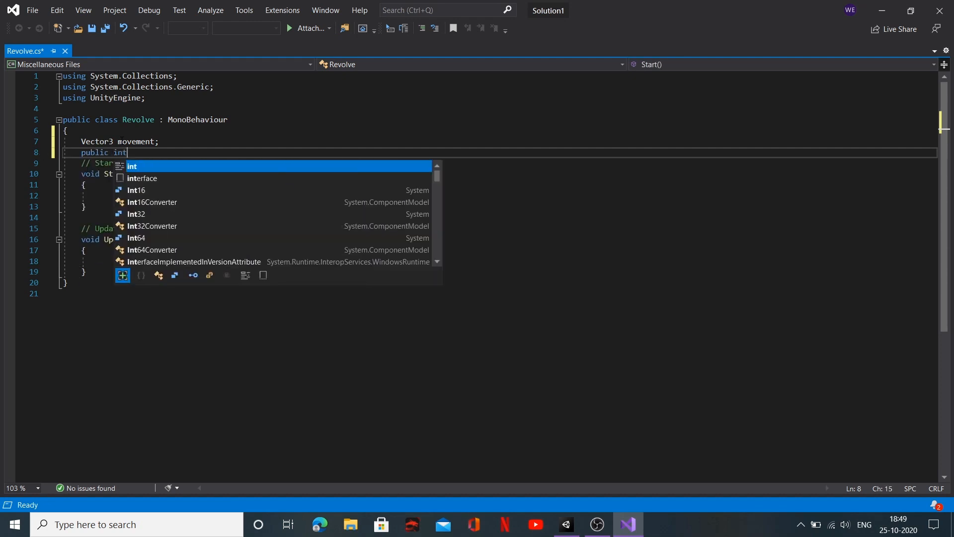
text(xi)
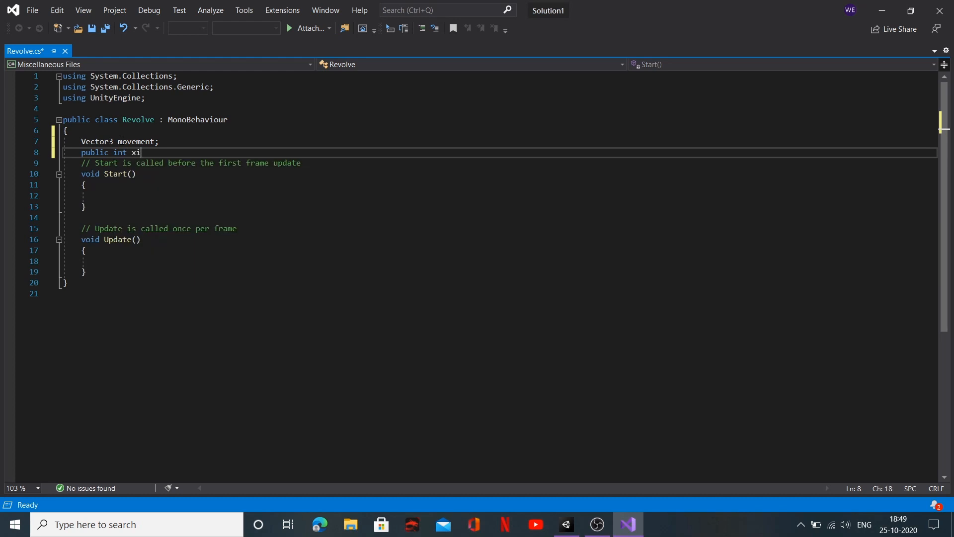
text(, yi,)
text(zi;)
Step: Inside Start(), write an assignment of a new Vector3 to movement, up to its opening parenthesis
click(109, 194)
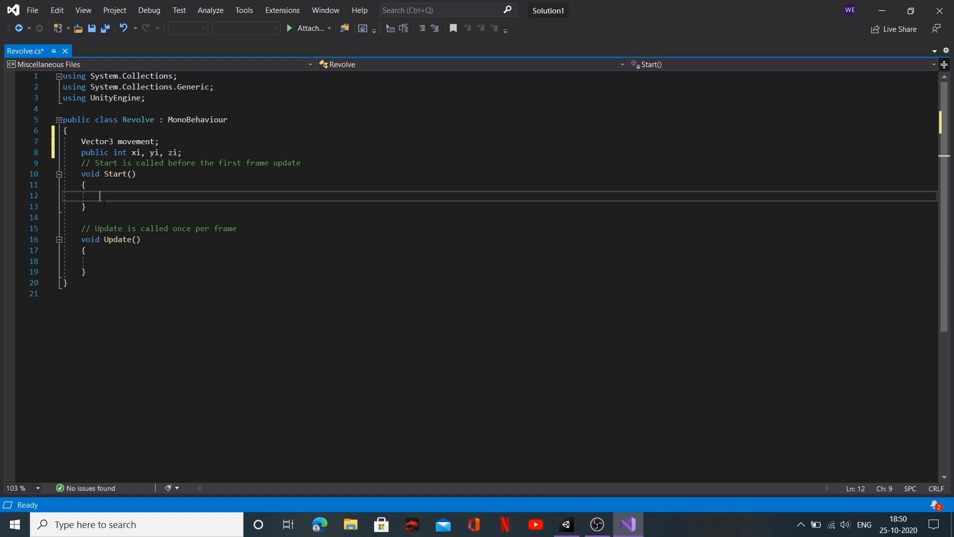
text(move)
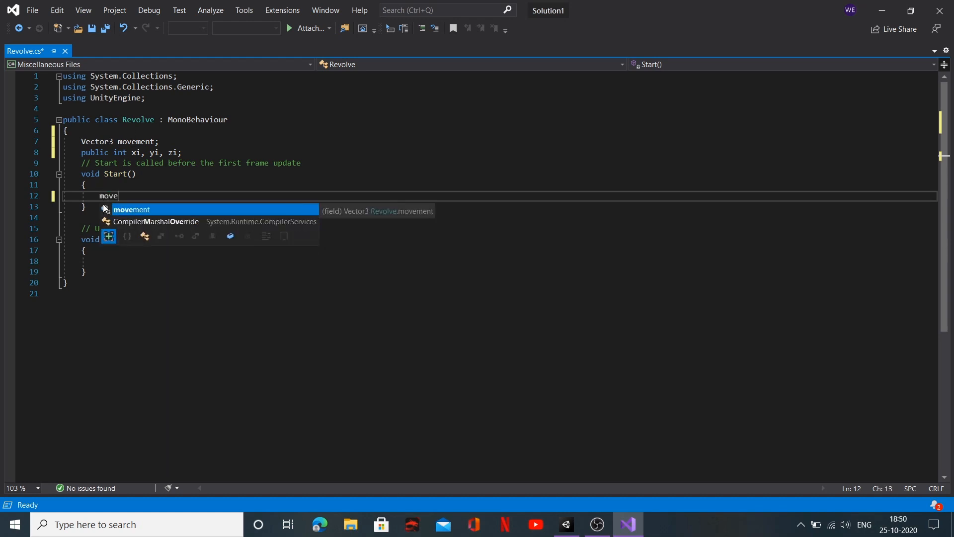
text(ment )
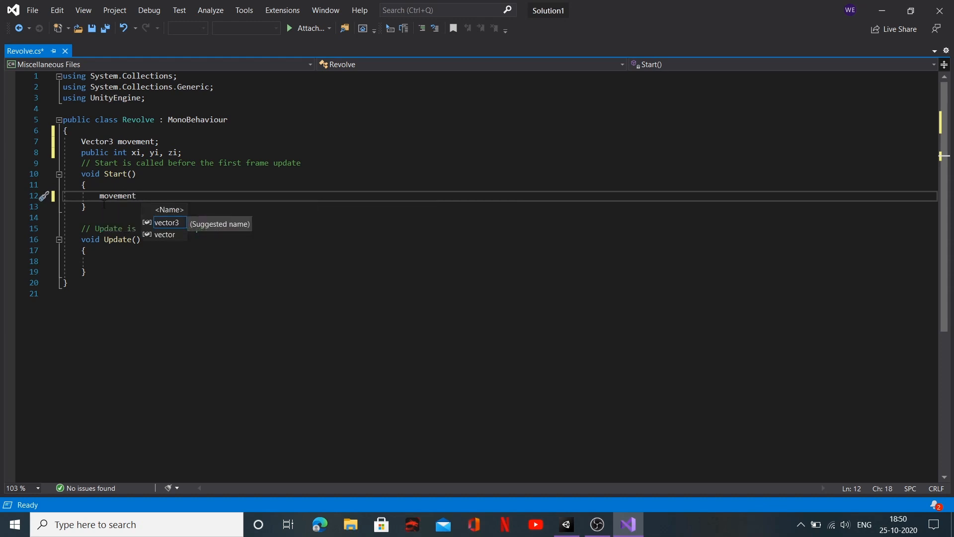
text(=)
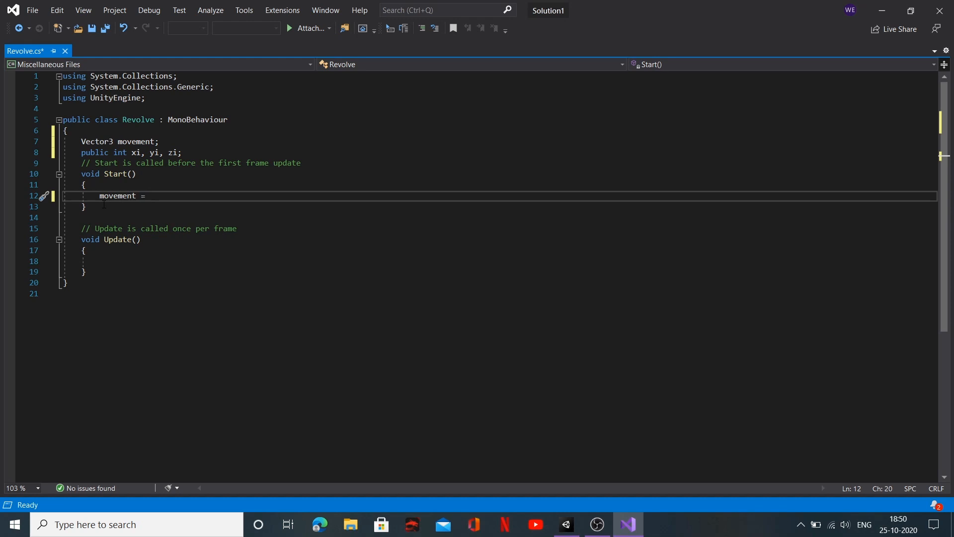
text( new )
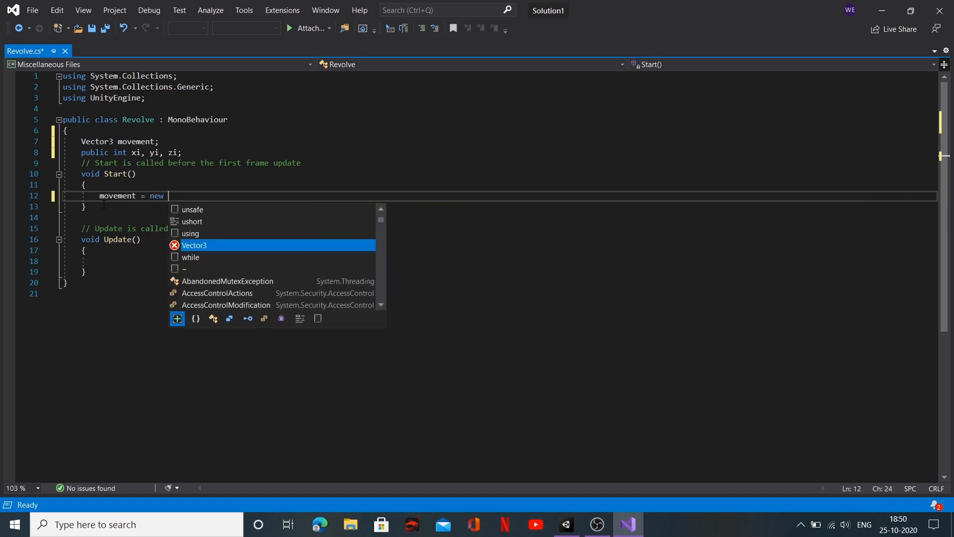
text(Vecto)
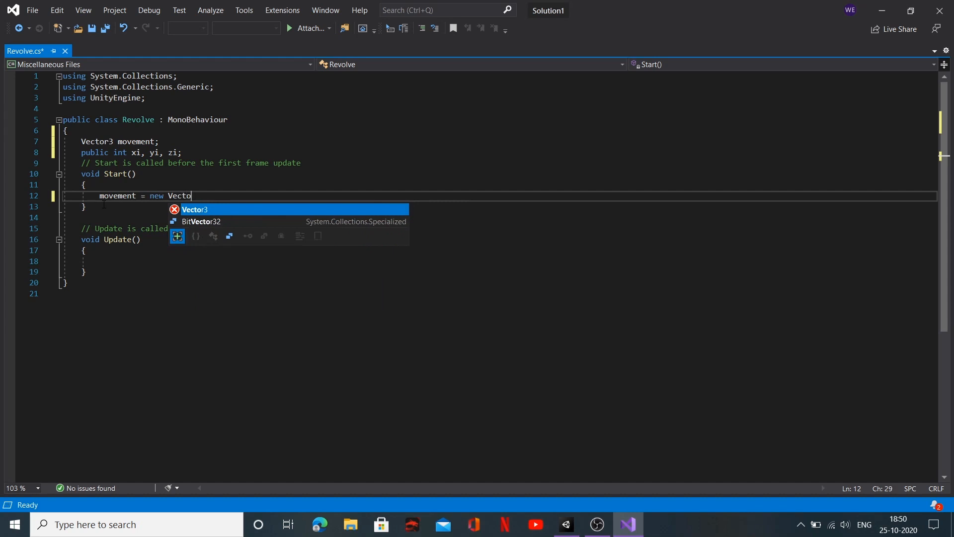
text(r3)
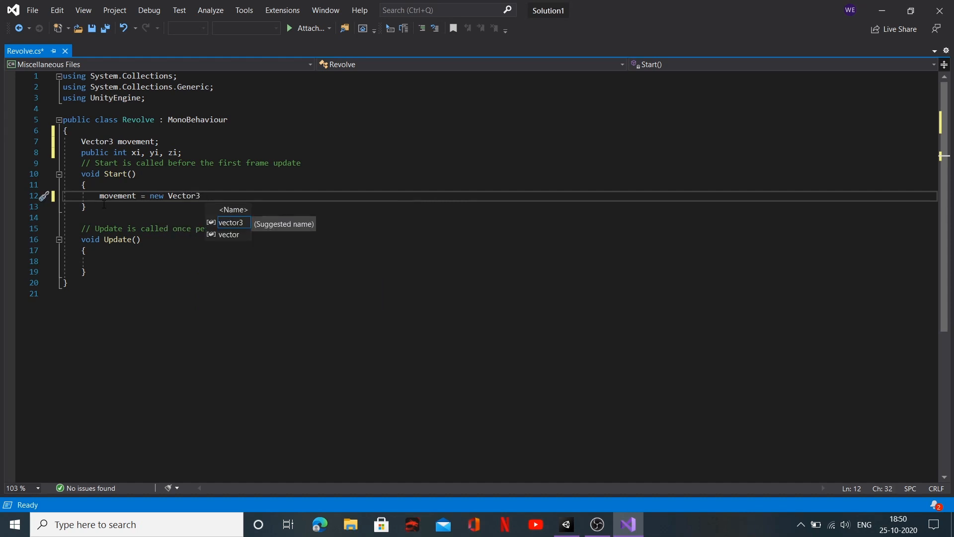
text( ()
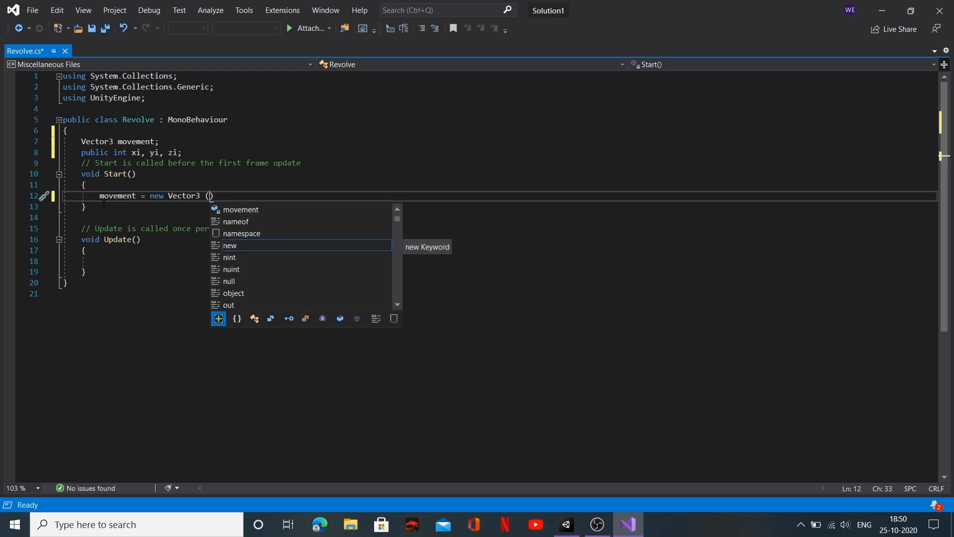
text(0)
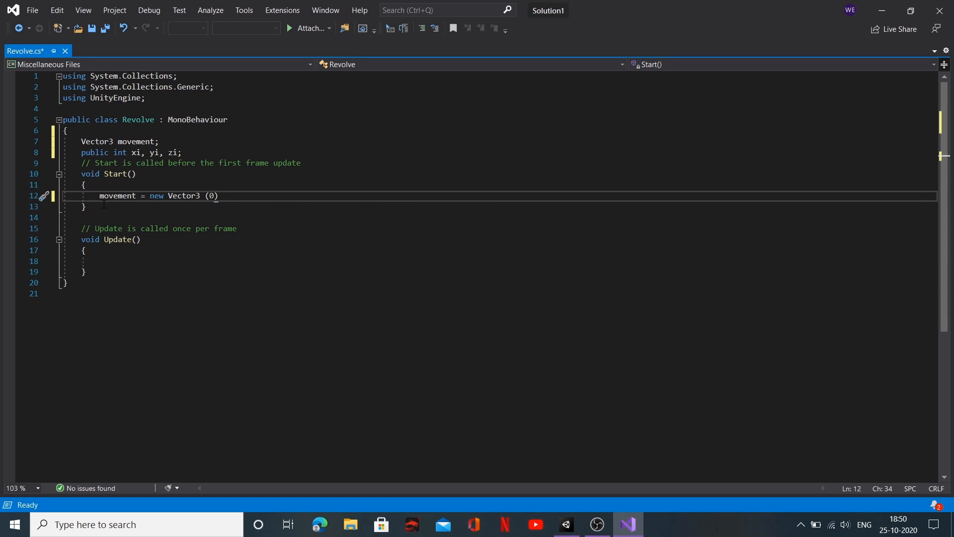
text(,)
text(35)
key(BackSpace)
key(BackSpace)
key(BackSpace)
key(BackSpace)
Step: Pass xi, yi and zi as the arguments of the new Vector3 and complete the statement with a semicolon
text(xi, yi)
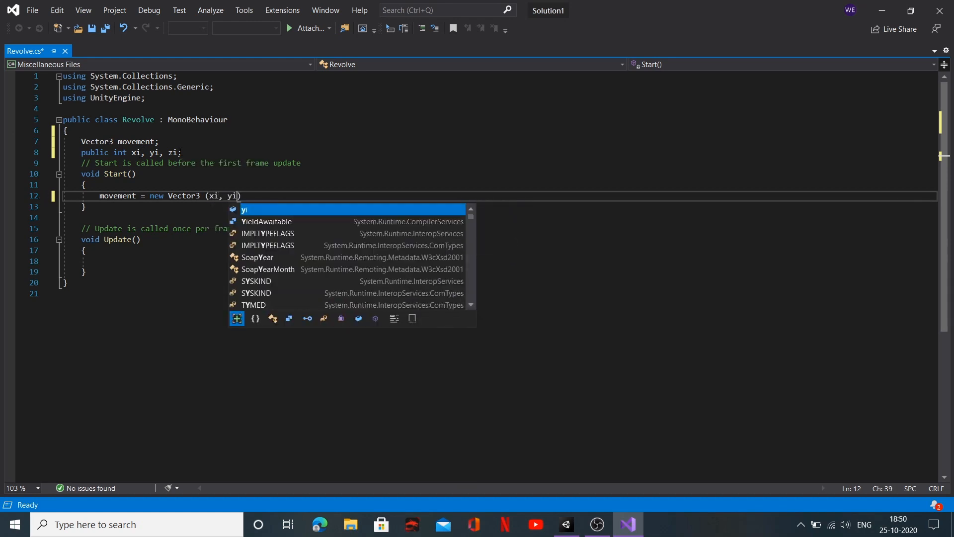
text(, zi)
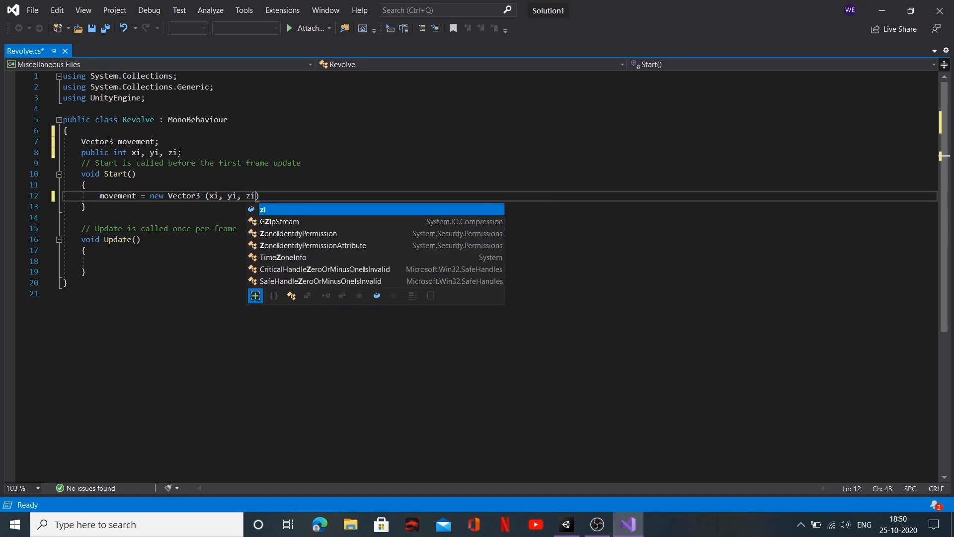
text();)
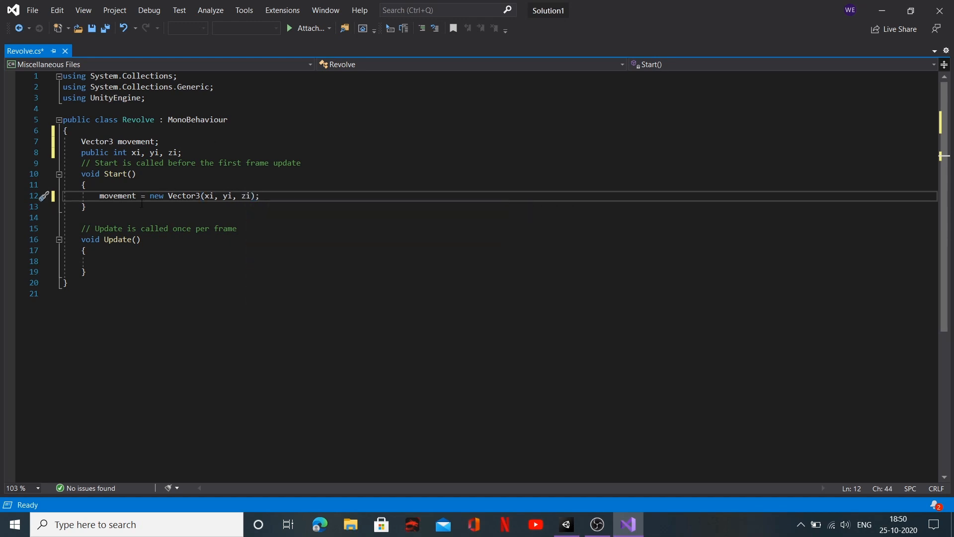
Step: Switch to Unity and examine the GameHolder object and the Sun's Transform and other components
click(126, 261)
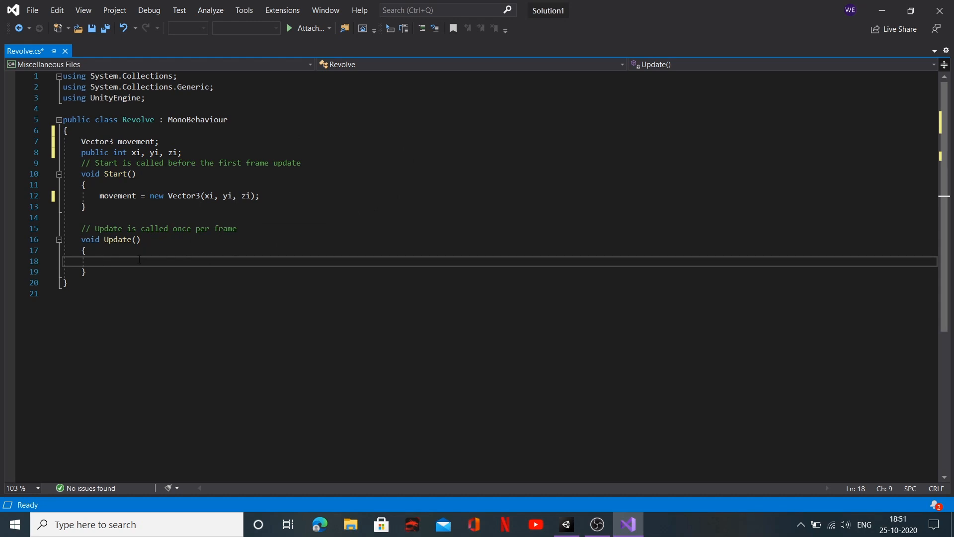
click(880, 14)
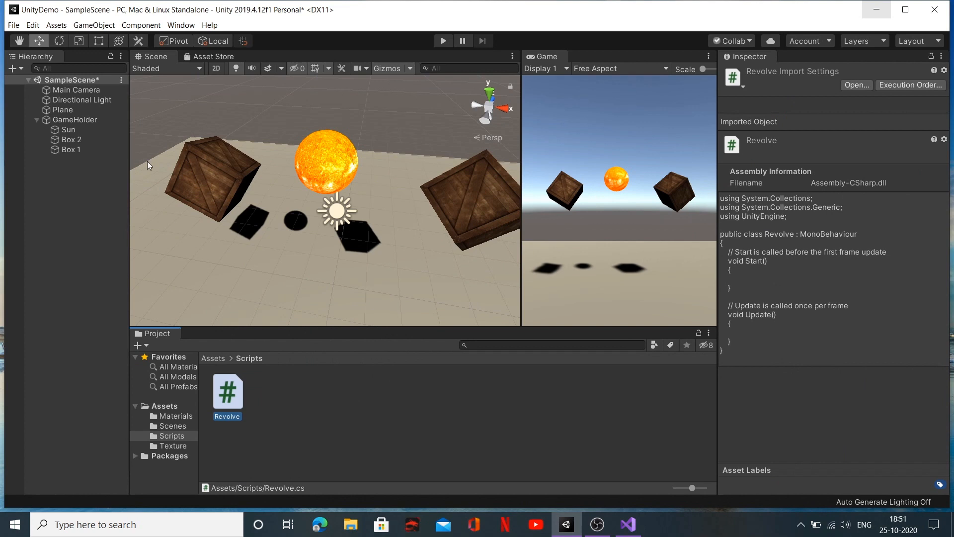
click(64, 121)
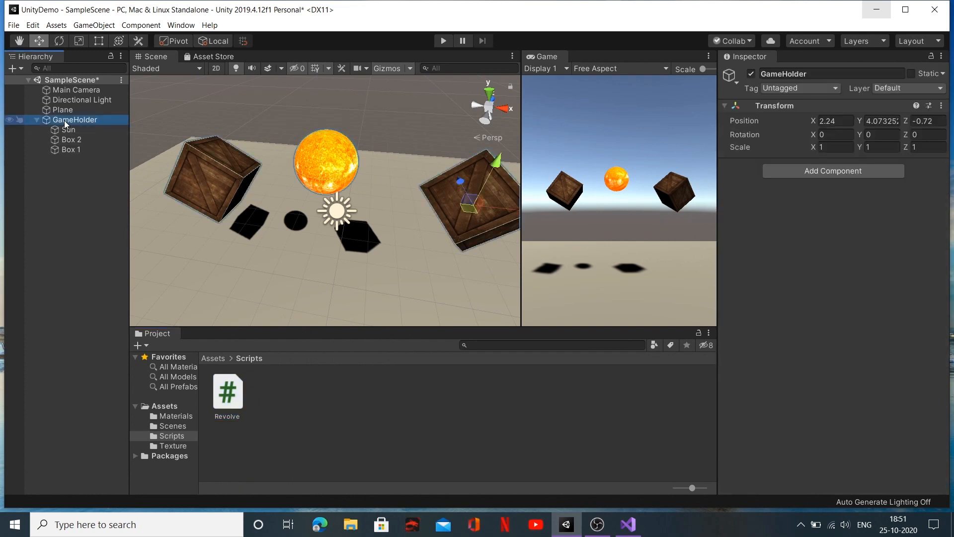
click(60, 132)
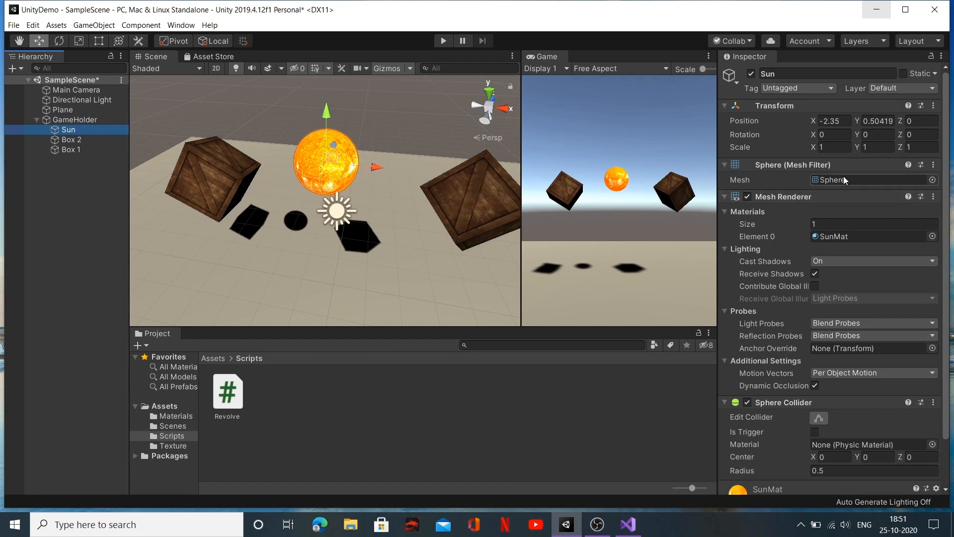
scroll(792, 409, down, 3)
scroll(792, 409, up, 3)
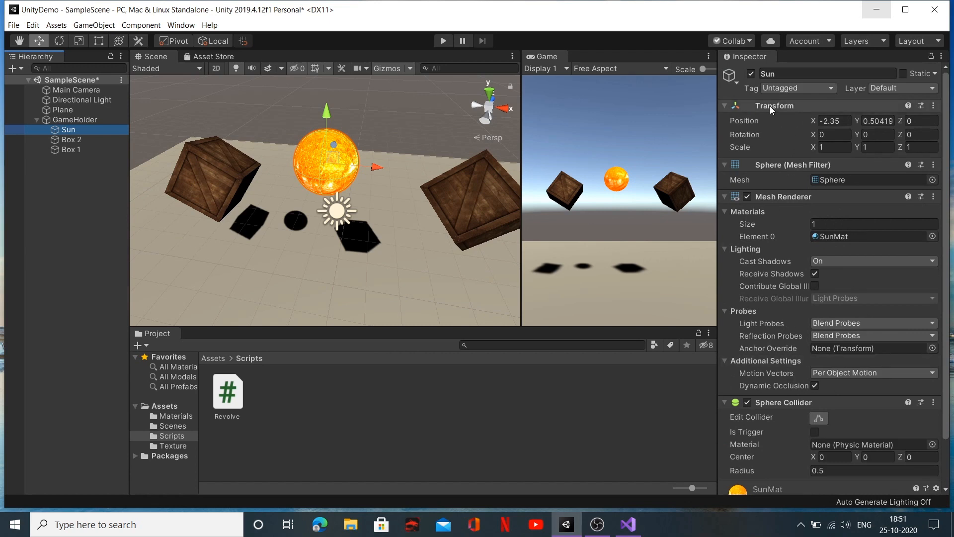
scroll(806, 414, down, 3)
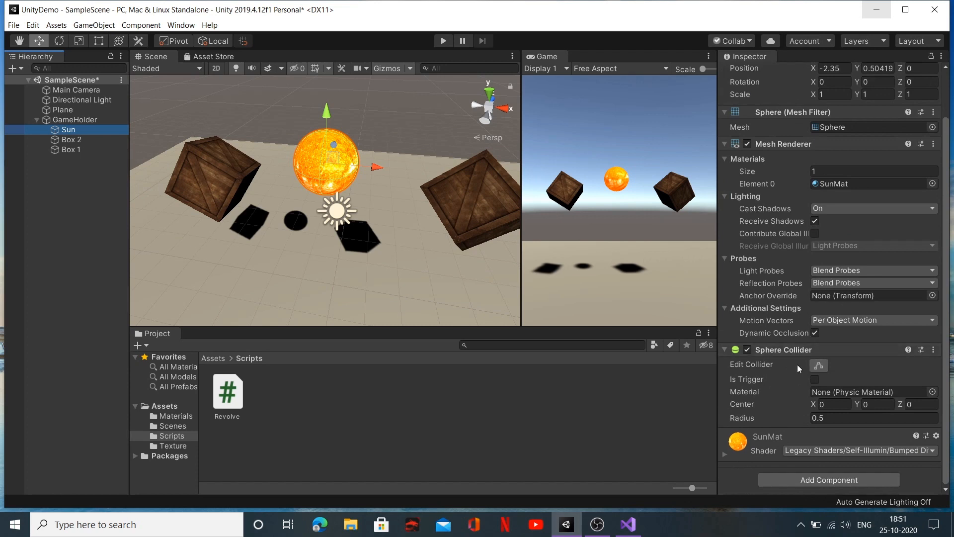
click(628, 525)
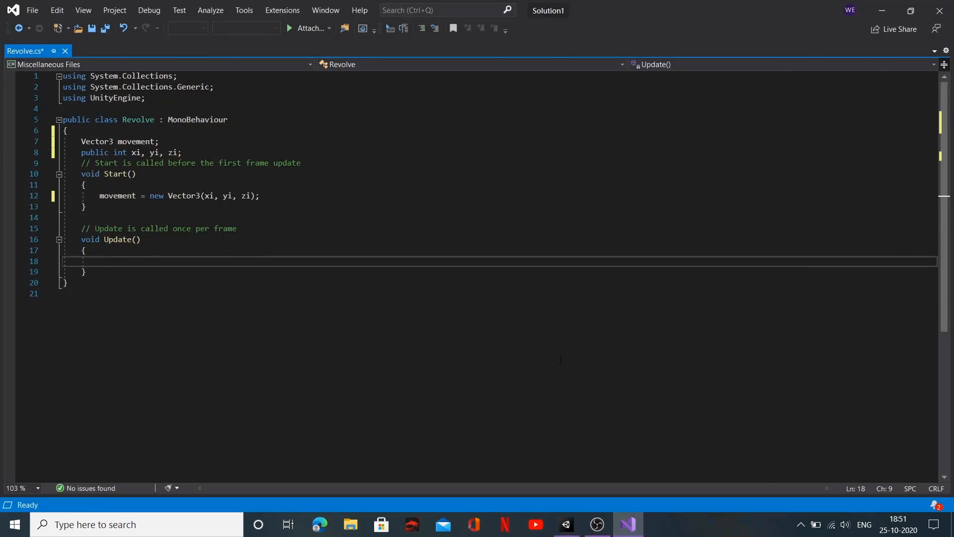
click(882, 10)
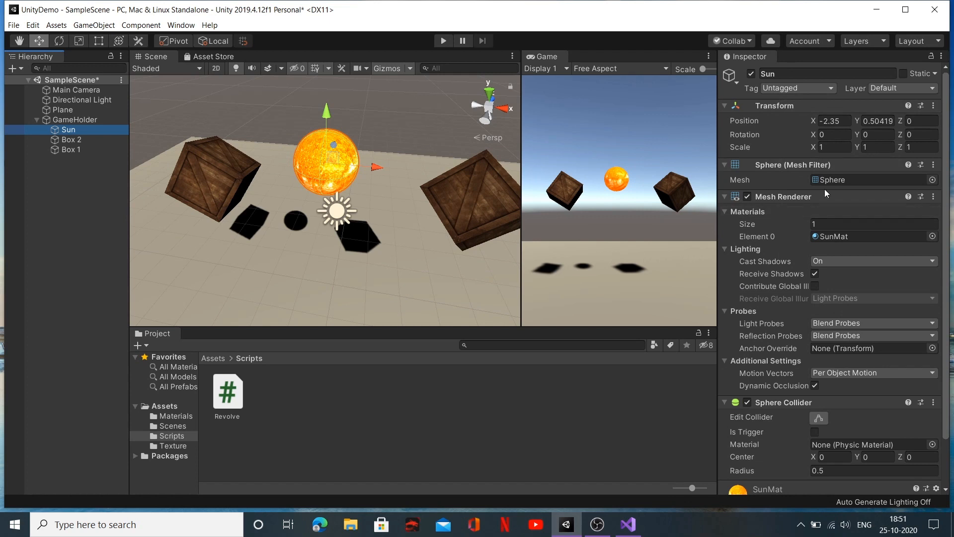
Step: Browse the component categories that can be added to the Sun object, without adding one
scroll(826, 253, down, 3)
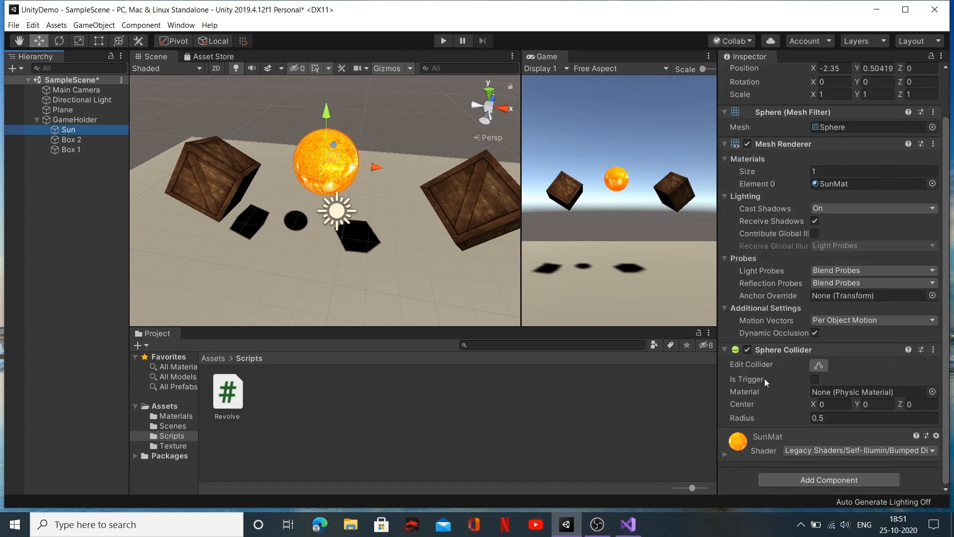
click(833, 479)
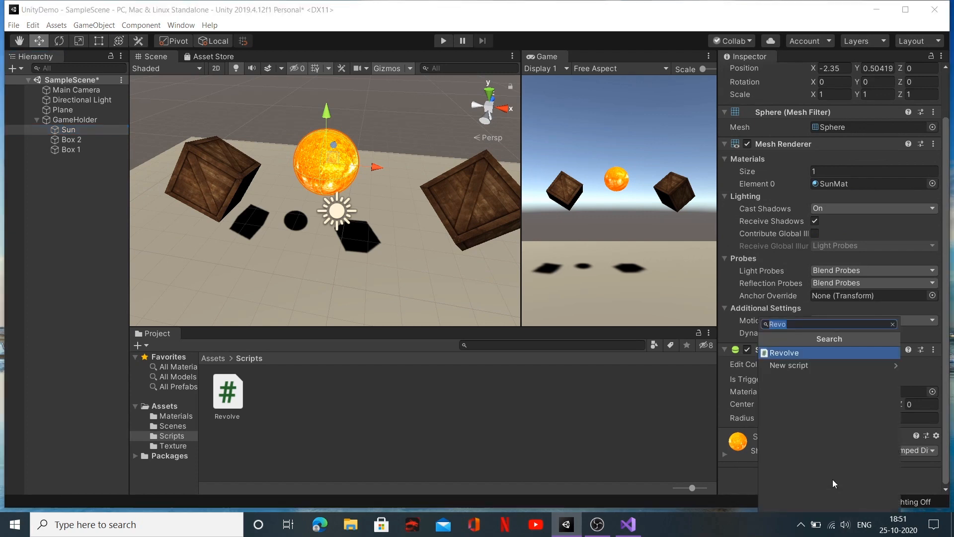
click(893, 324)
scroll(826, 447, down, 1)
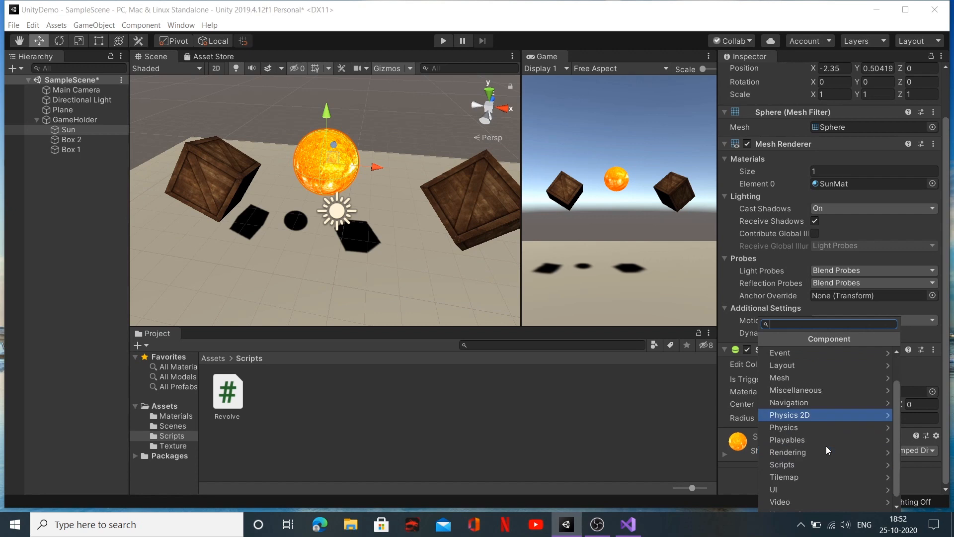
scroll(825, 428, up, 1)
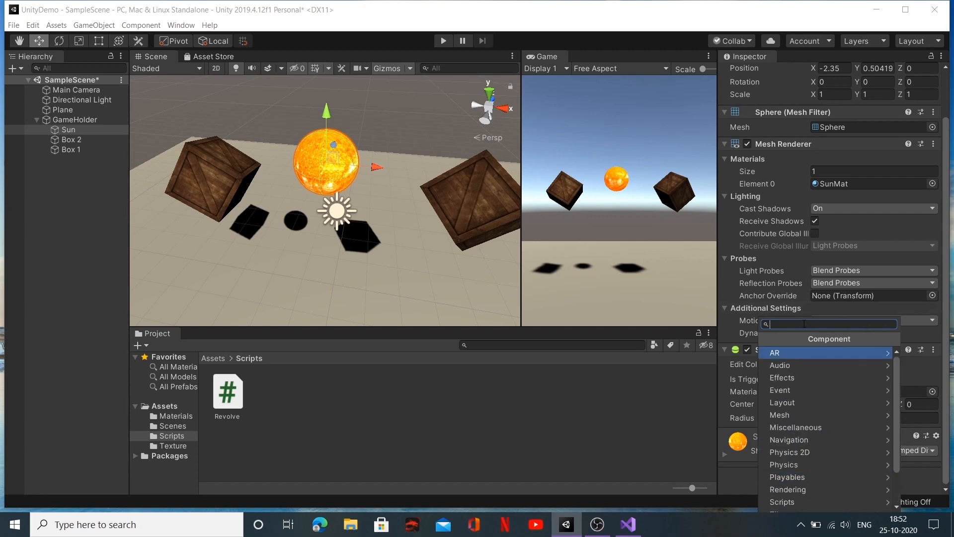
click(681, 406)
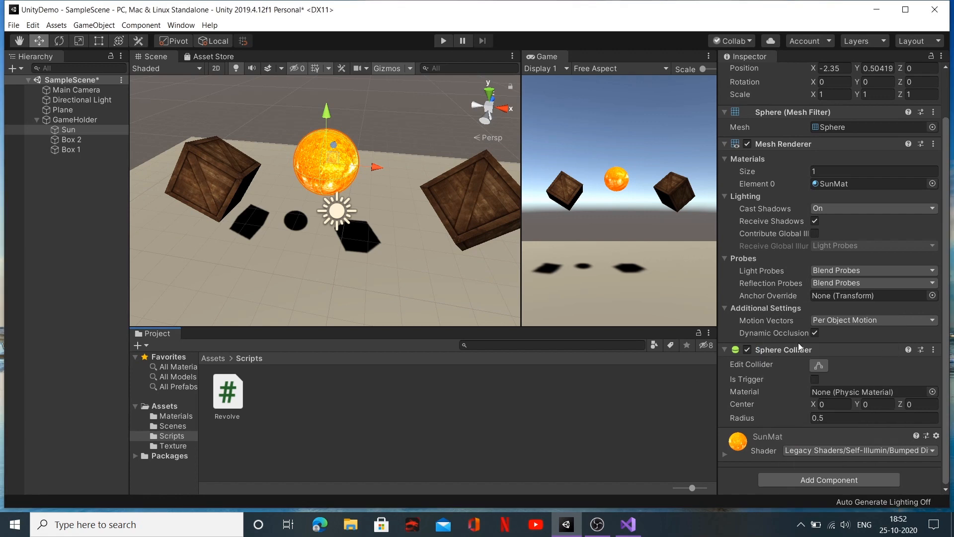
scroll(800, 345, up, 2)
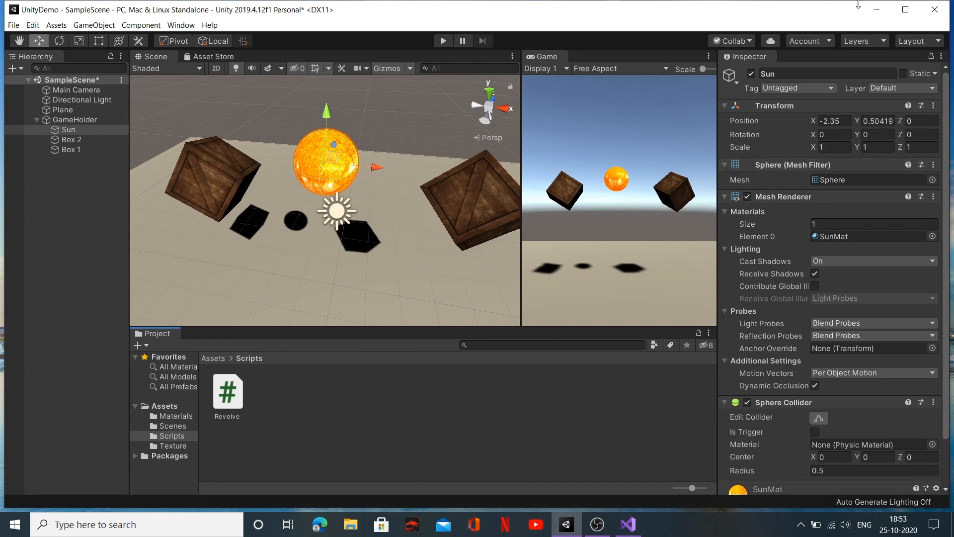
Step: Switch to Visual Studio and try to begin a statement with transform. inside Update()
click(877, 10)
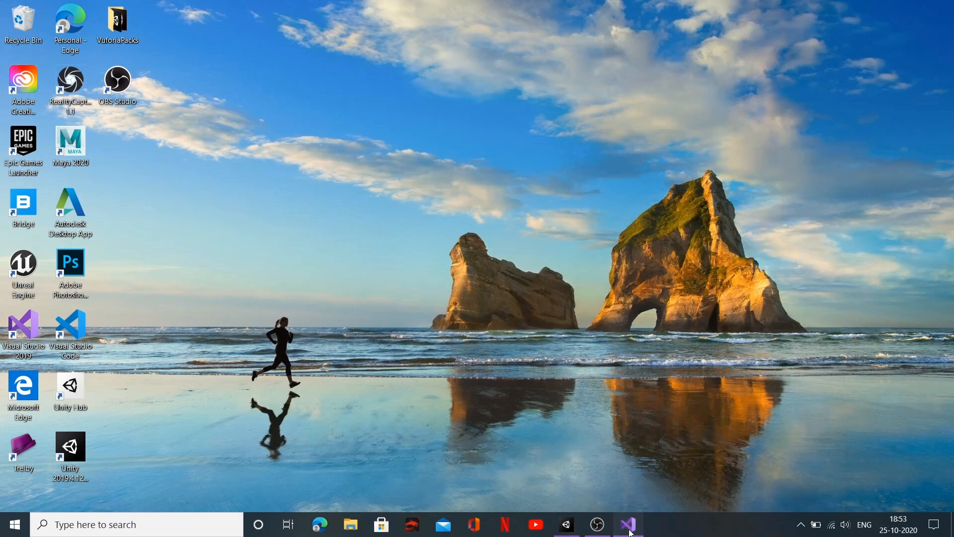
click(629, 524)
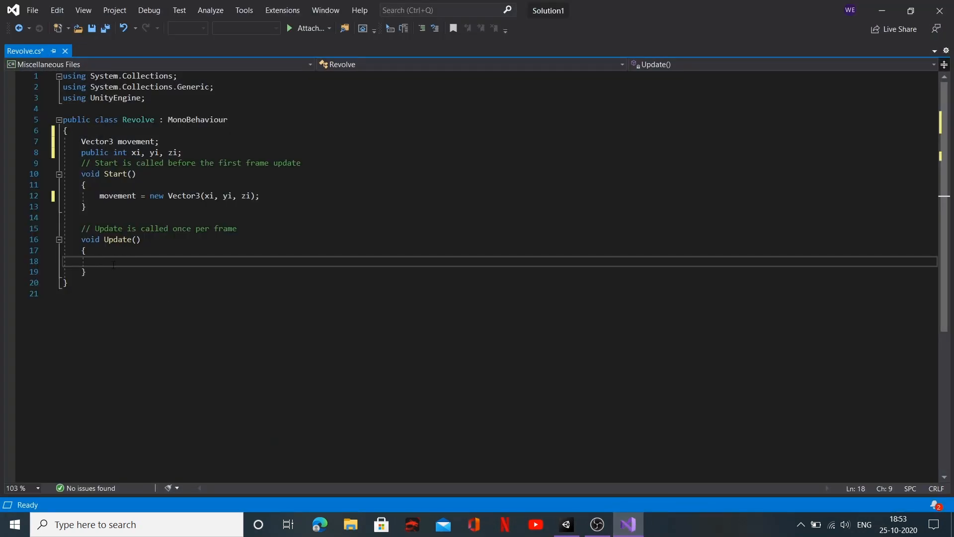
text(transform)
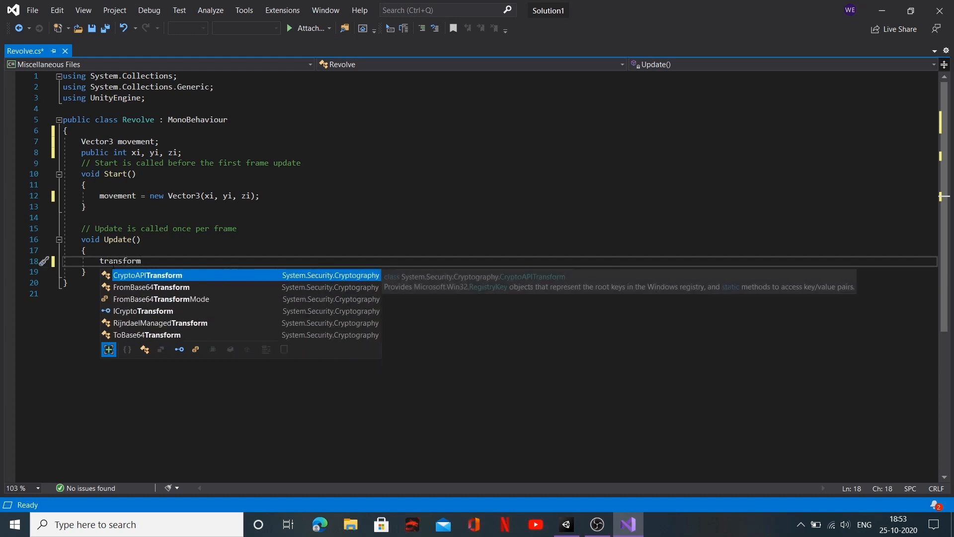
click(105, 262)
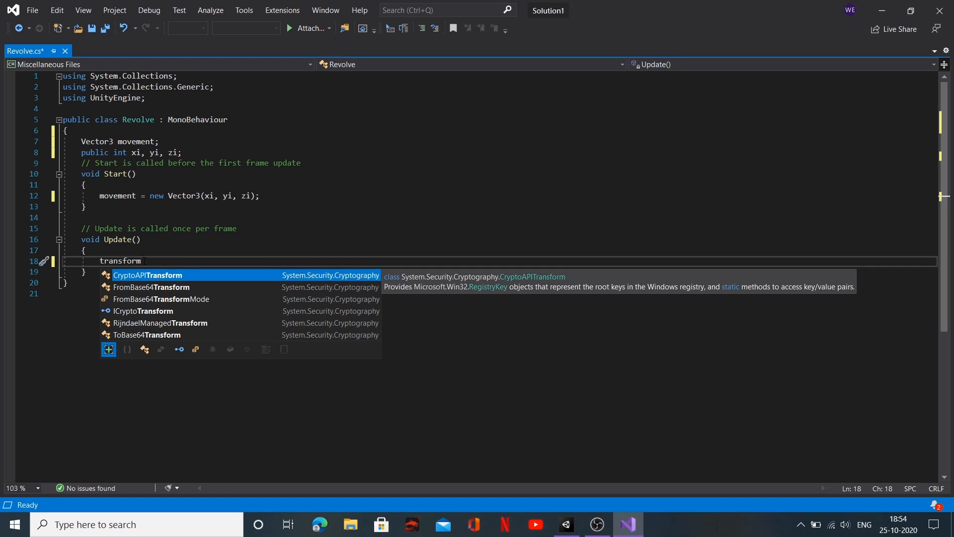
text(.)
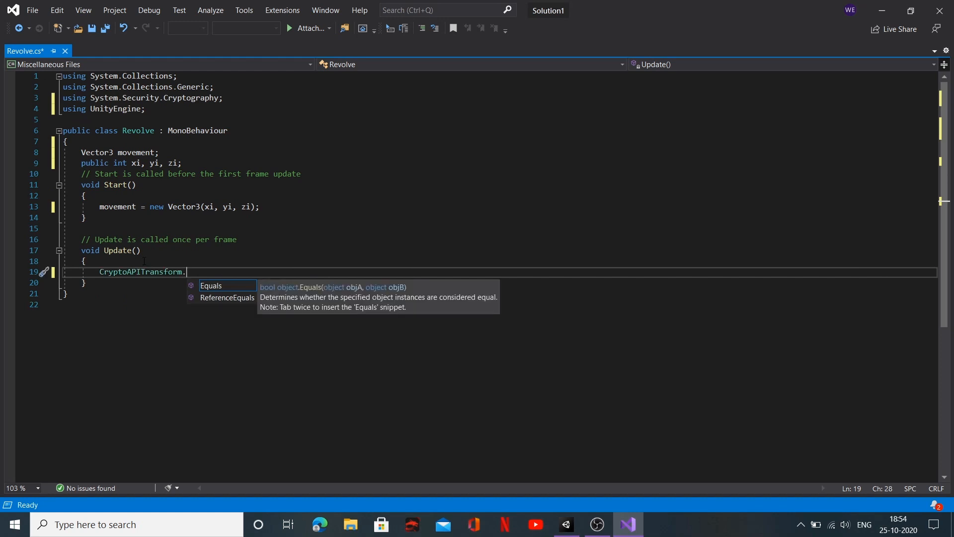
Step: Replace the auto-completed CryptoAPITransform reference inside Update() with transform, rejecting the suggested completion
key(BackSpace)
key(BackSpace)
key(BackSpace)
key(BackSpace)
key(BackSpace)
key(BackSpace)
key(BackSpace)
key(BackSpace)
key(BackSpace)
key(BackSpace)
key(BackSpace)
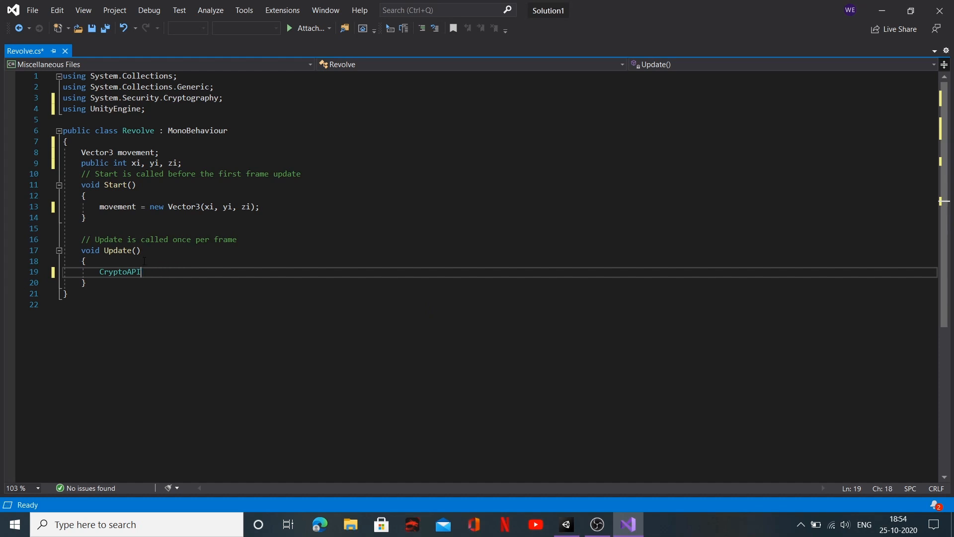
key(BackSpace)
key(BackSpace)
key(BackSpace)
key(BackSpace)
key(BackSpace)
key(BackSpace)
key(BackSpace)
key(BackSpace)
text(tra)
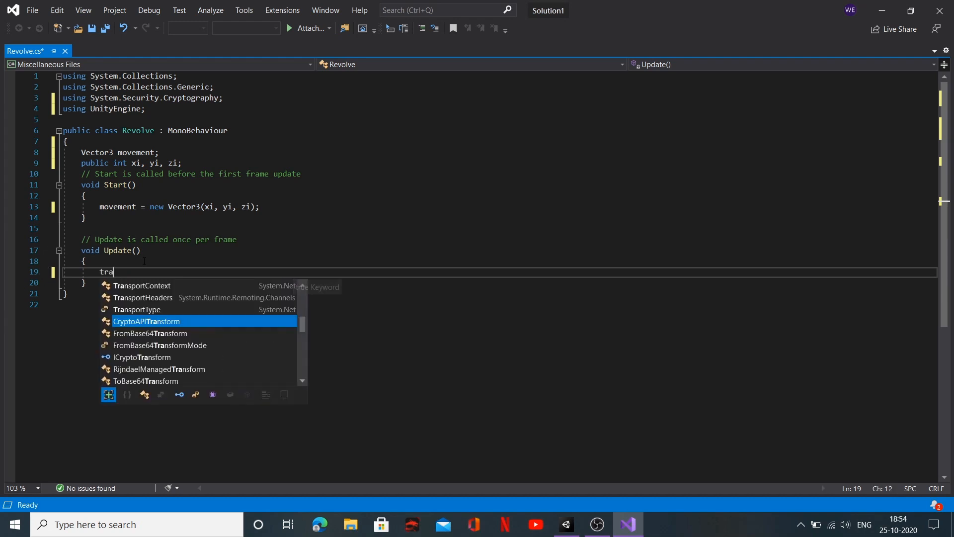
text(nsform)
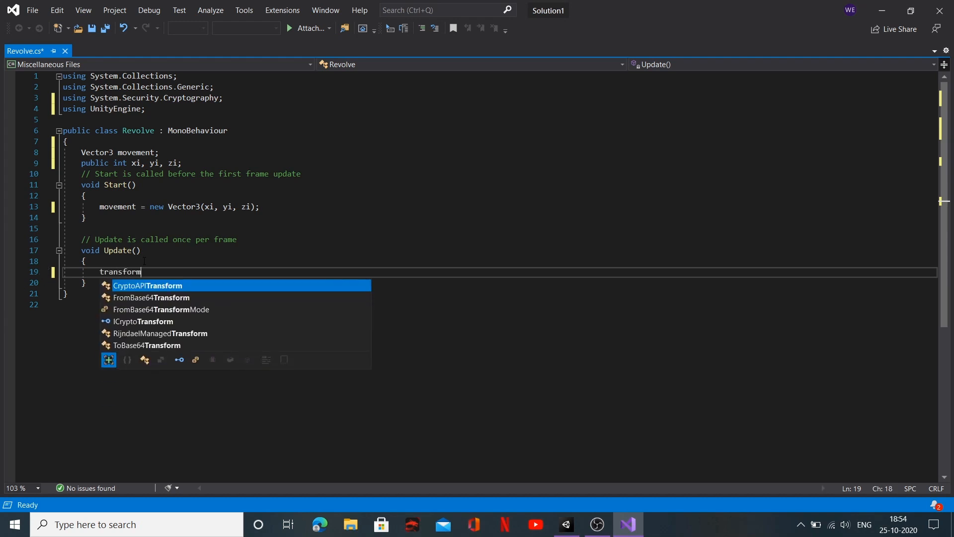
key(Escape)
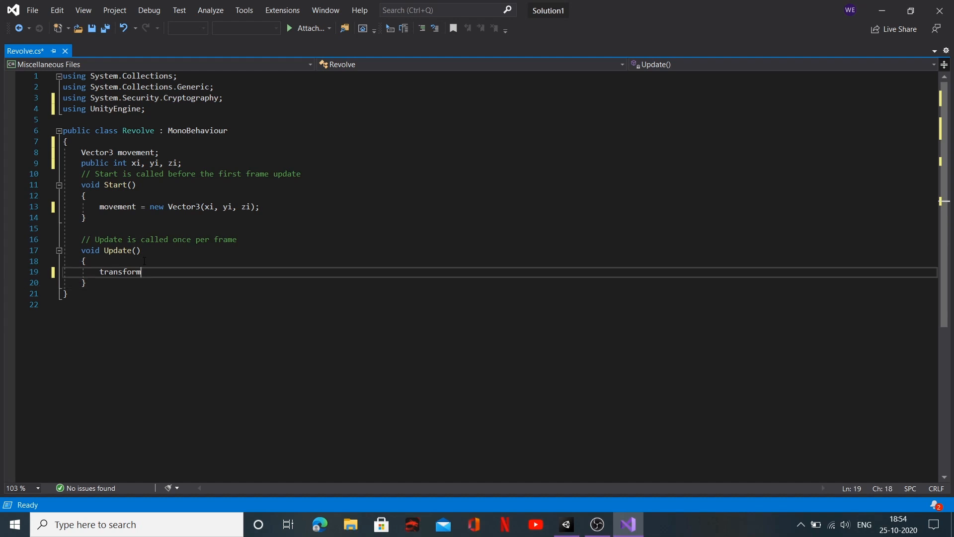
Step: Complete the Update() statement as transform.Rotate(movement); and save the Revolve script
text(.Rotate()
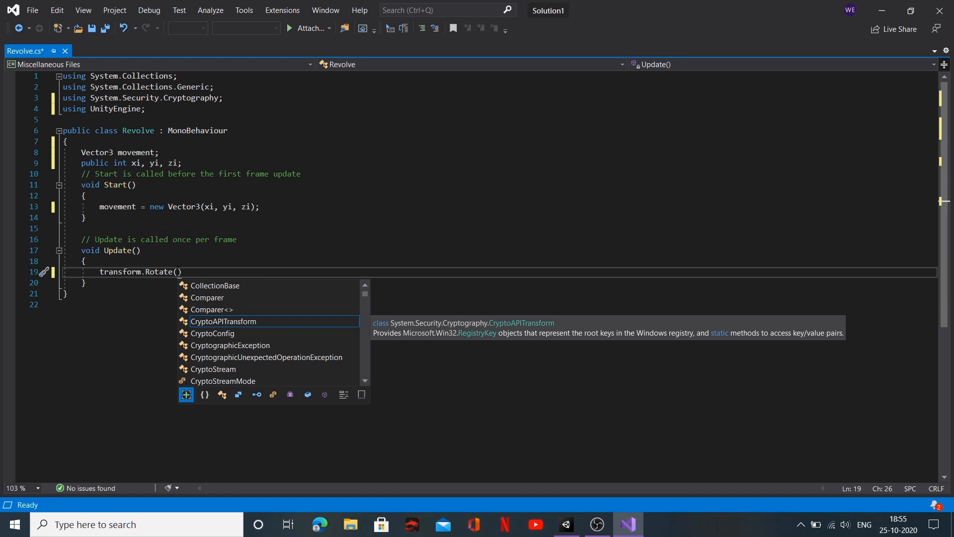
text(movement)
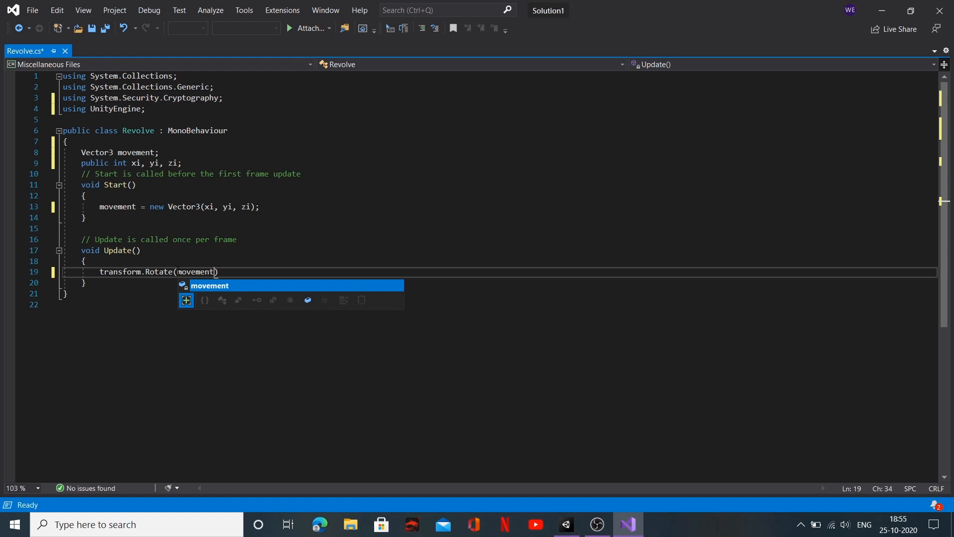
text())
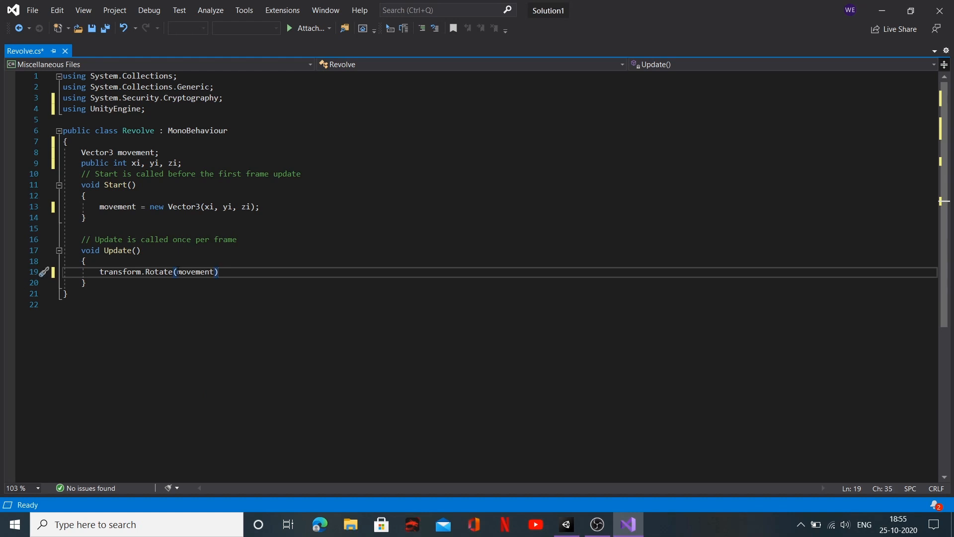
text(;)
key(ctrl+s)
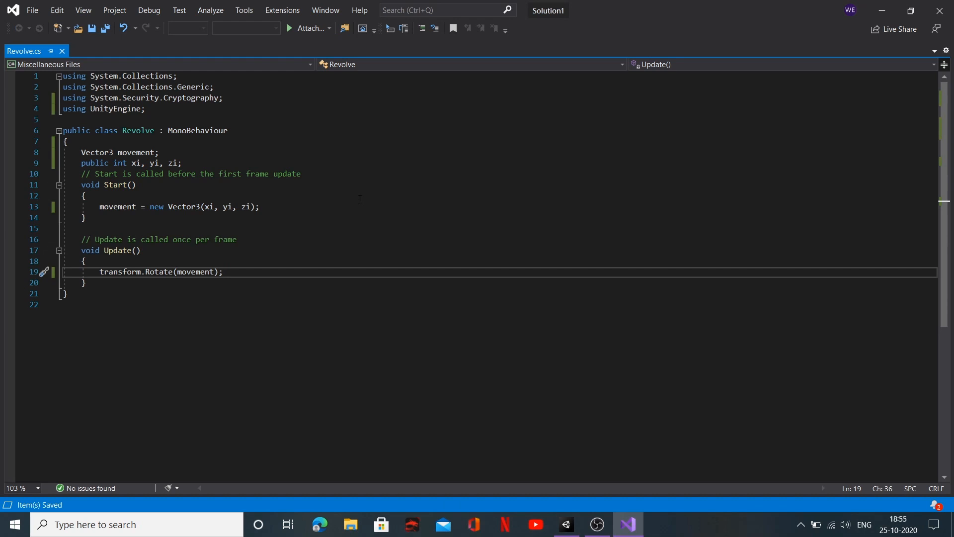
Step: Switch to Unity and move the Sun out of GameHolder to the root level of SampleScene
click(567, 523)
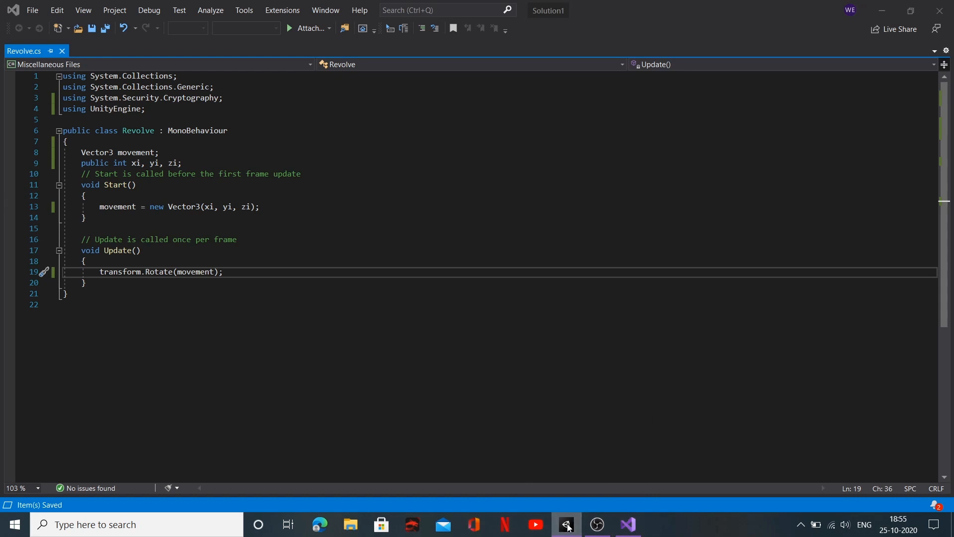
click(569, 526)
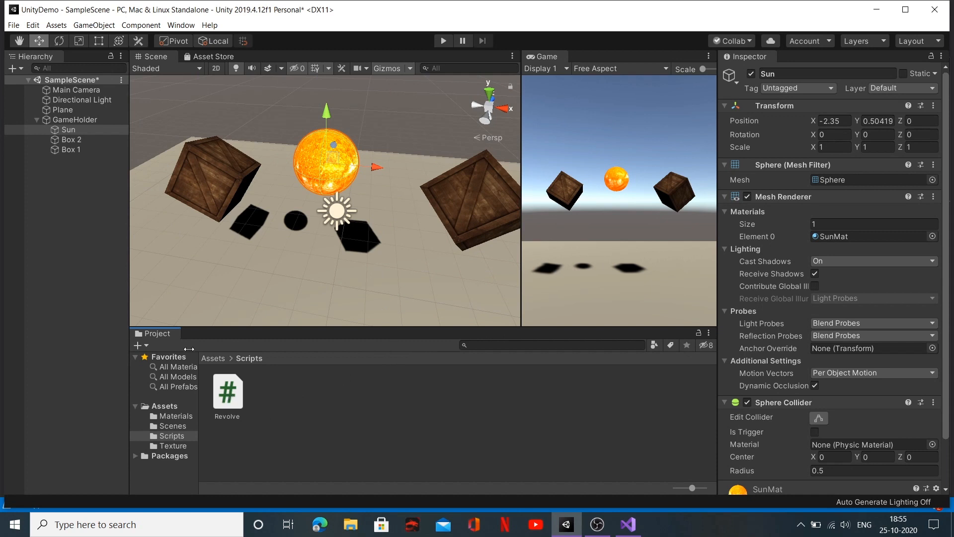
click(67, 130)
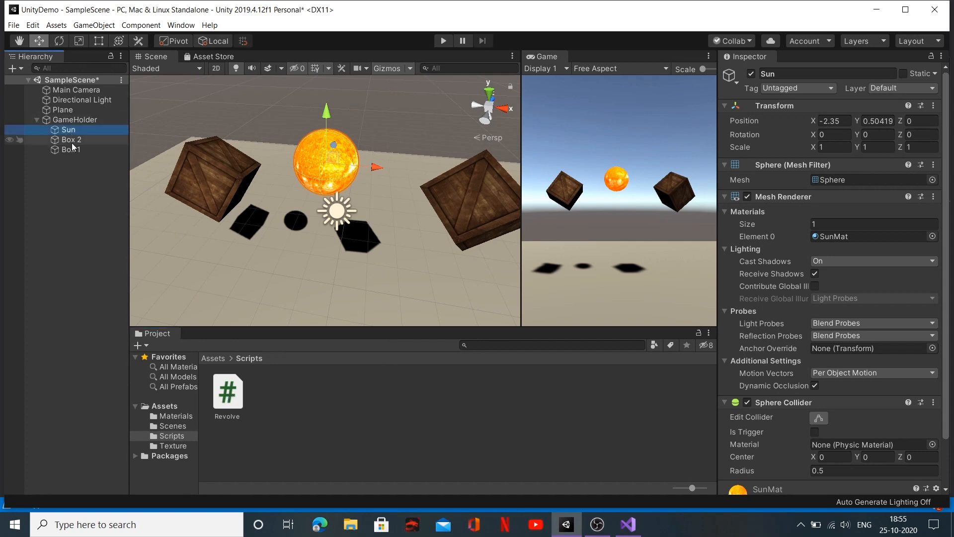
shift+click(71, 150)
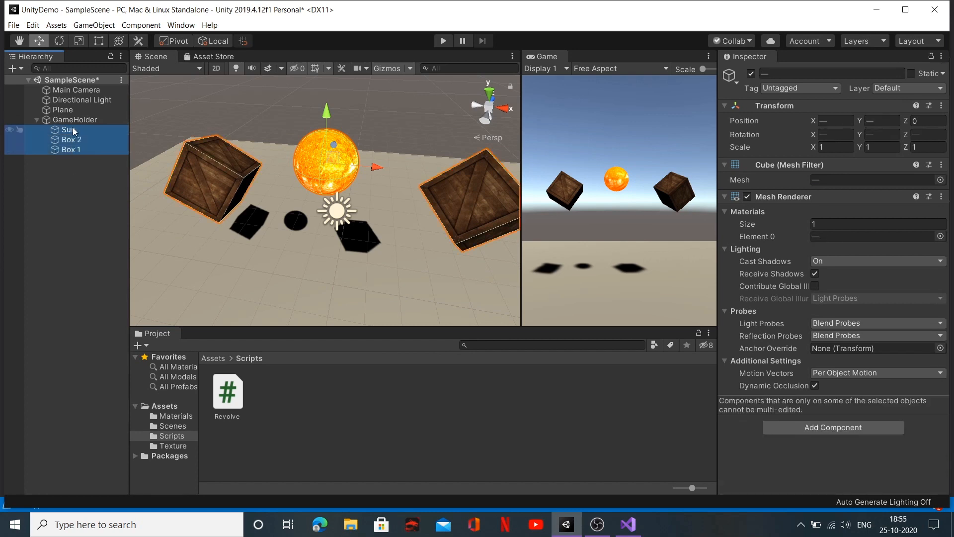
click(73, 131)
click(69, 209)
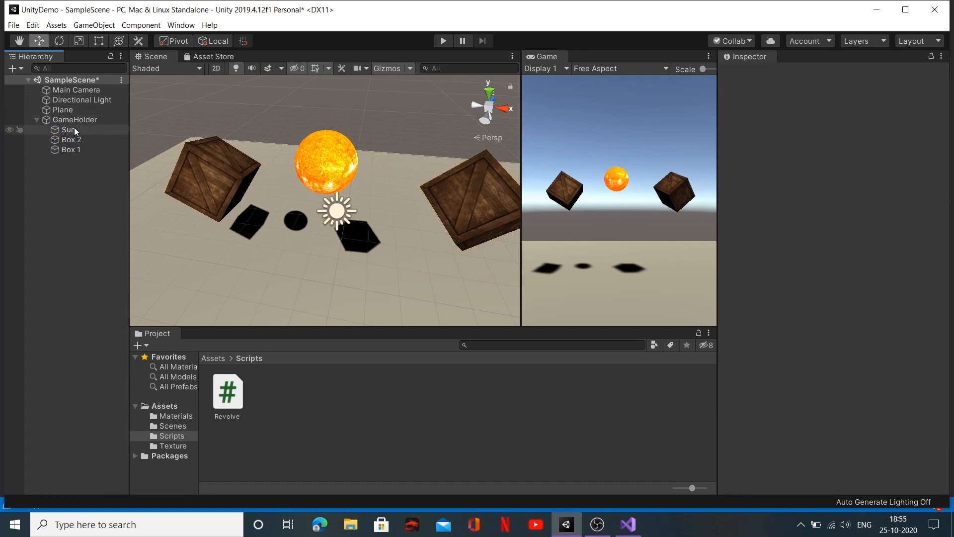
drag(73, 128, 43, 166)
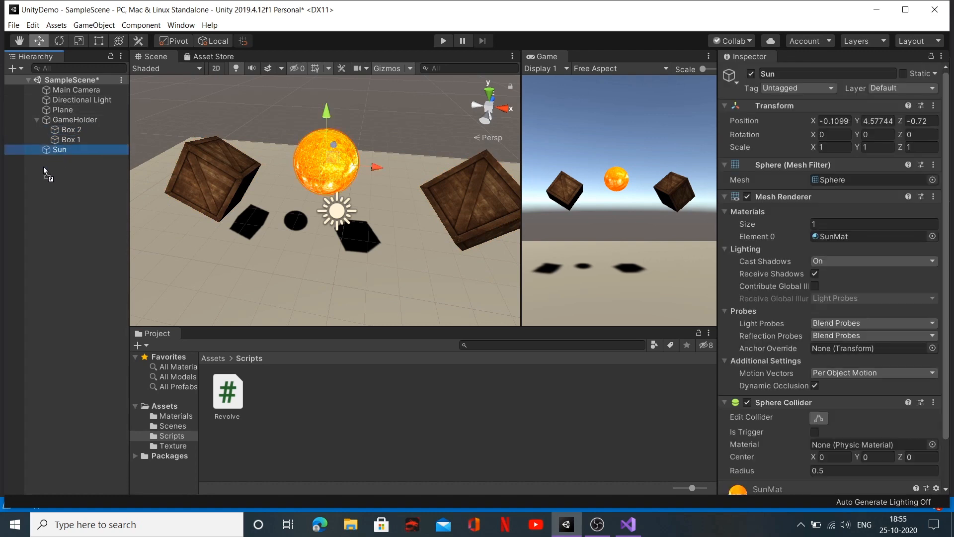
Step: Move Box 2 and Box 1 out of GameHolder to the root level of SampleScene
click(66, 119)
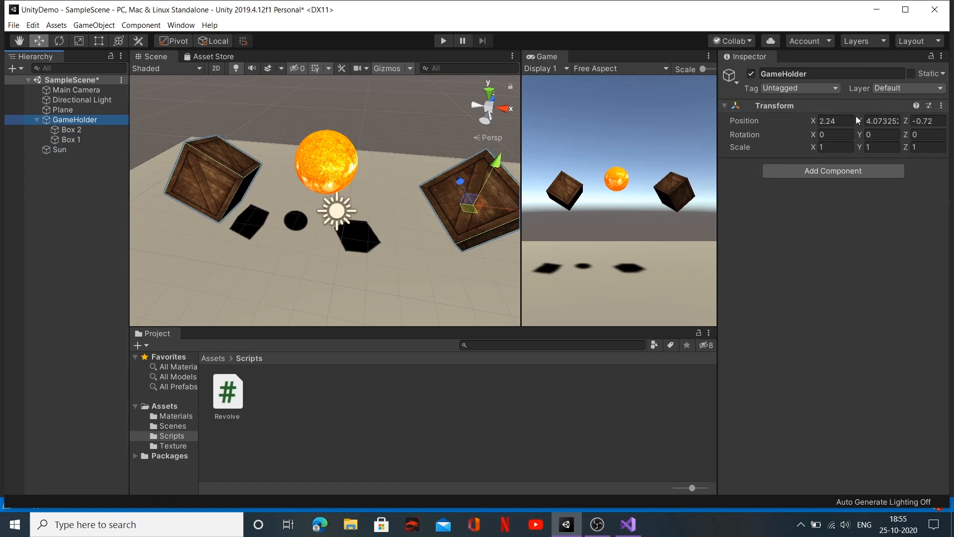
click(68, 133)
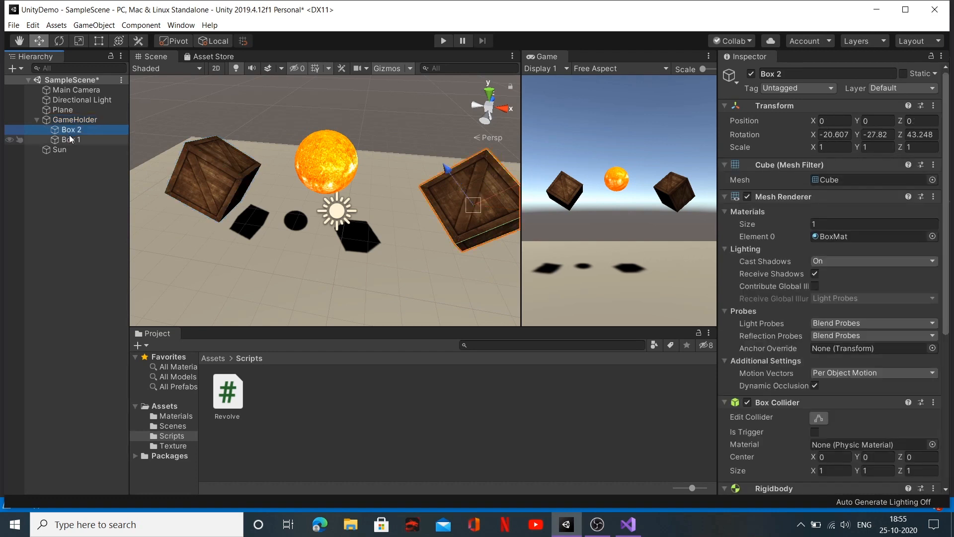
ctrl+click(71, 140)
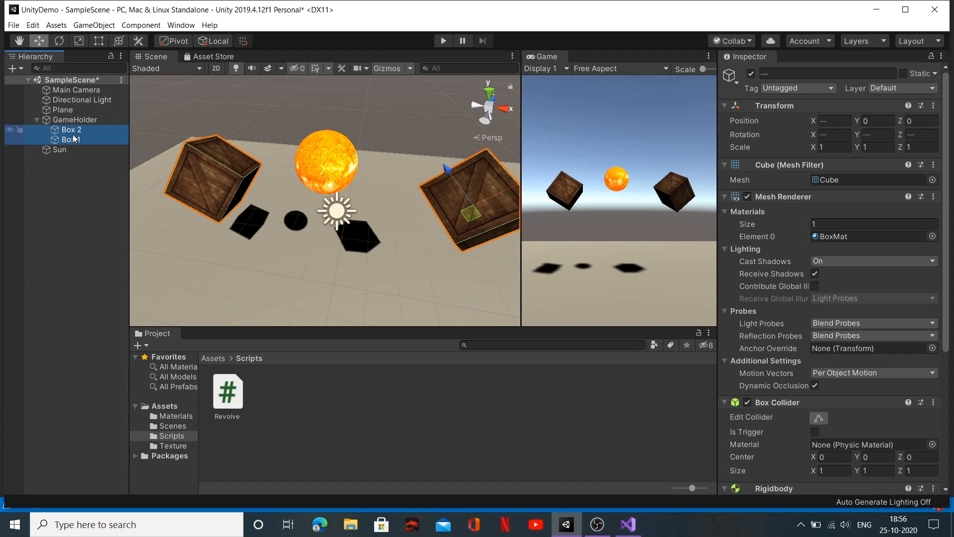
drag(73, 139, 59, 183)
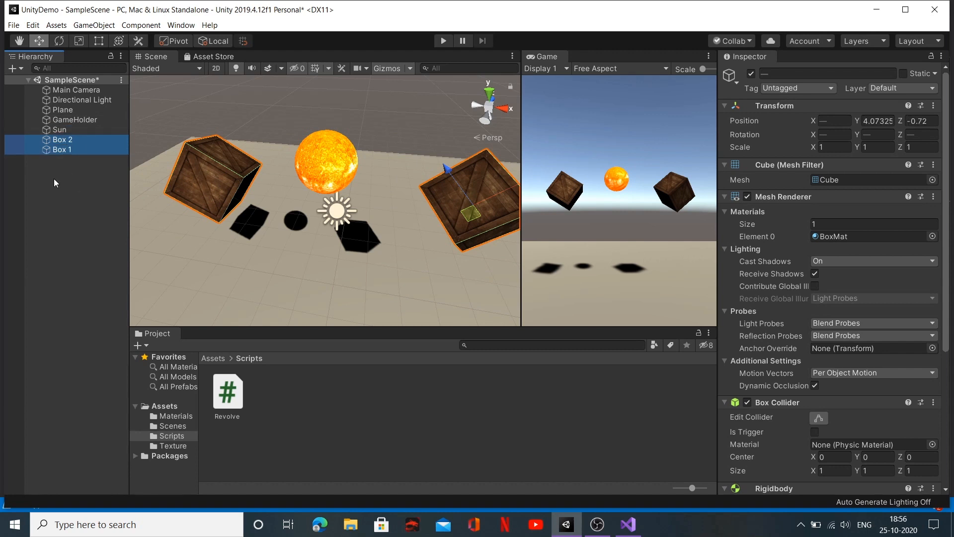
Step: Copy the Sun's Transform component and paste its values onto GameHolder's Transform
click(70, 120)
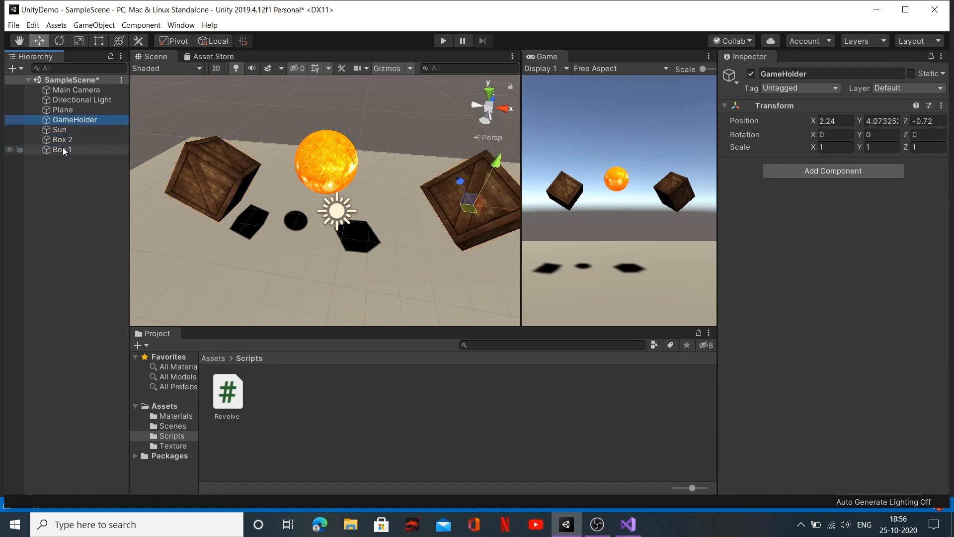
click(68, 130)
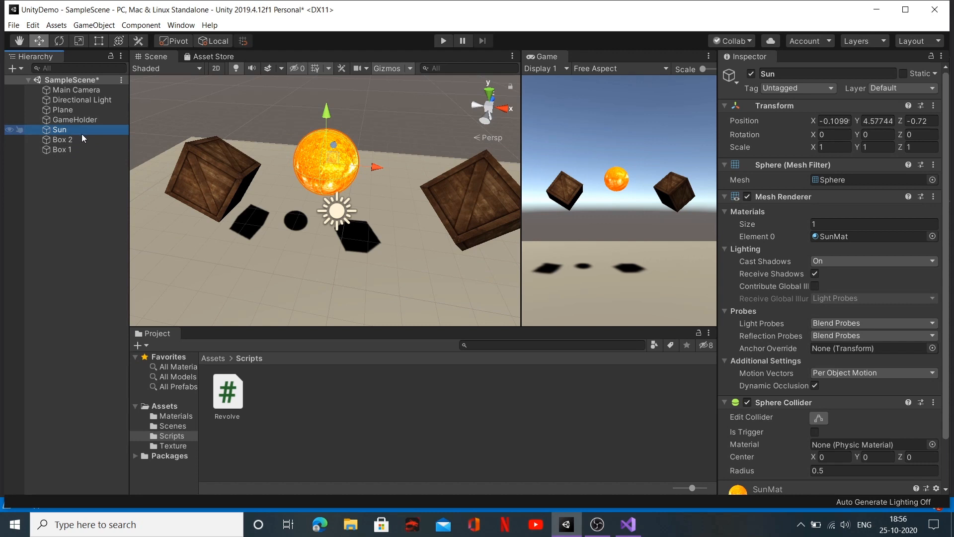
click(934, 106)
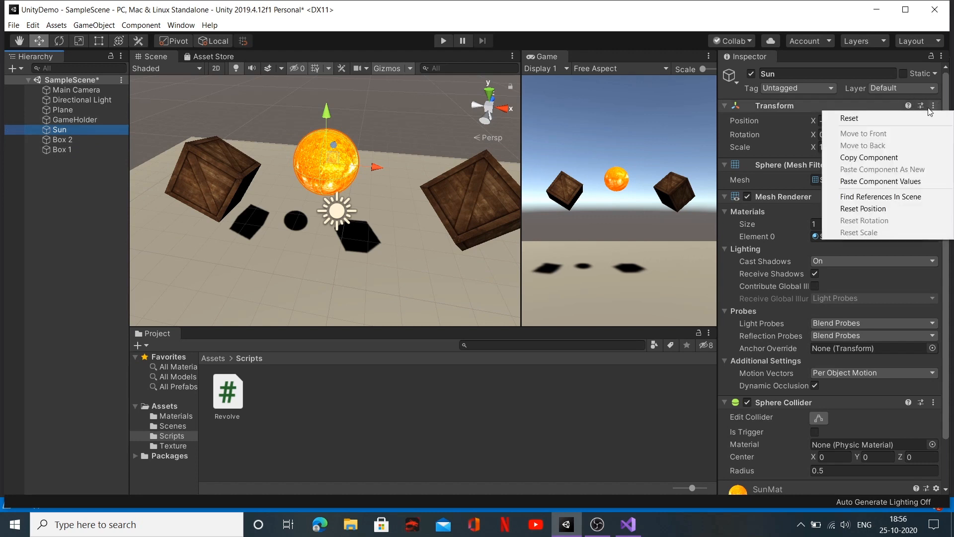
click(889, 158)
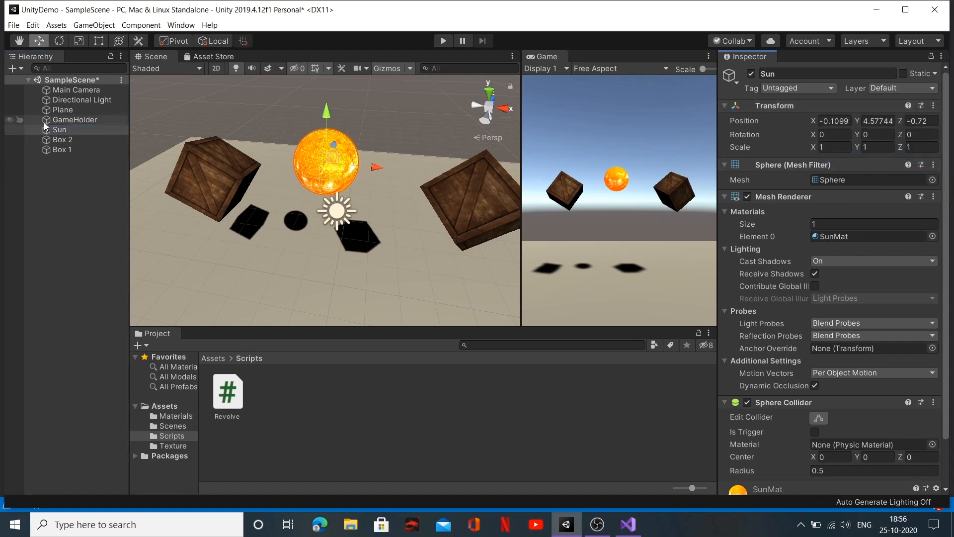
click(73, 120)
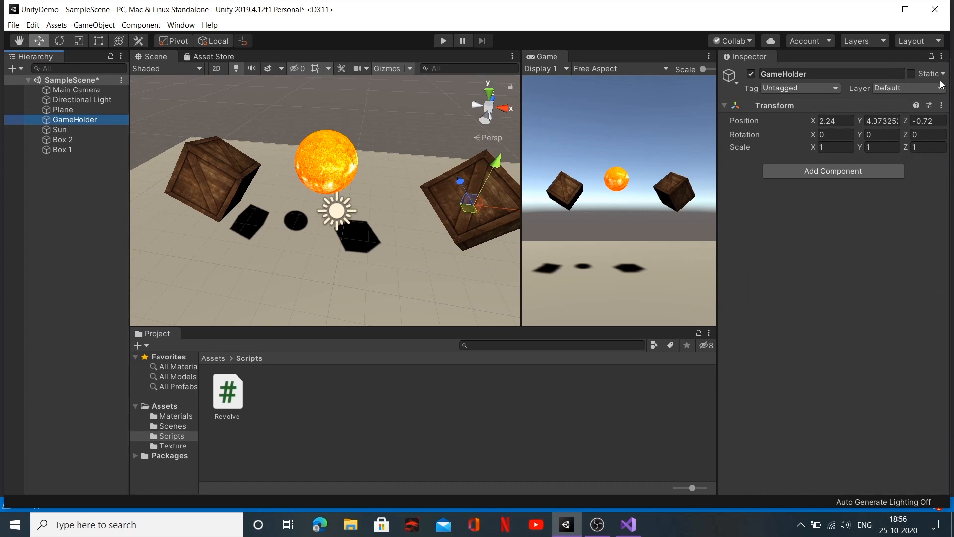
click(942, 105)
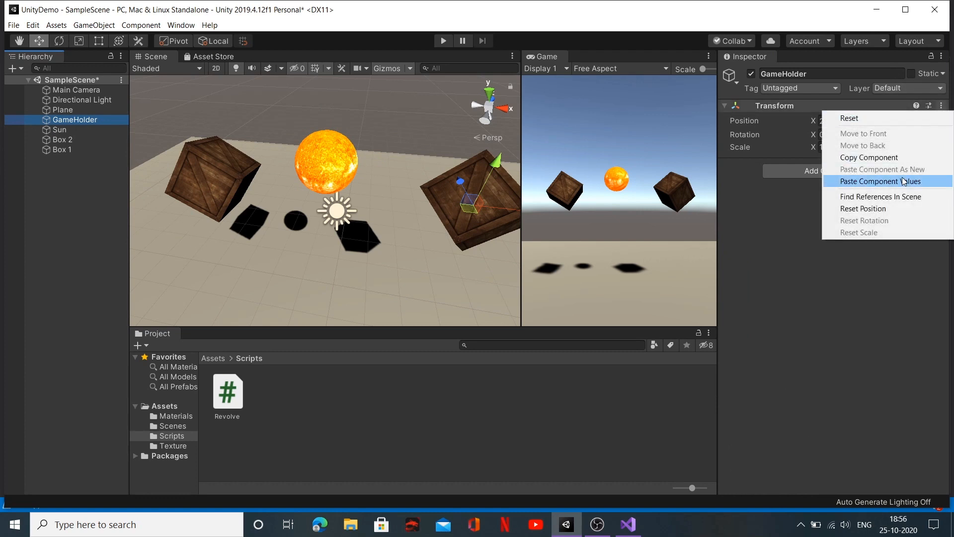
click(904, 182)
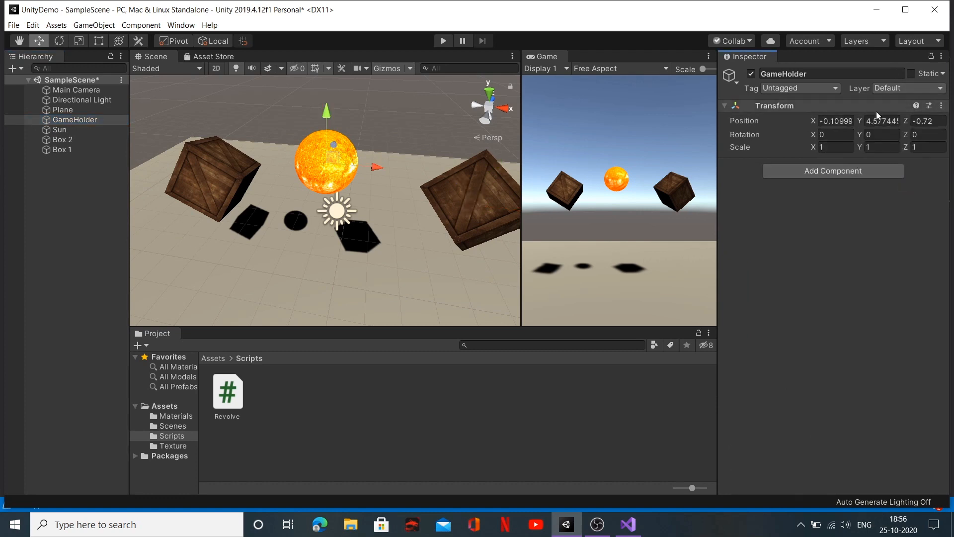
Step: Make the Sun, Box 2 and Box 1 children of GameHolder and clear the selection
click(59, 150)
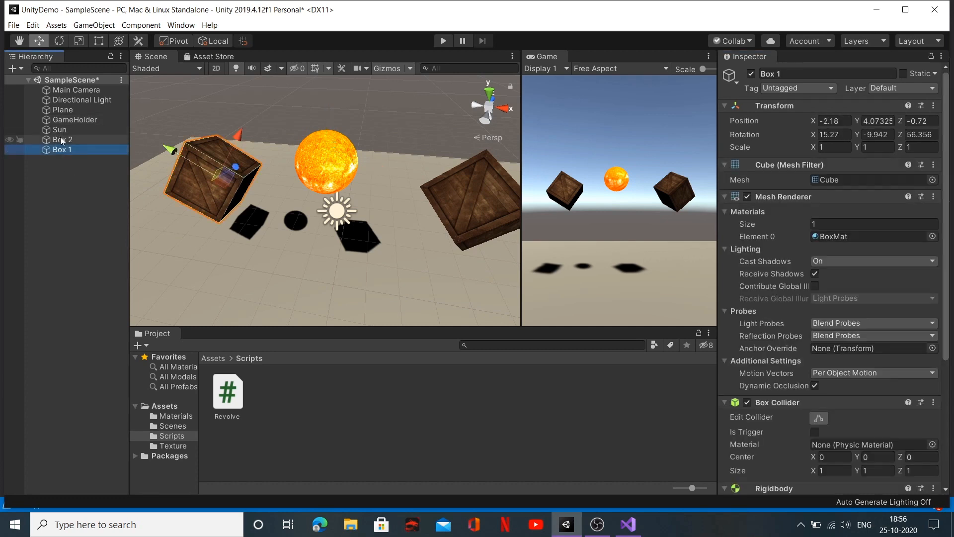
shift+click(63, 130)
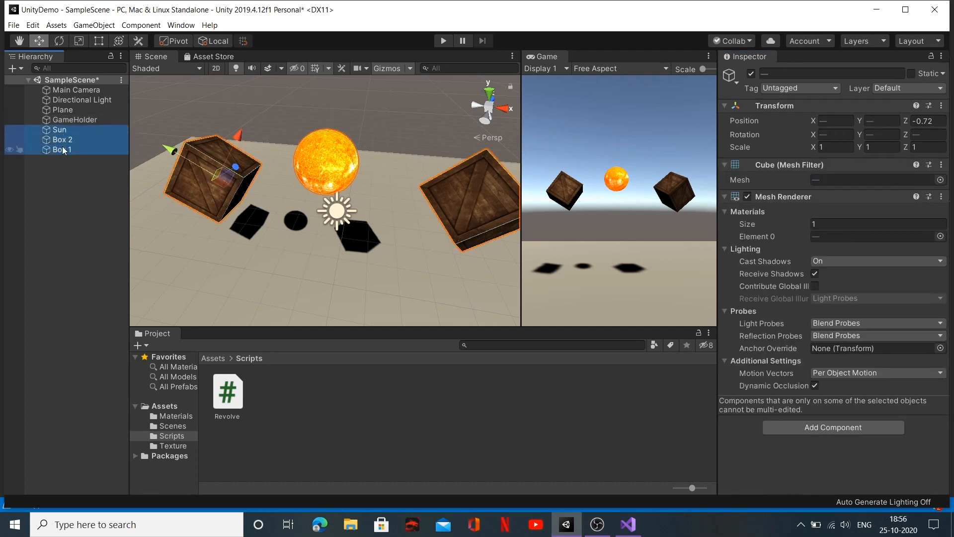
drag(73, 142, 70, 119)
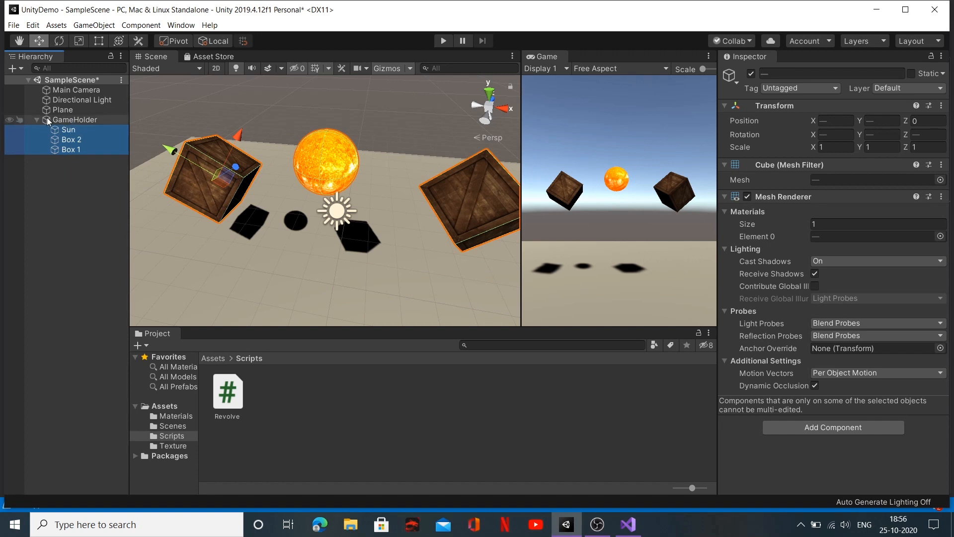
click(59, 199)
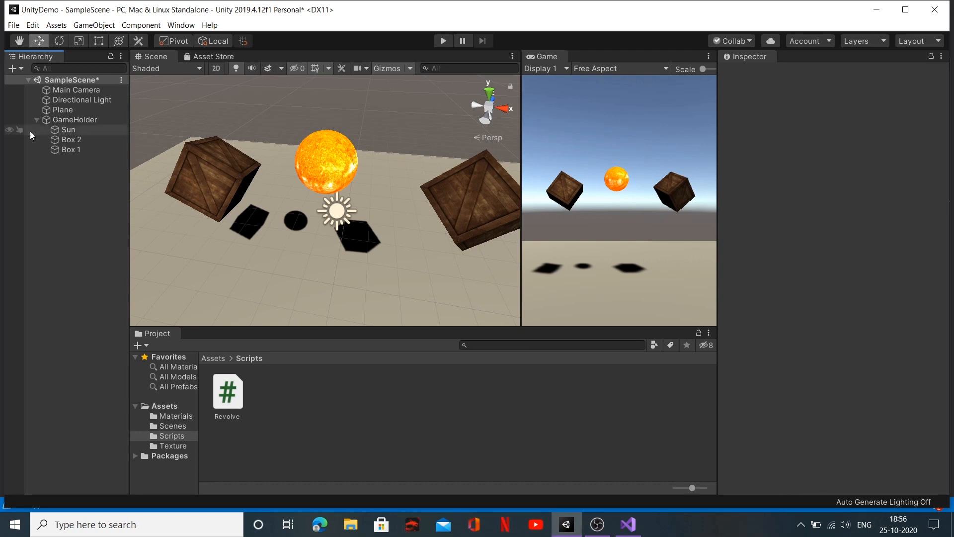
Step: Add the Revolve script as a component to GameHolder and check its code in Visual Studio before returning to Unity
click(61, 120)
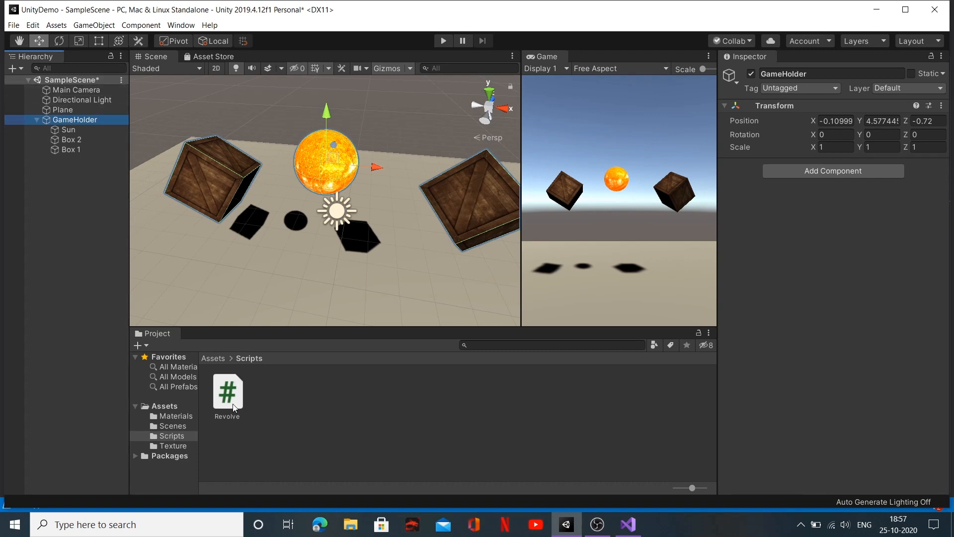
drag(235, 407, 793, 259)
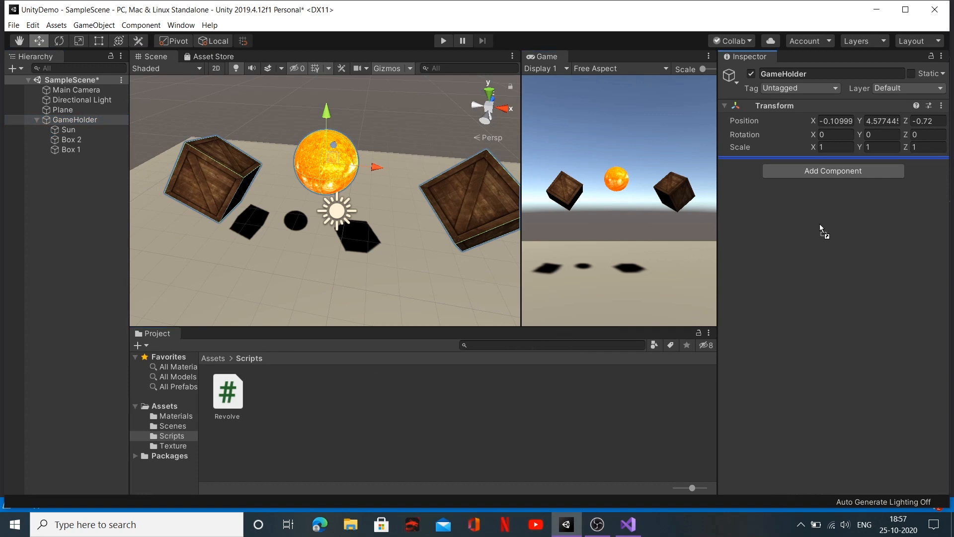
drag(819, 224, 332, 403)
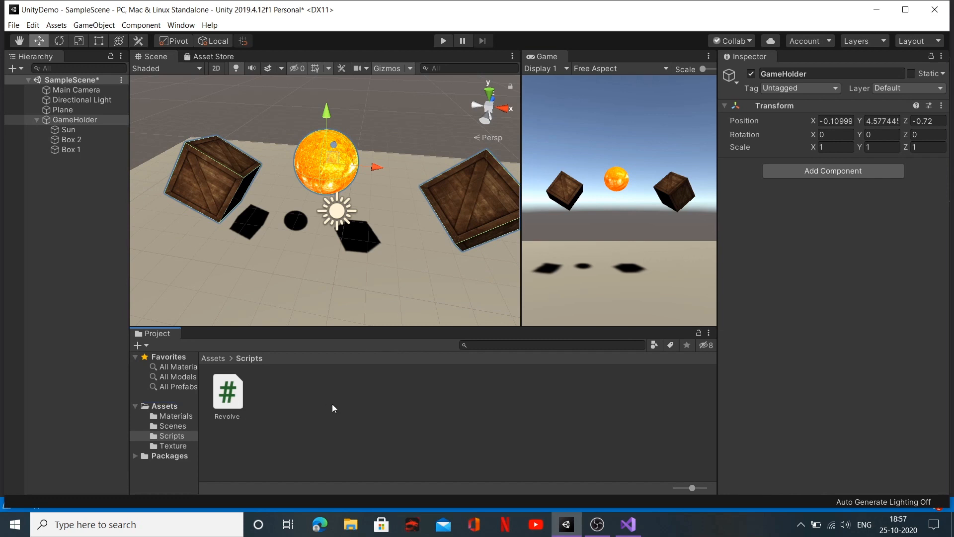
click(816, 172)
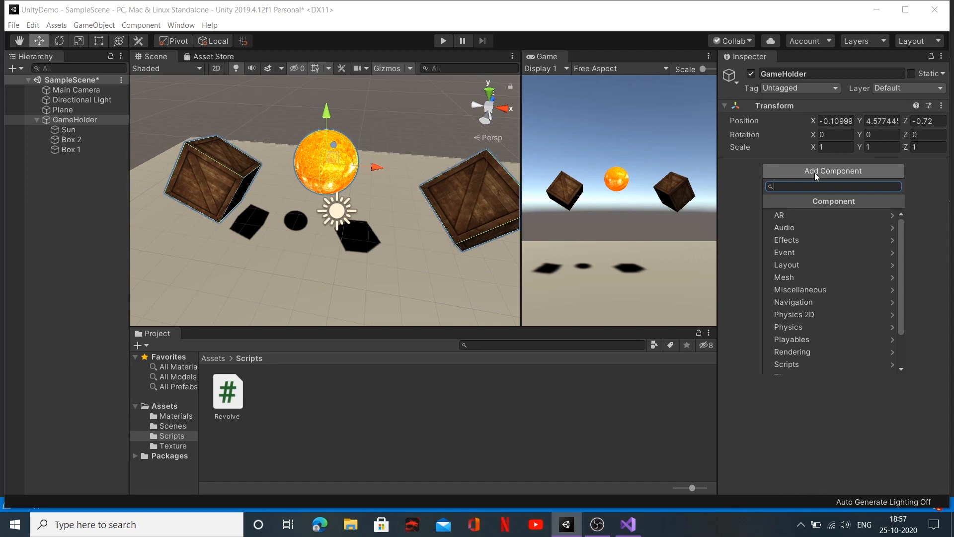
text(Revo)
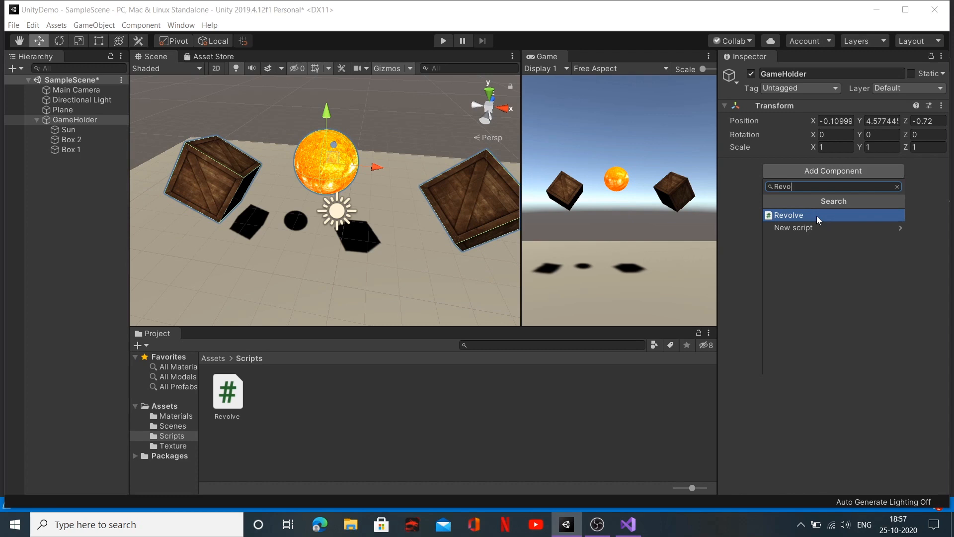
click(816, 215)
click(723, 228)
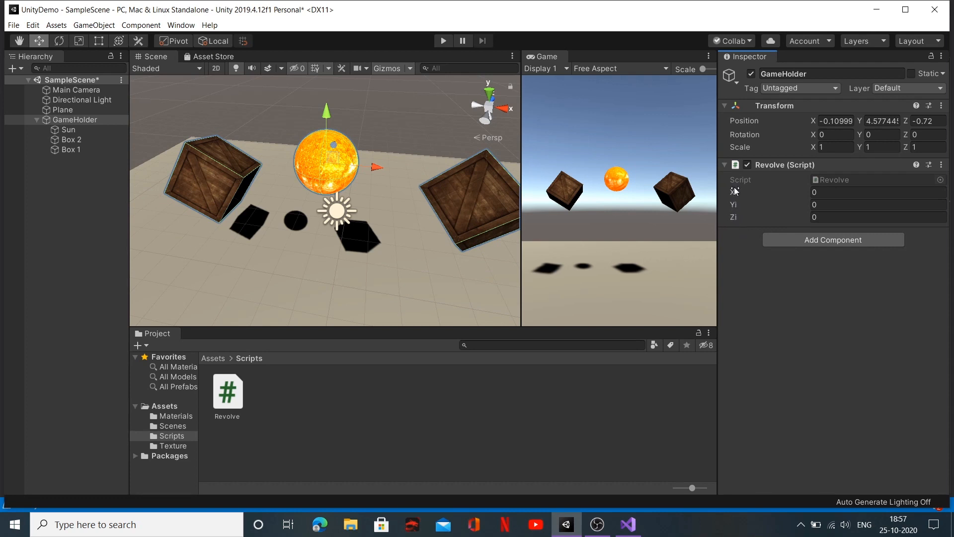
click(629, 524)
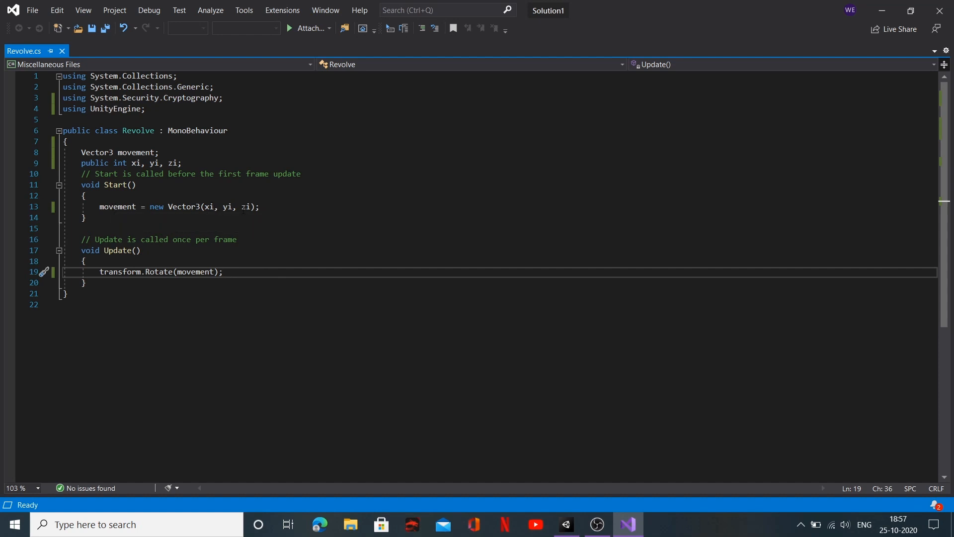
click(882, 10)
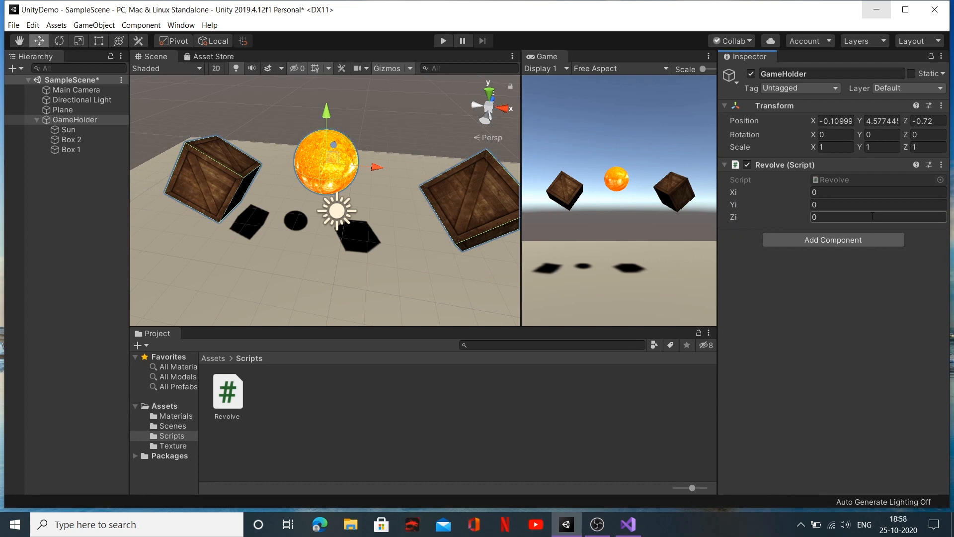
Step: Set Yi to 60 in GameHolder's Revolve script, play-test the rotation and stop Play mode
mouse_move(352, 218)
middle_down()
mouse_move(373, 224)
mouse_move(350, 221)
middle_up()
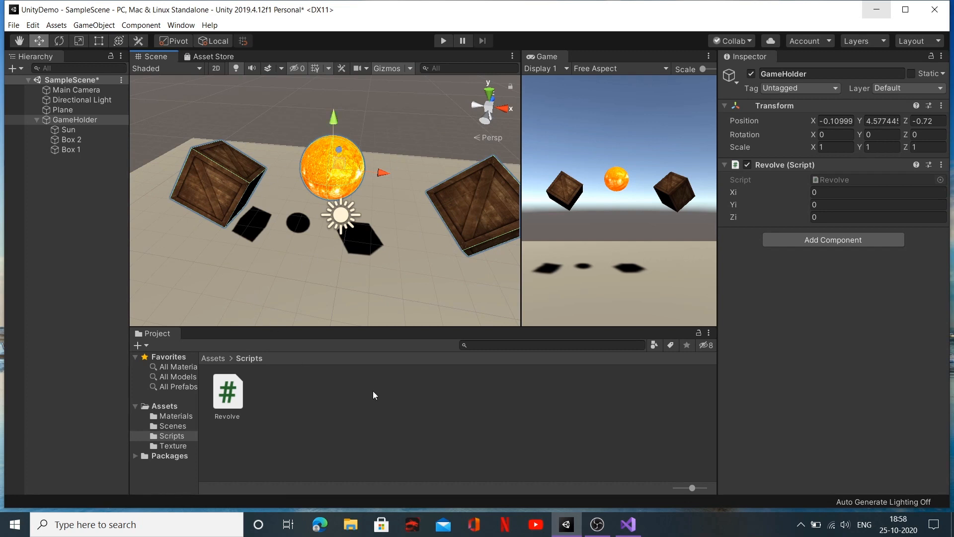
click(839, 205)
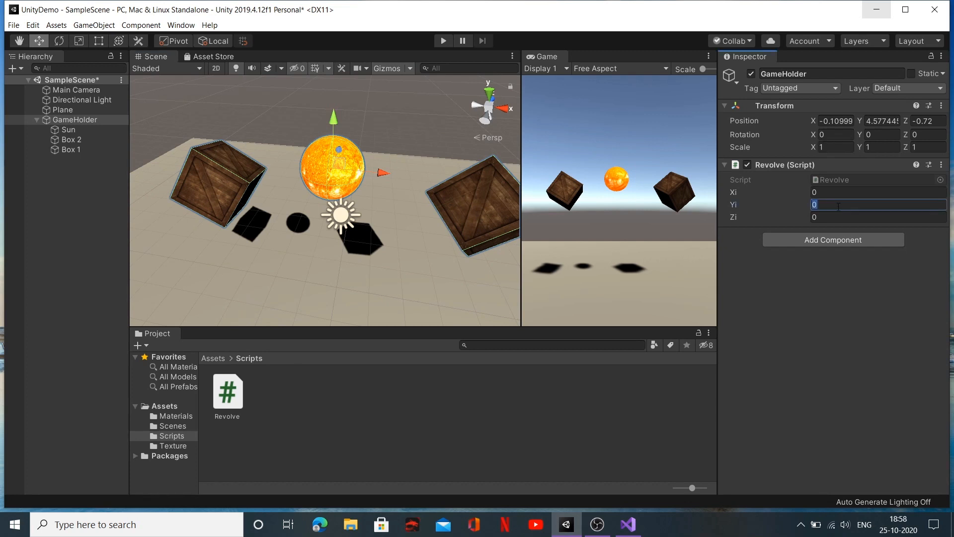
key(BackSpace)
text(60)
click(444, 41)
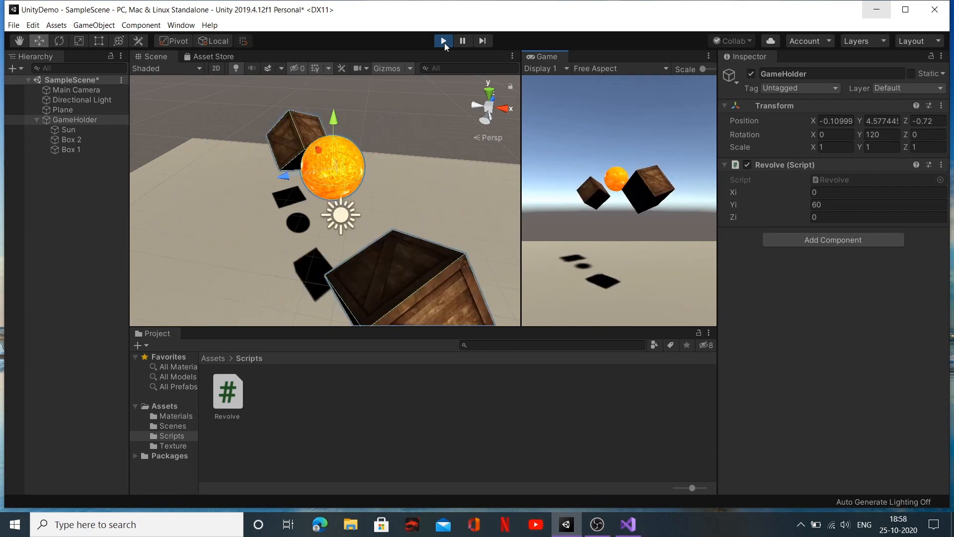
click(443, 40)
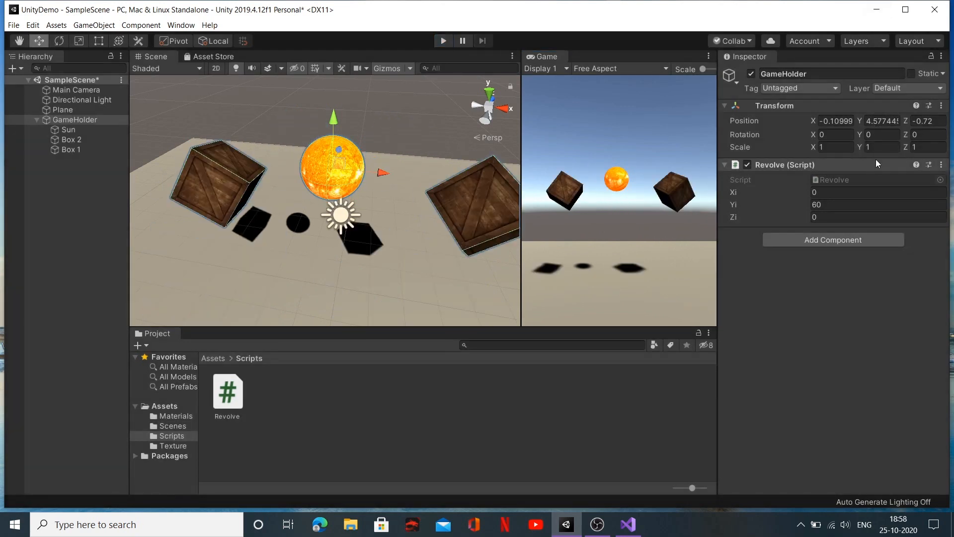
Step: Set Yi to 10 in GameHolder's Revolve script, run the scene to test the speed and stop it
click(841, 204)
key(BackSpace)
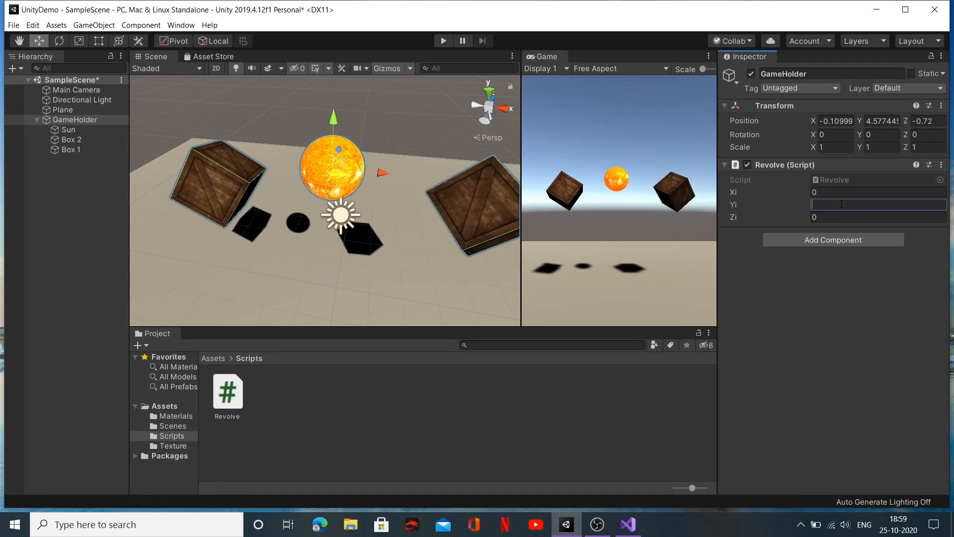
text(10)
click(445, 43)
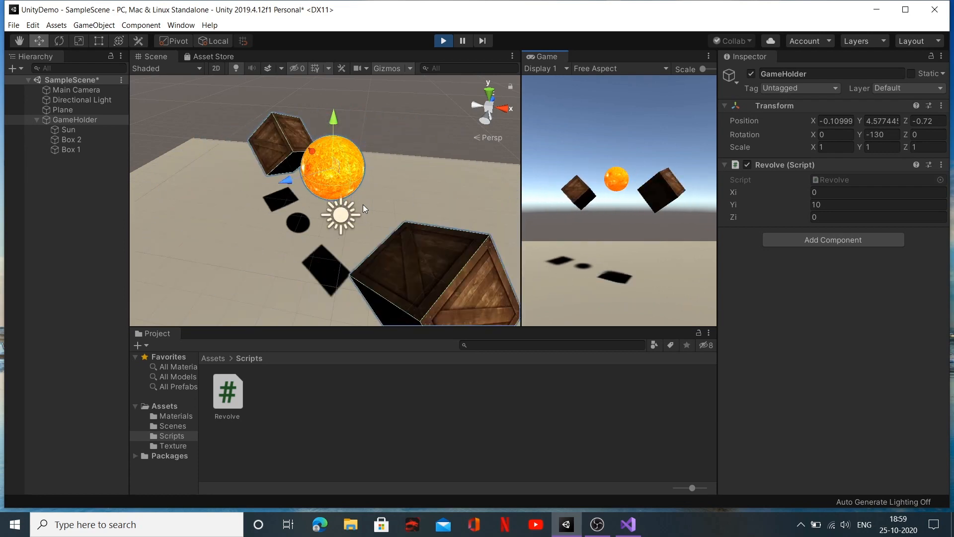
key(ctrl+p)
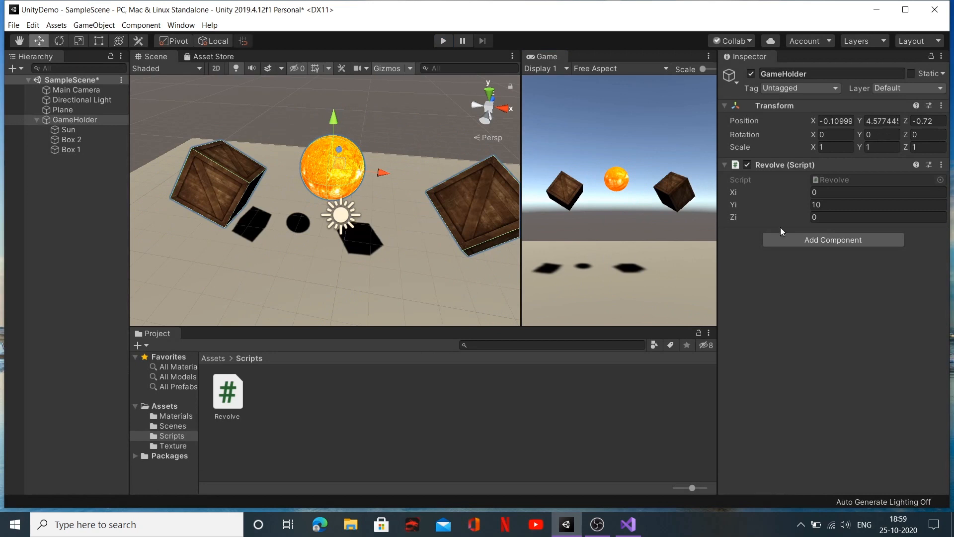
Step: Set Yi to 5 in GameHolder's Revolve script, play the scene to check the rotation and stop it
click(850, 205)
text(5)
click(443, 41)
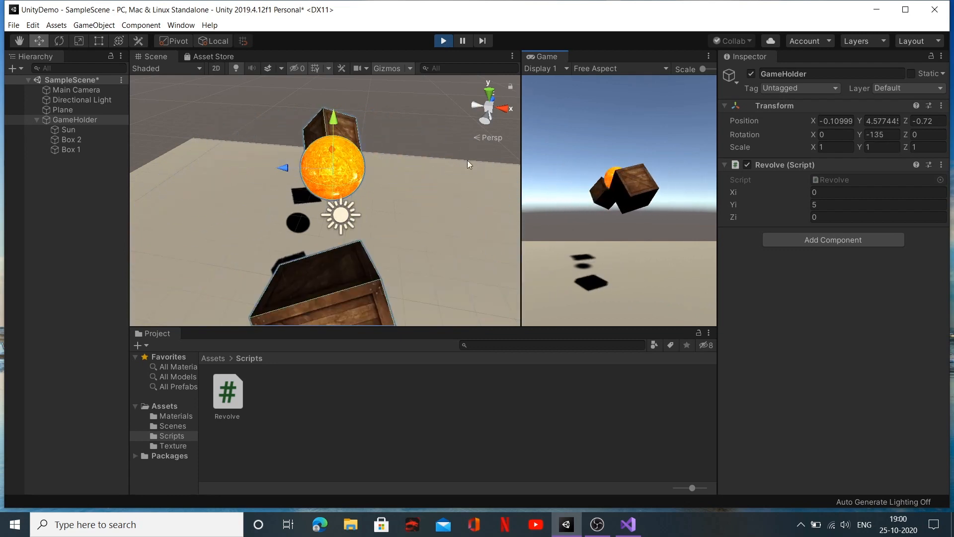
click(443, 41)
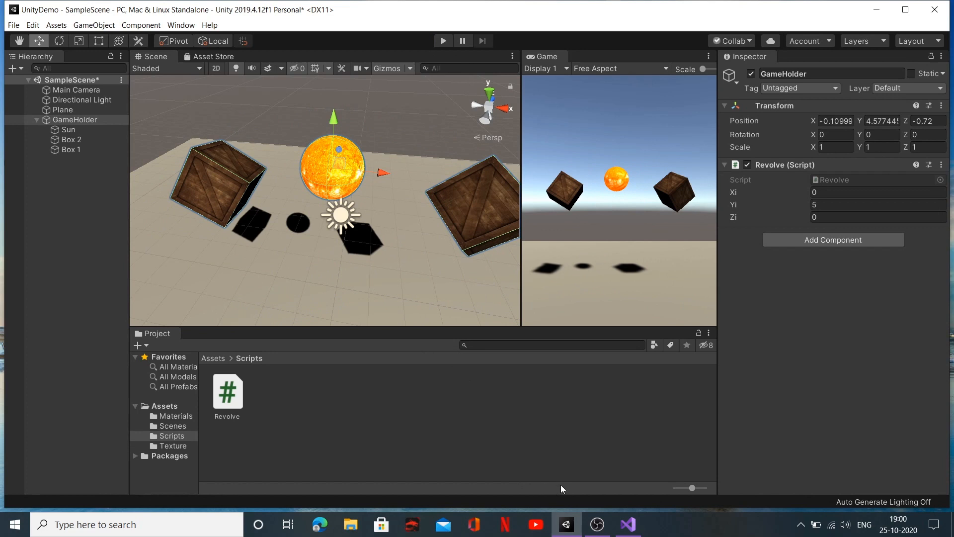
Step: Switch to Visual Studio and multiply movement by Time.deltaTime in the transform.Rotate call of the Revolve script's Update method
click(630, 529)
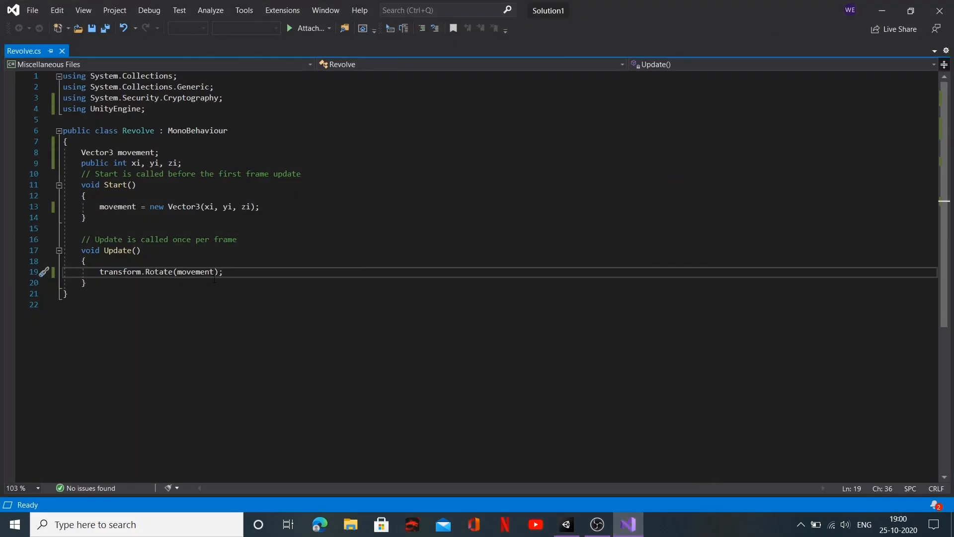
click(215, 272)
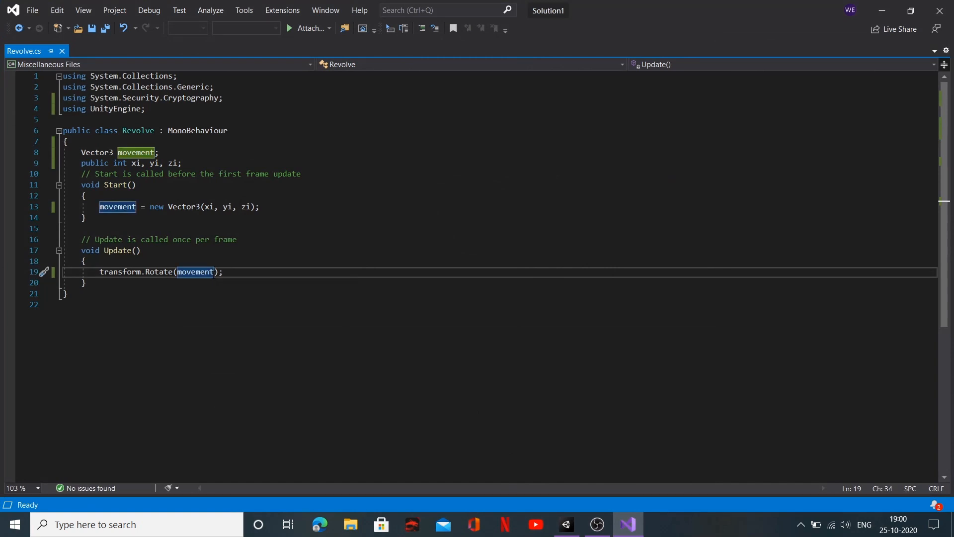
text(* )
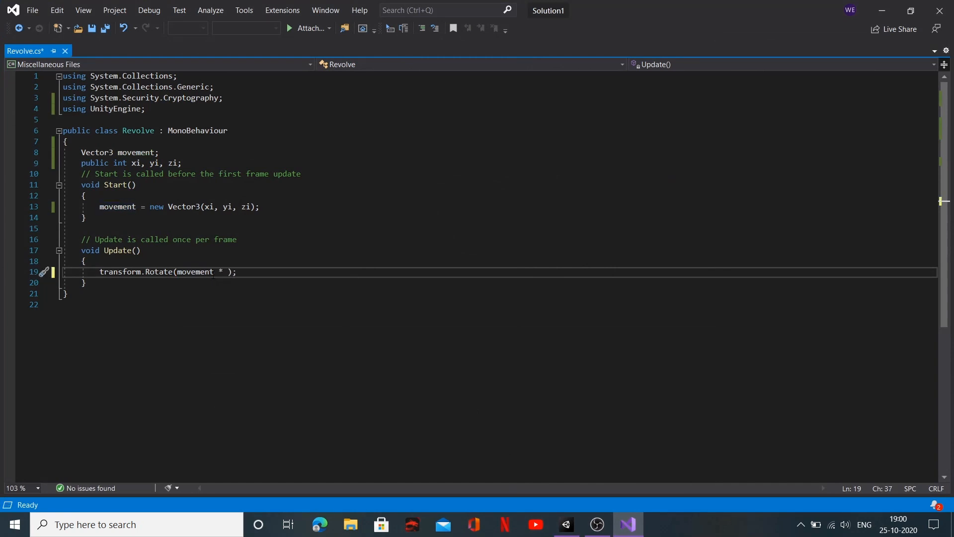
text(Timeout.)
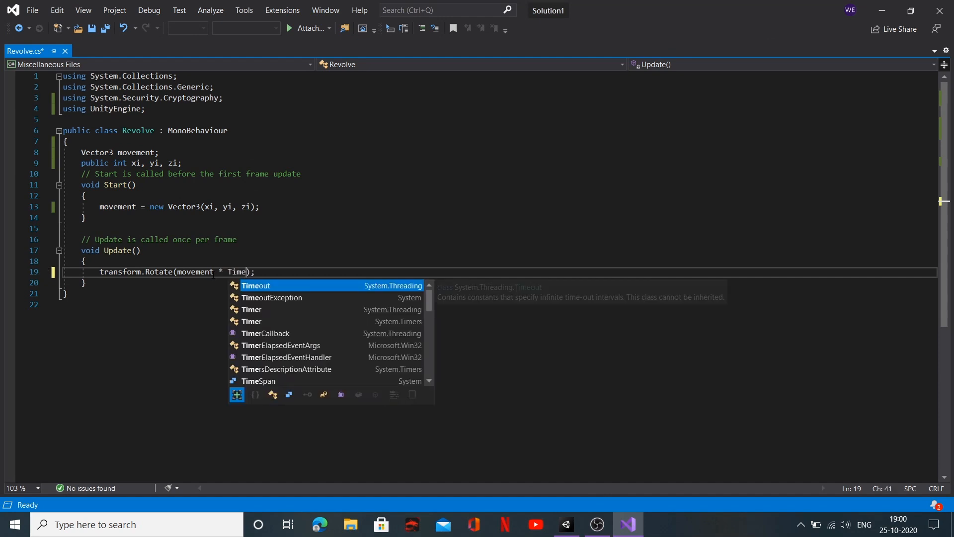
key(BackSpace)
key(BackSpace)
key(BackSpace)
key(BackSpace)
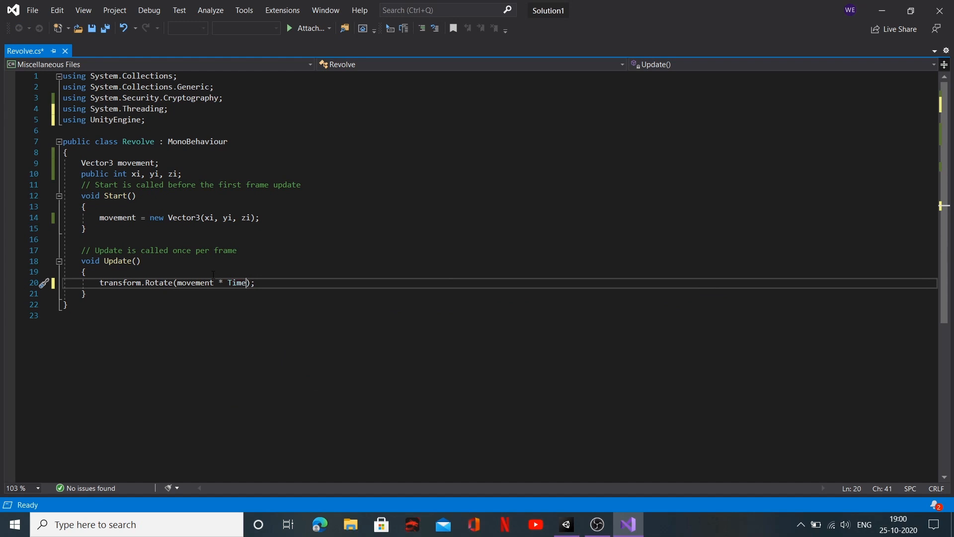
text(.Delt)
key(BackSpace)
key(BackSpace)
key(BackSpace)
key(BackSpace)
text(deltaTime)
Step: Return to Unity, set Yi to 60 in GameHolder's Revolve script, play-test the scene and stop it
click(565, 525)
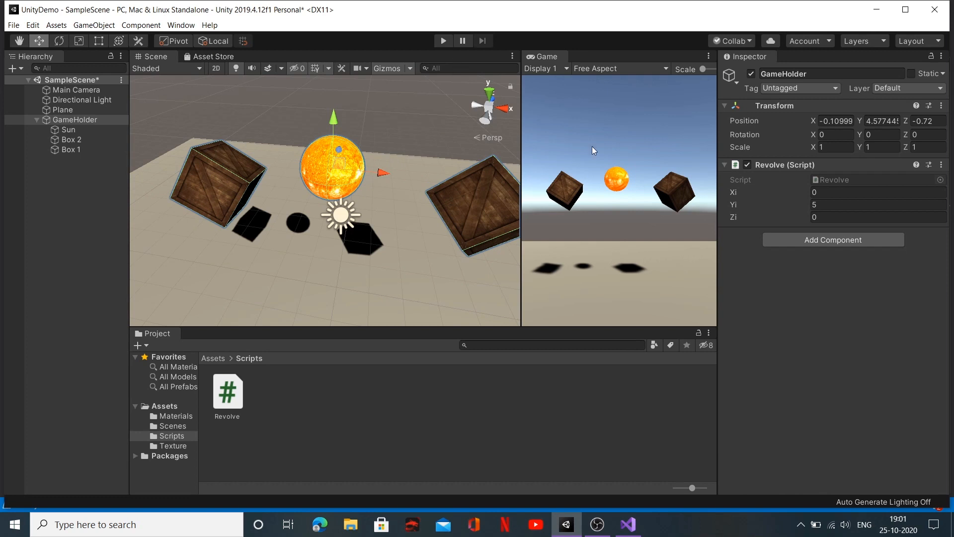
click(840, 203)
key(BackSpace)
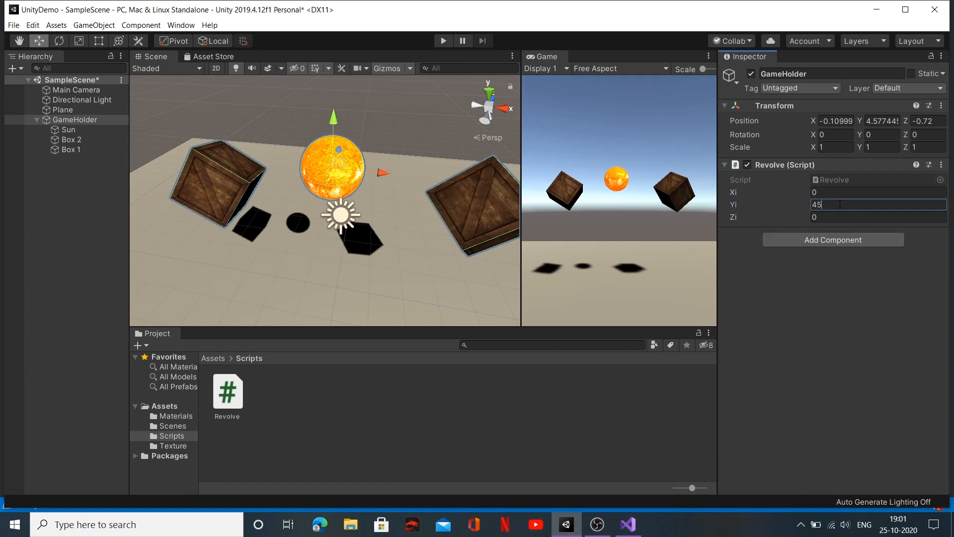
text(60)
click(442, 42)
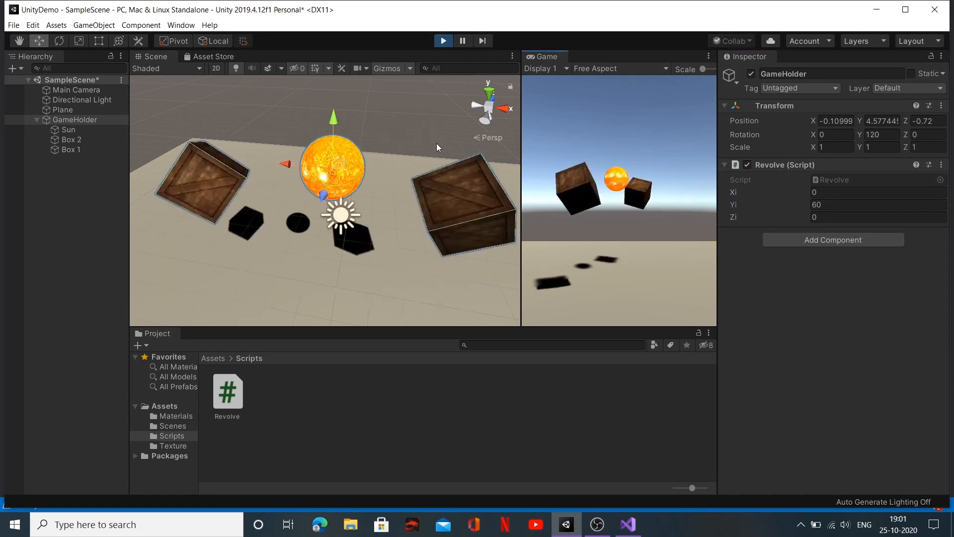
click(443, 40)
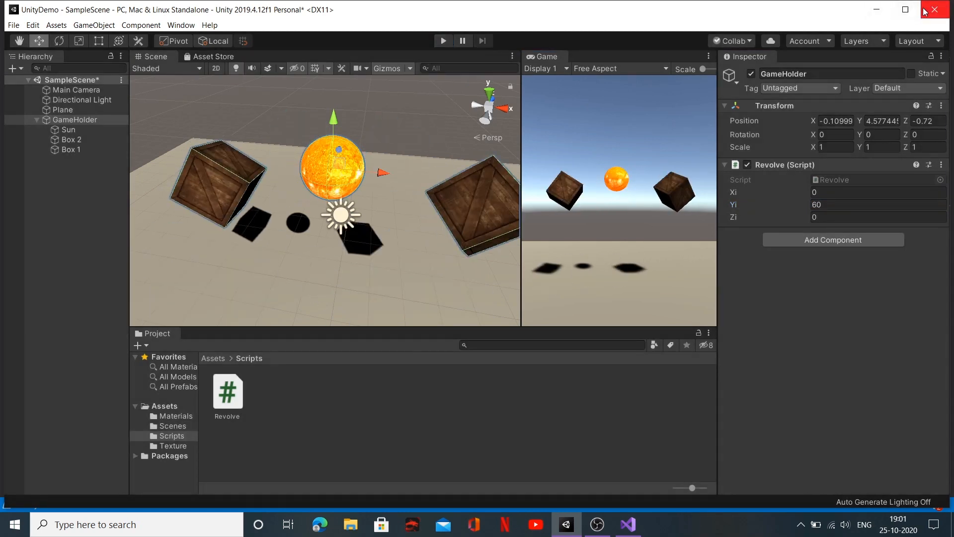
Step: Save Revolve.cs in Visual Studio, return to Unity and play-test the updated rotation, stopping Play mode at the end
click(882, 9)
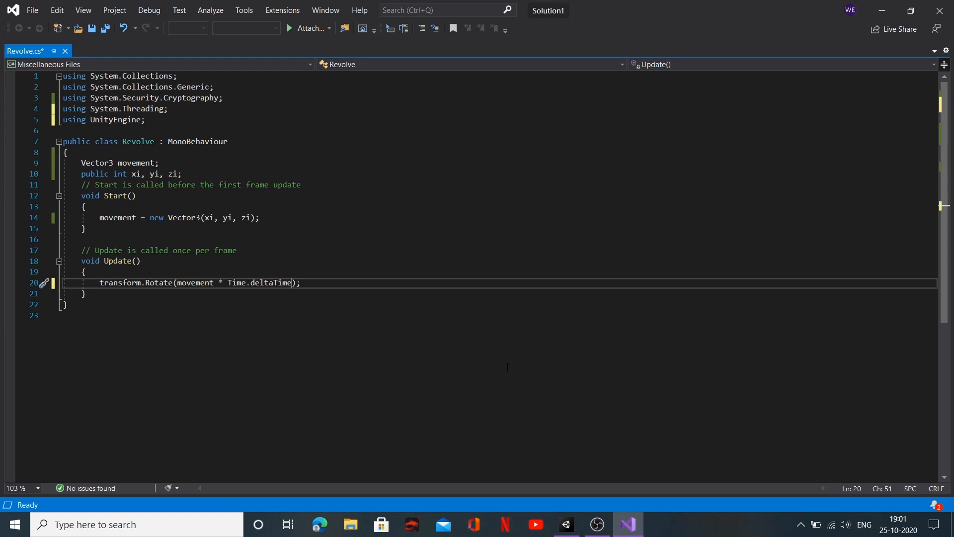
key(ctrl+s)
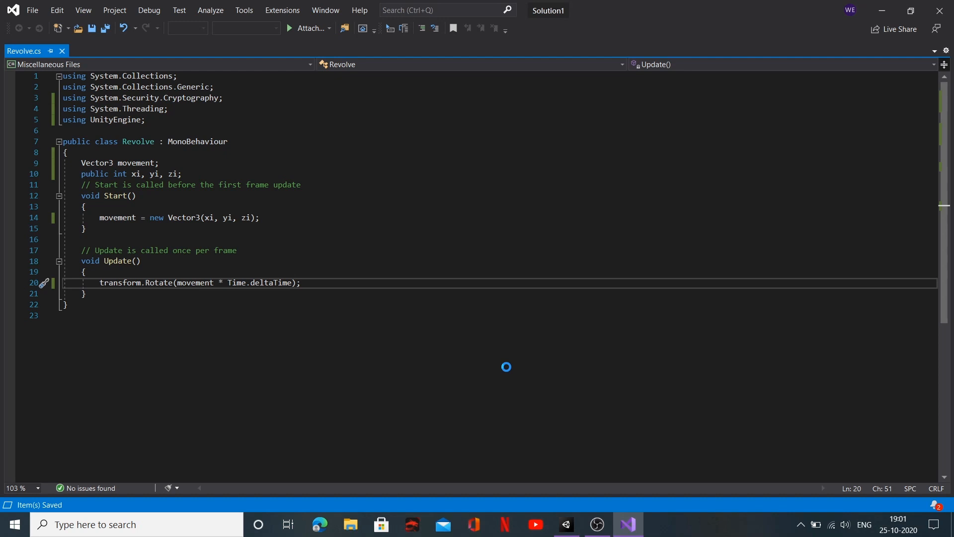
click(565, 533)
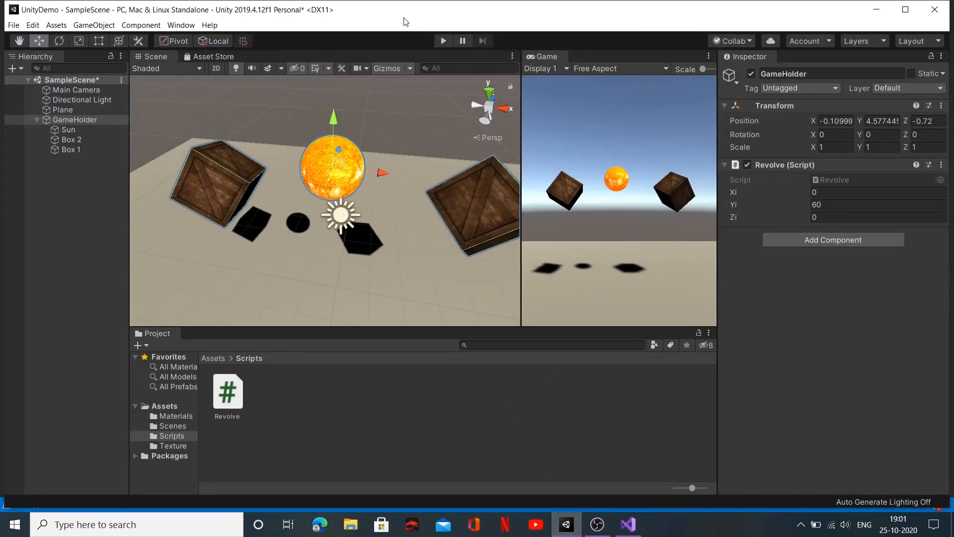
click(444, 43)
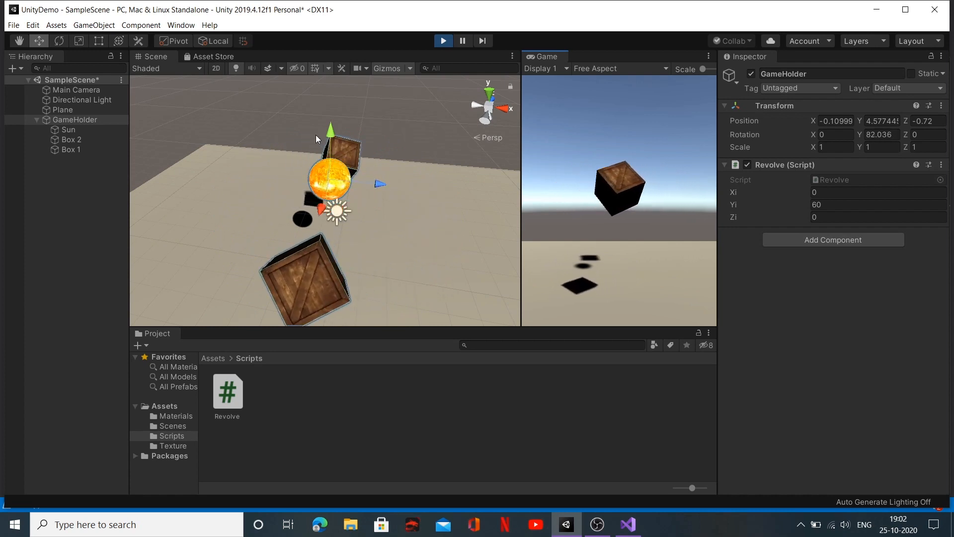
click(443, 43)
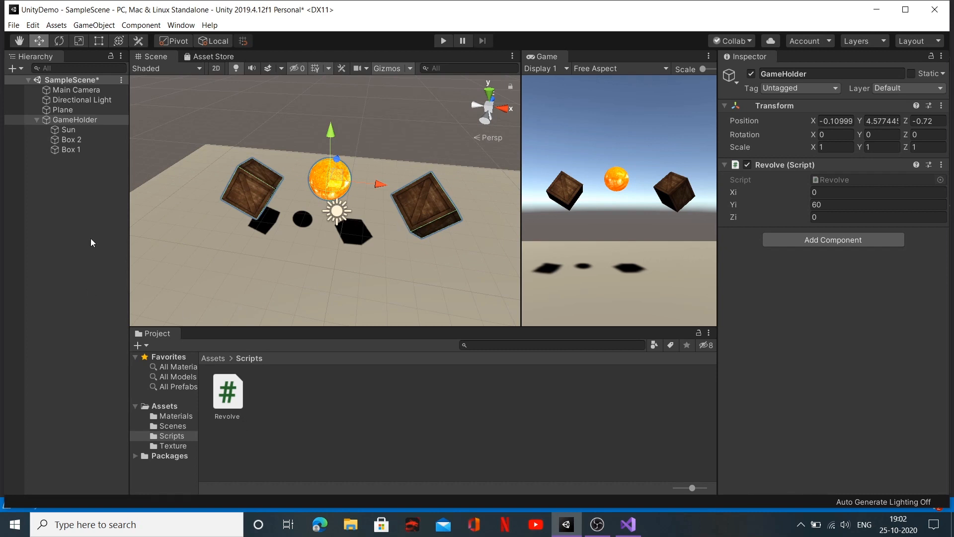
Step: Add the Revolve script as a component to Box 1 and set its Yi to 65
click(71, 148)
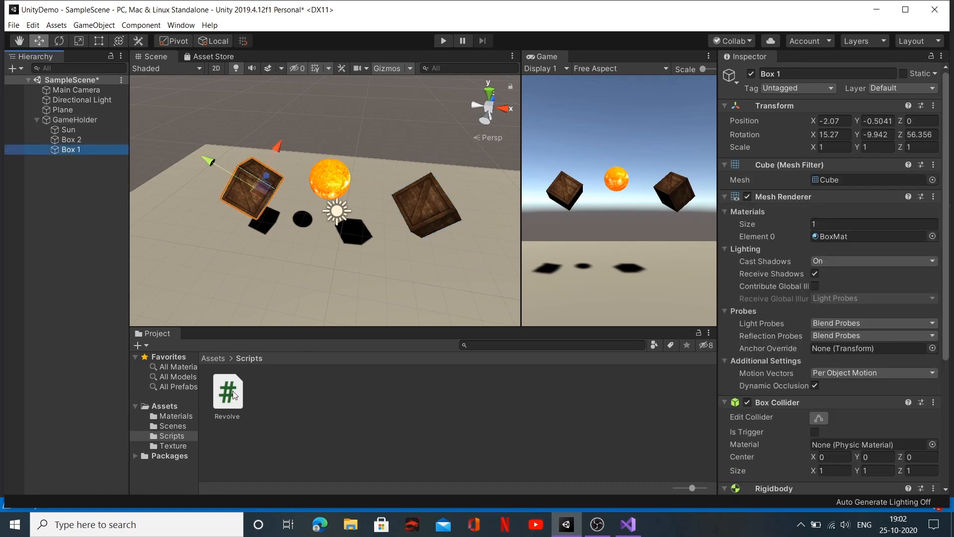
scroll(840, 398, down, 5)
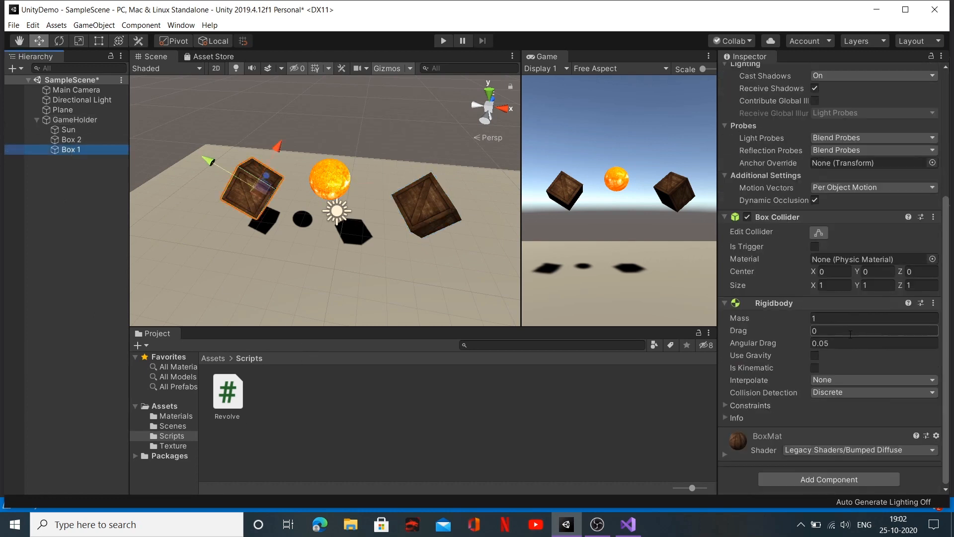
click(845, 483)
click(828, 352)
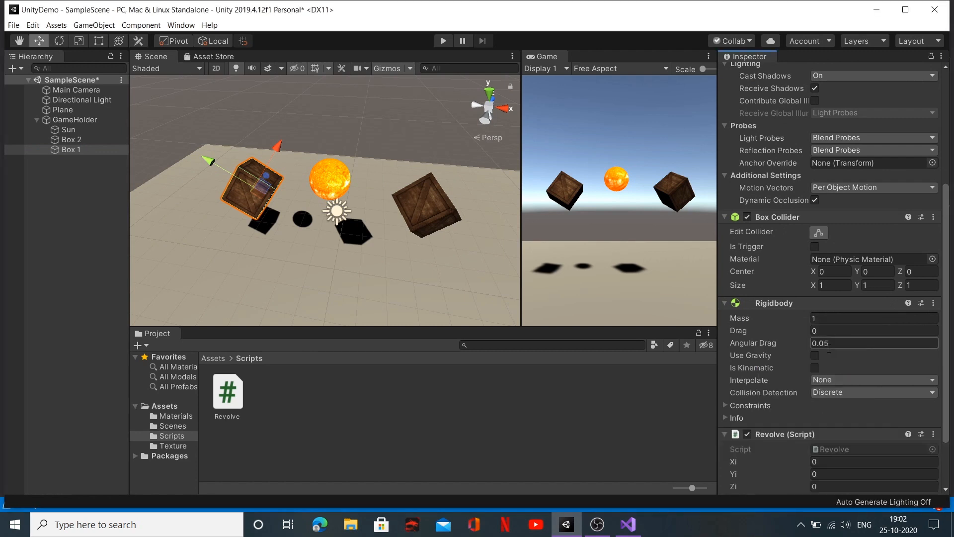
click(838, 475)
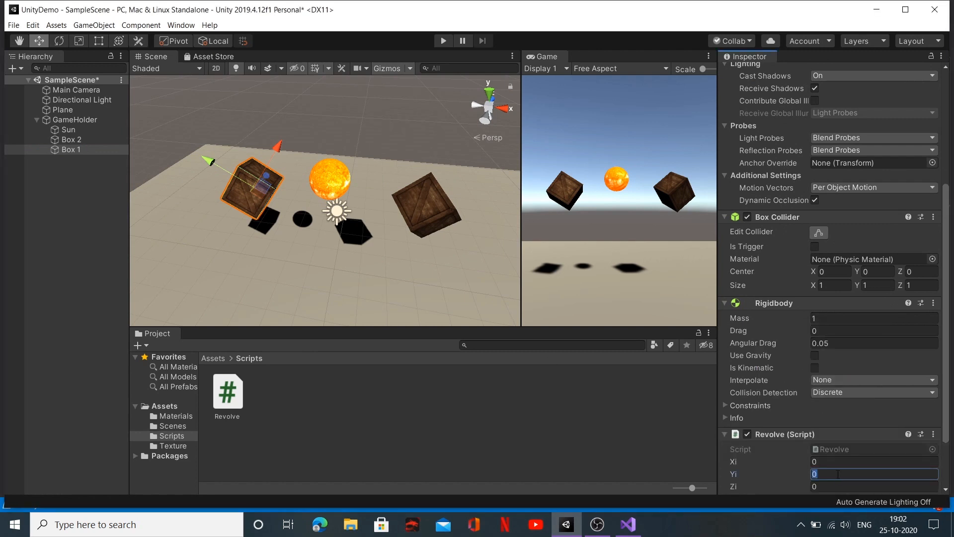
key(BackSpace)
text(65)
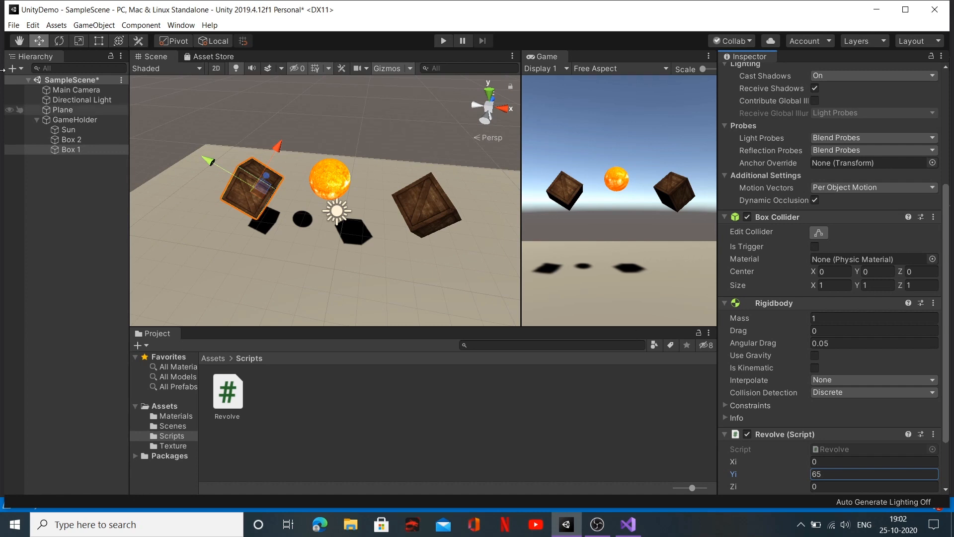
Step: Add the Revolve script as a component to Box 2
click(79, 142)
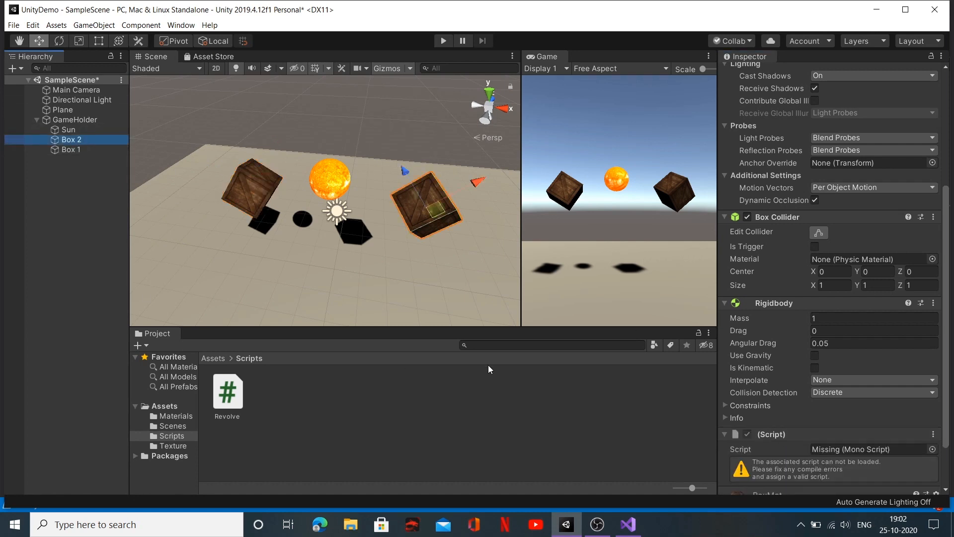
scroll(876, 432, down, 2)
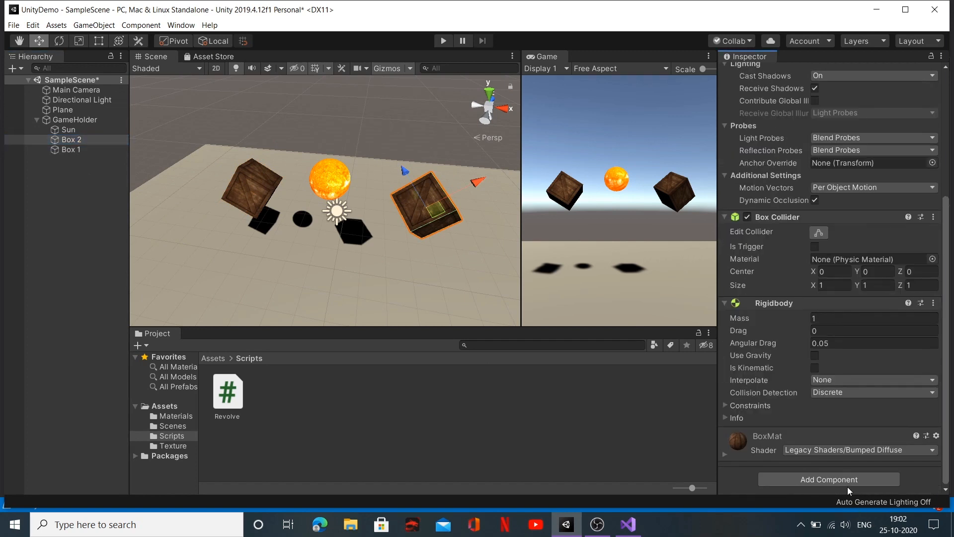
click(847, 481)
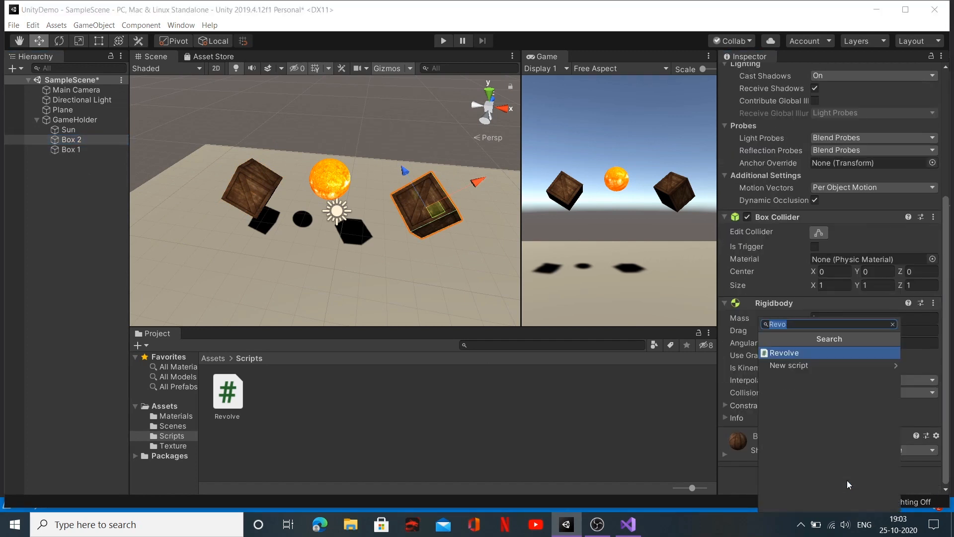
click(819, 353)
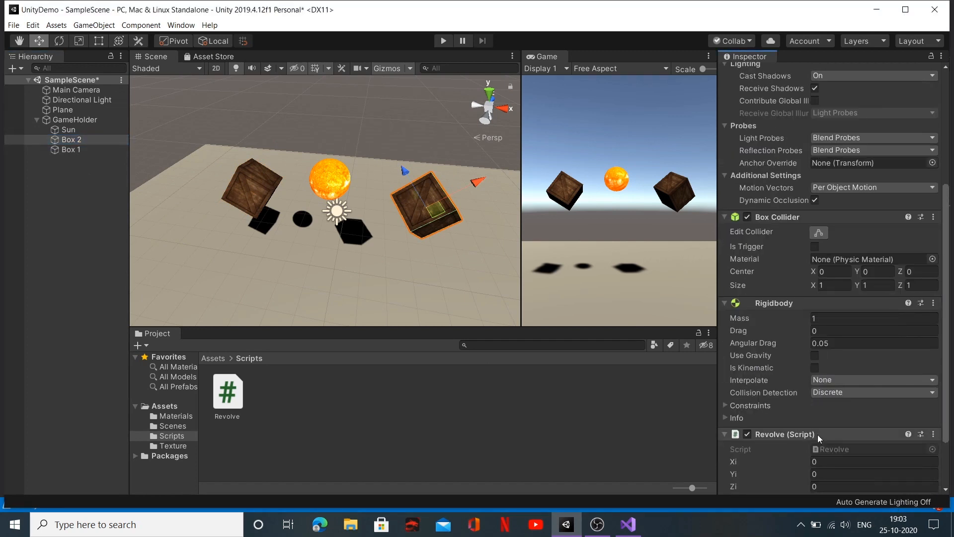
Step: Set Yi to 40 in Box 2's Revolve script, run the scene to check the boxes' rotation and stop it
scroll(824, 439, down, 2)
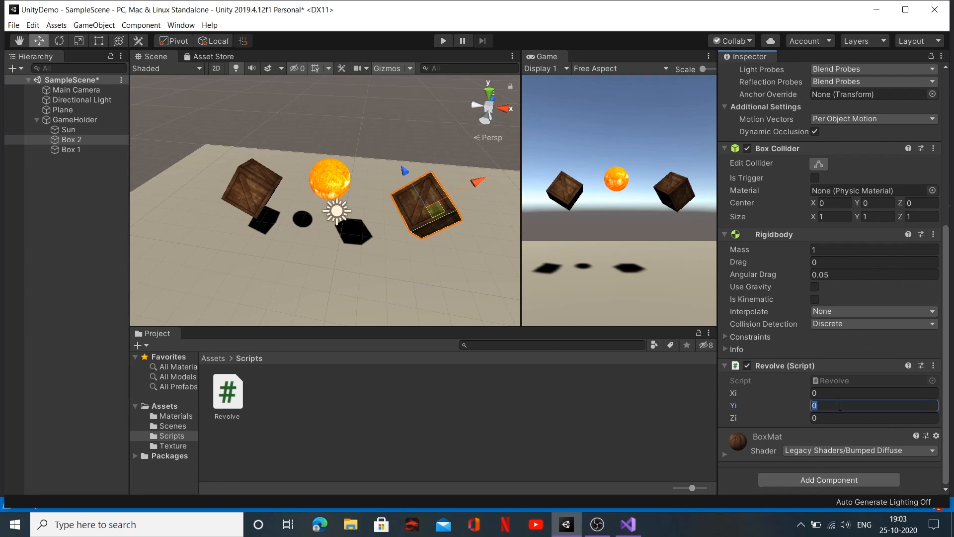
text(40)
scroll(429, 224, up, 6)
scroll(429, 223, down, 4)
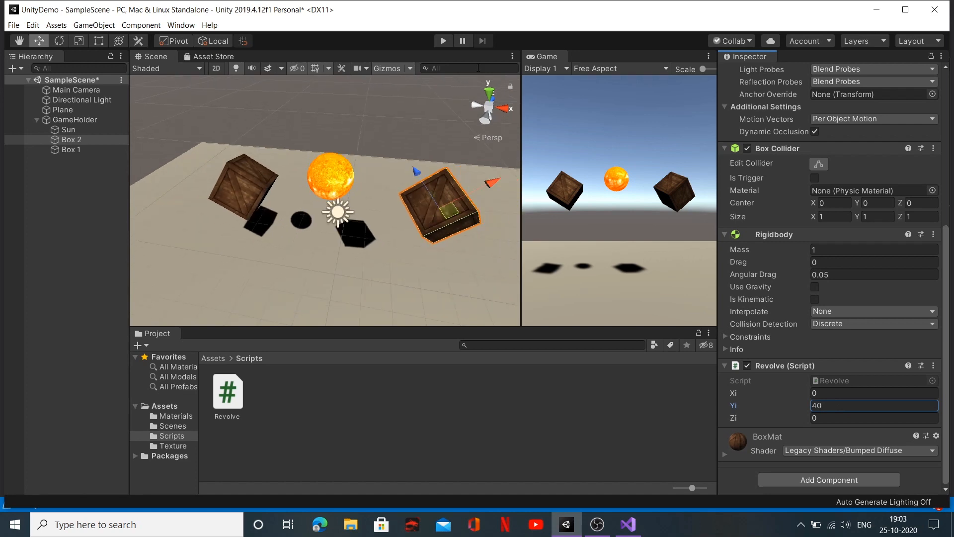
click(443, 41)
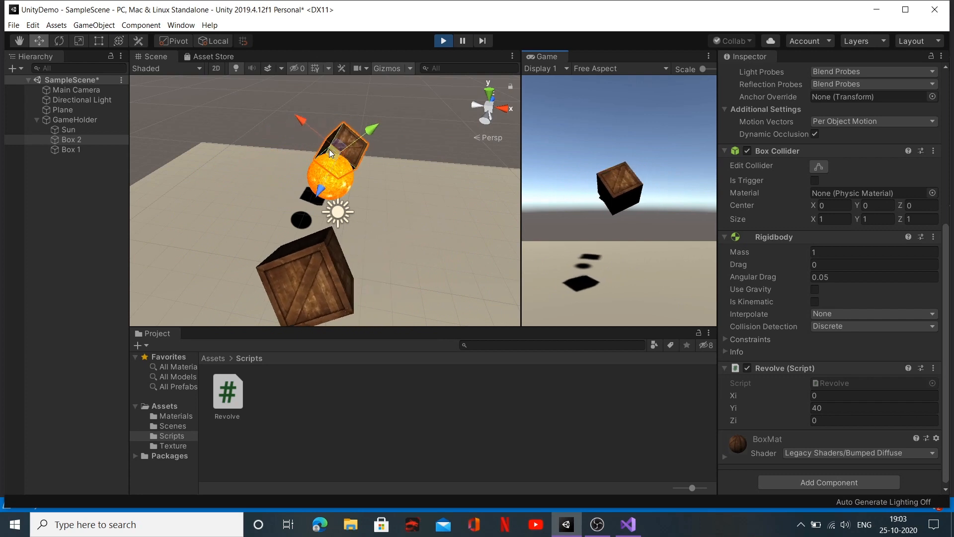
click(444, 41)
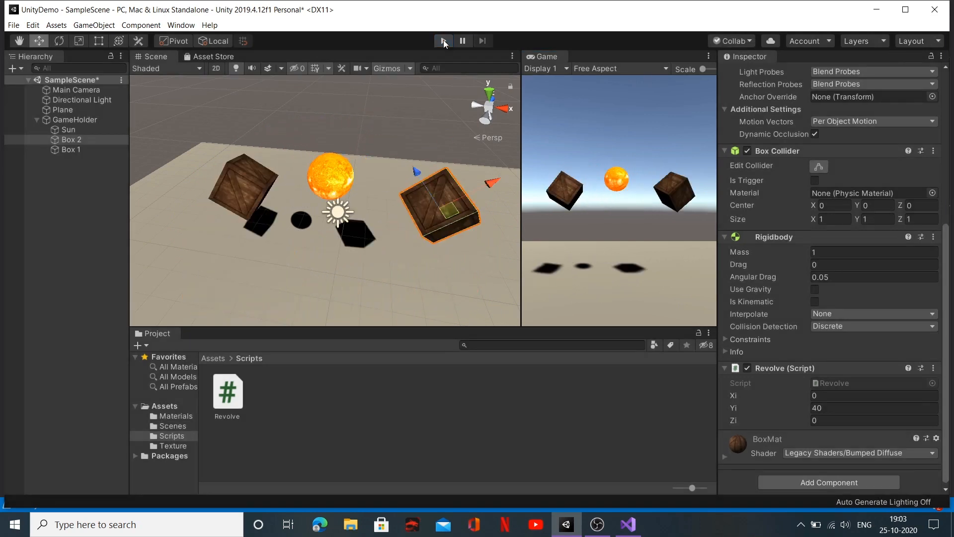
Step: Set Xi to 25 and Zi to 60 in Box 2's Revolve script
click(835, 396)
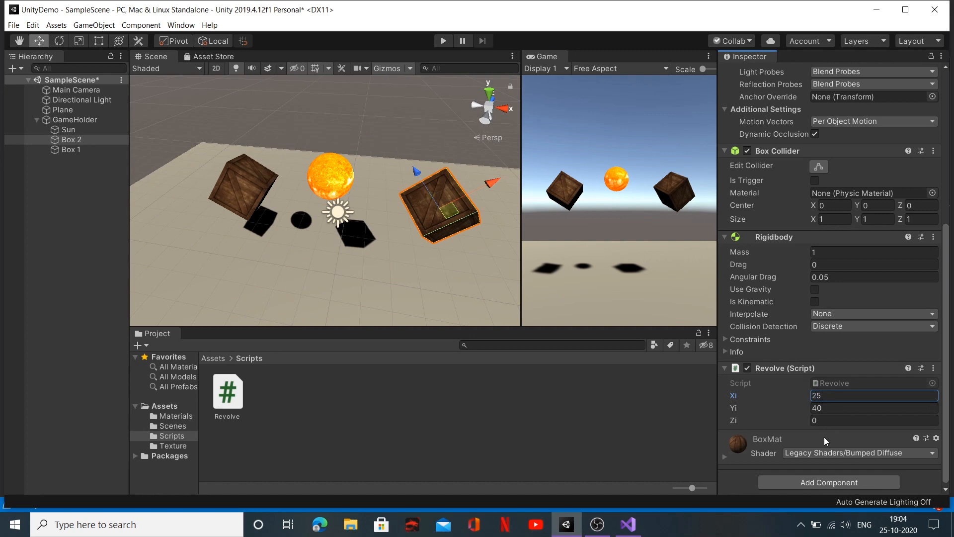
click(827, 420)
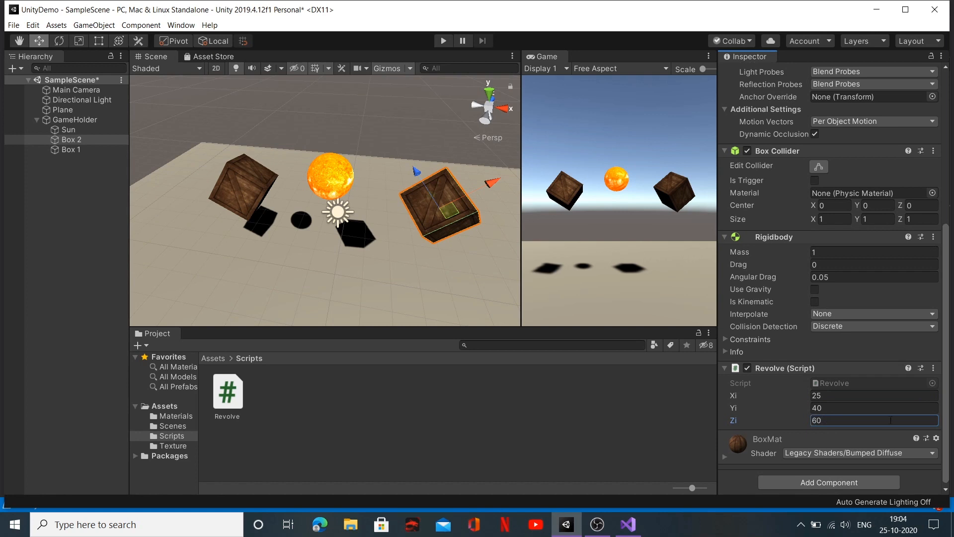
Step: Set Xi to 45 and Zi to 35 in Box 1's Revolve script, play-test the scene and stop it
click(71, 149)
click(820, 395)
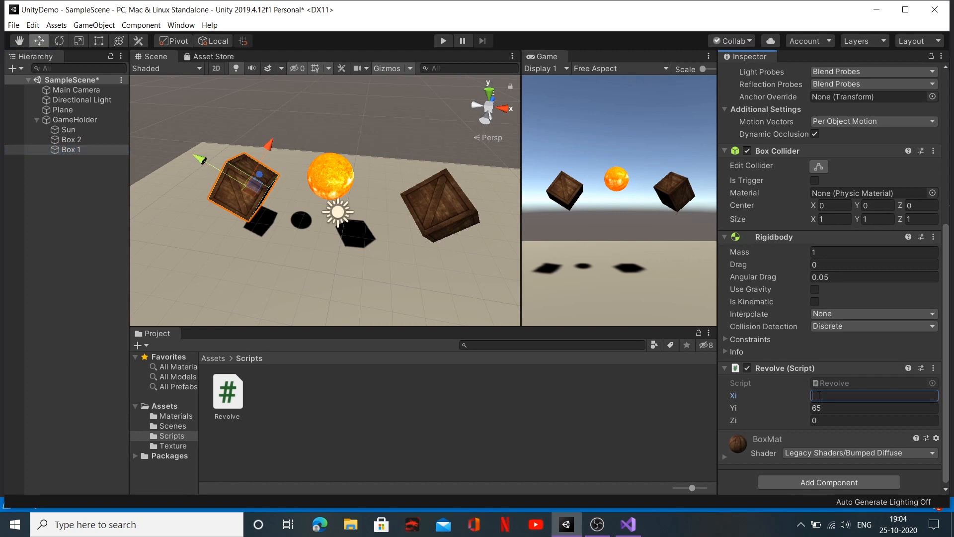
click(837, 421)
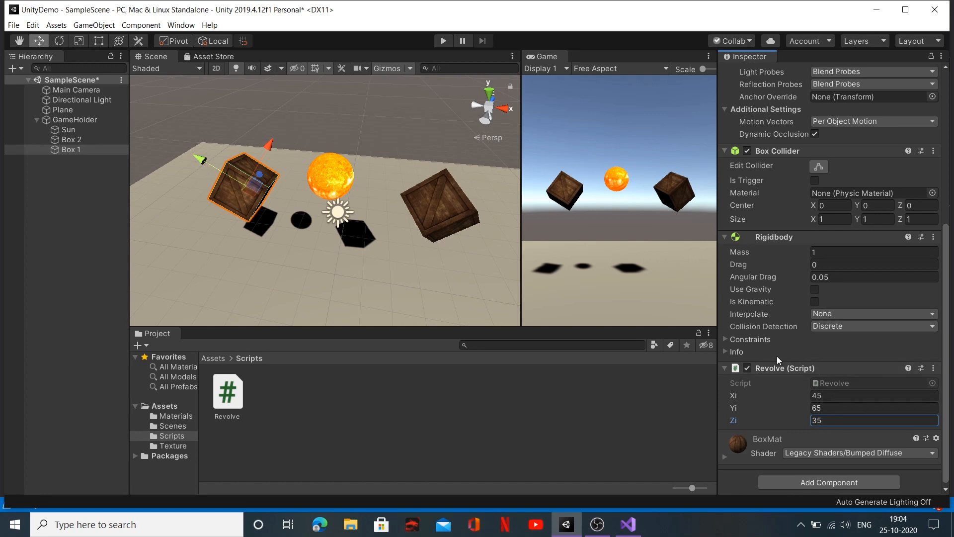
click(443, 42)
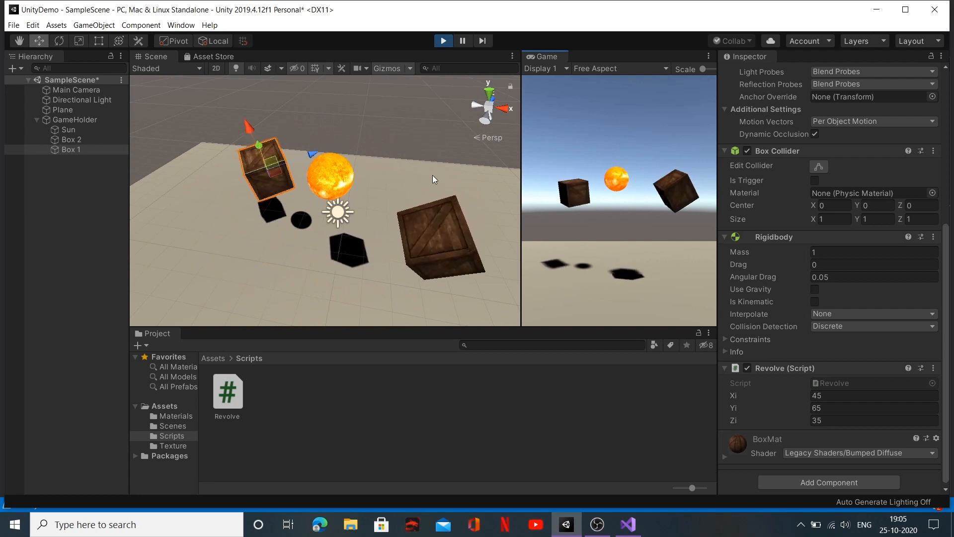
click(443, 40)
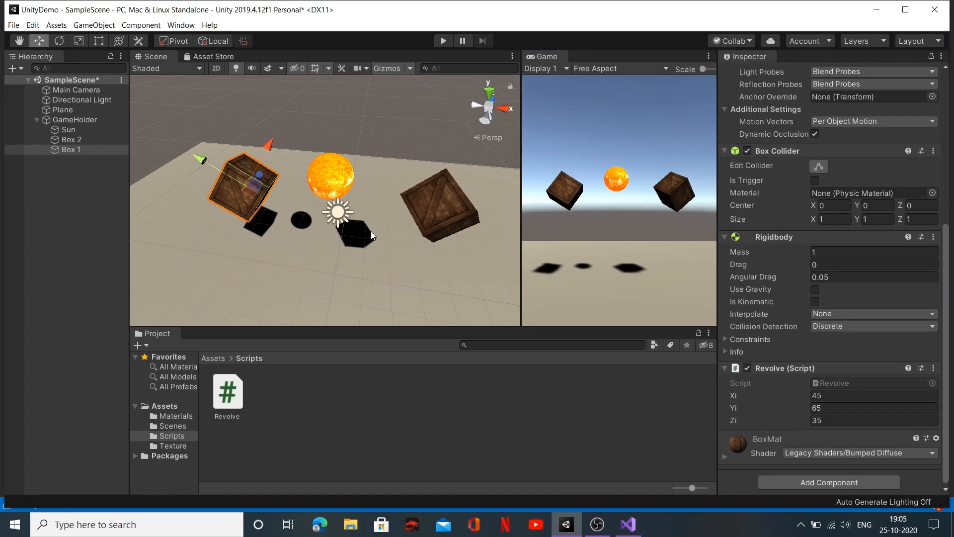
Step: Move the Plane back along the Z axis to about 10.15, working from the top view of the scene
mouse_move(374, 244)
middle_down()
mouse_move(396, 245)
mouse_move(401, 221)
mouse_move(392, 238)
middle_up()
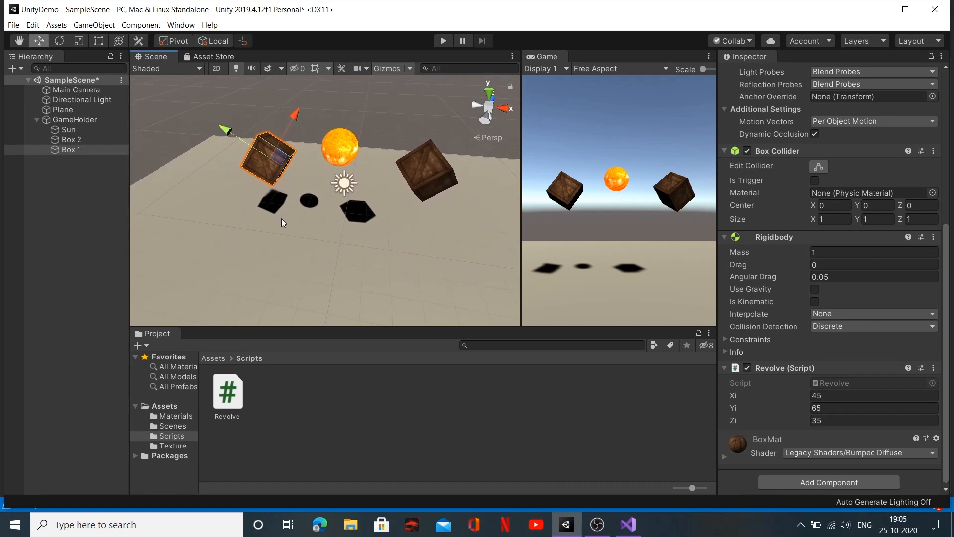
click(68, 110)
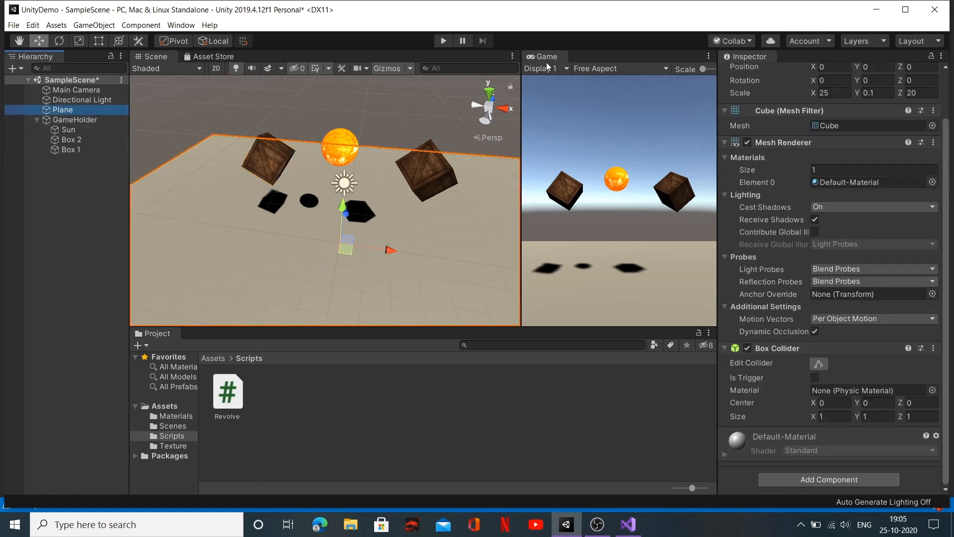
click(490, 93)
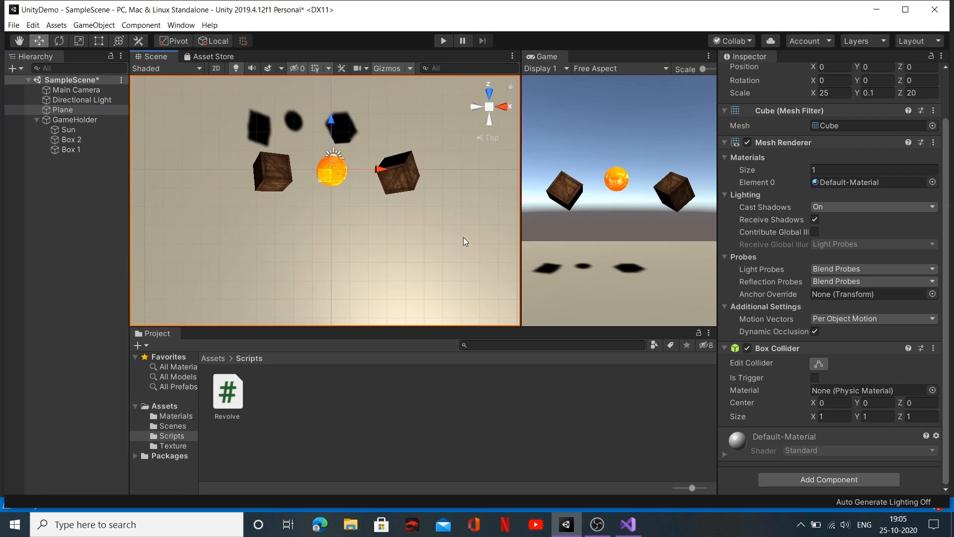
scroll(463, 237, down, 4)
middle_drag(463, 237, 471, 291)
scroll(470, 292, down, 3)
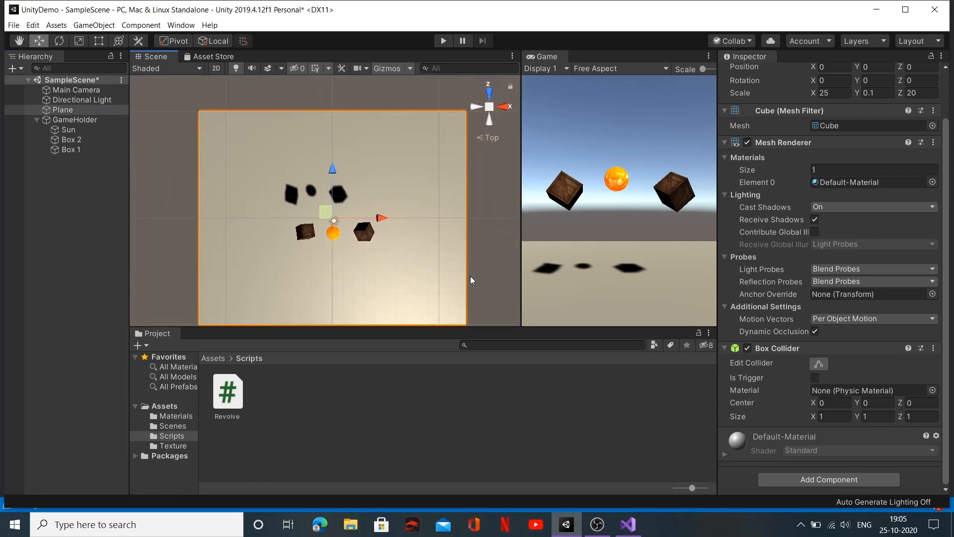
scroll(471, 277, down, 2)
drag(332, 167, 322, 83)
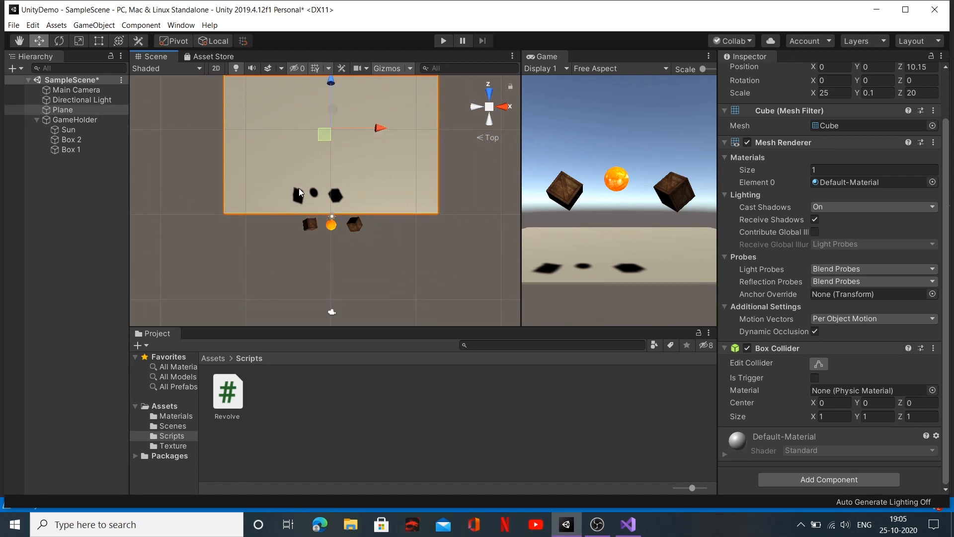
Step: Set the Plane's X rotation to 90 so that it stands upright behind the boxes
key(e)
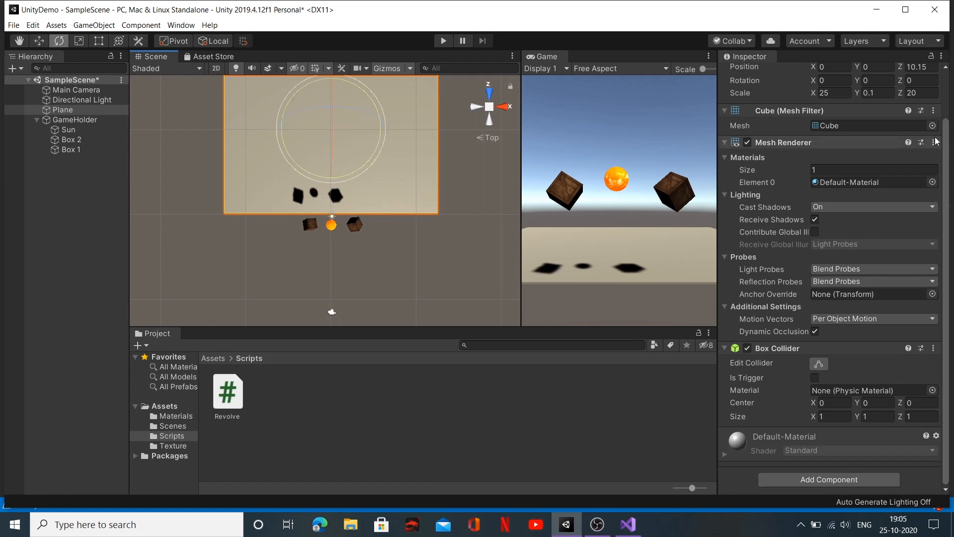
scroll(800, 234, up, 3)
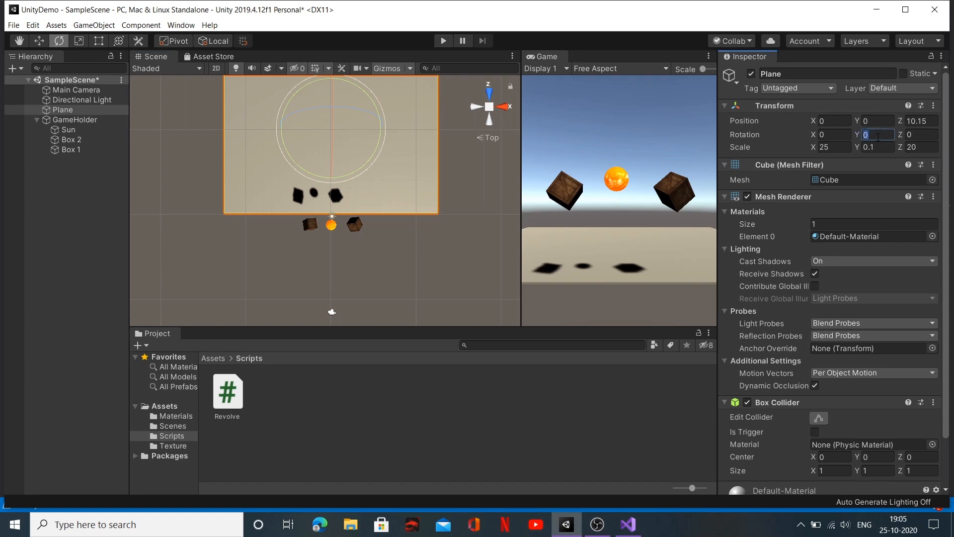
click(837, 134)
text(90)
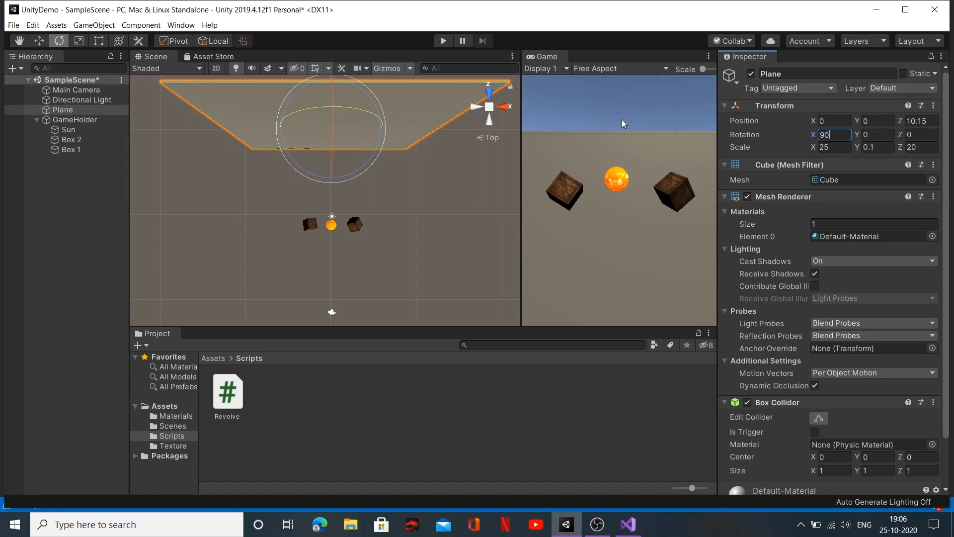
Step: Stretch the upright Plane to a Z scale of about 36.5 and dock the Game view as a tab beside the Scene view
click(78, 41)
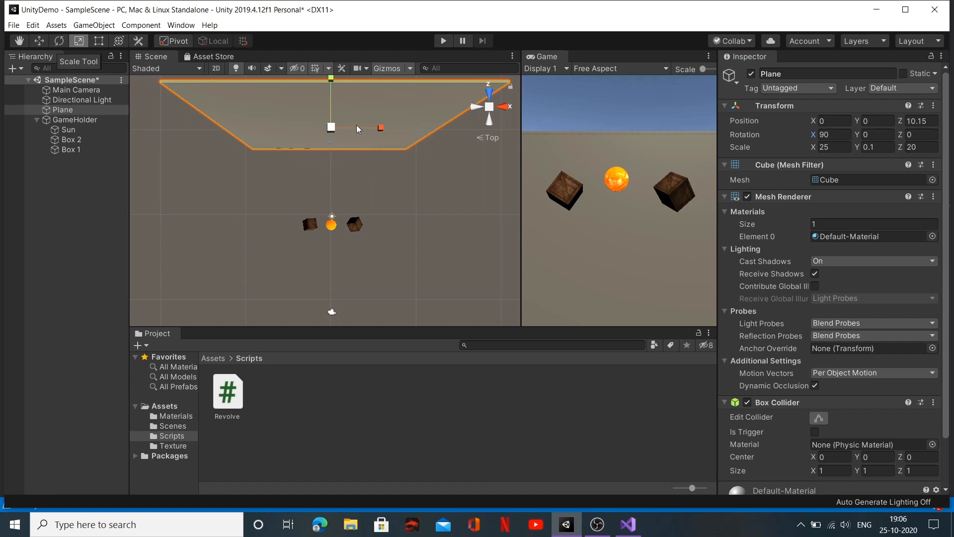
click(500, 113)
drag(412, 287, 412, 326)
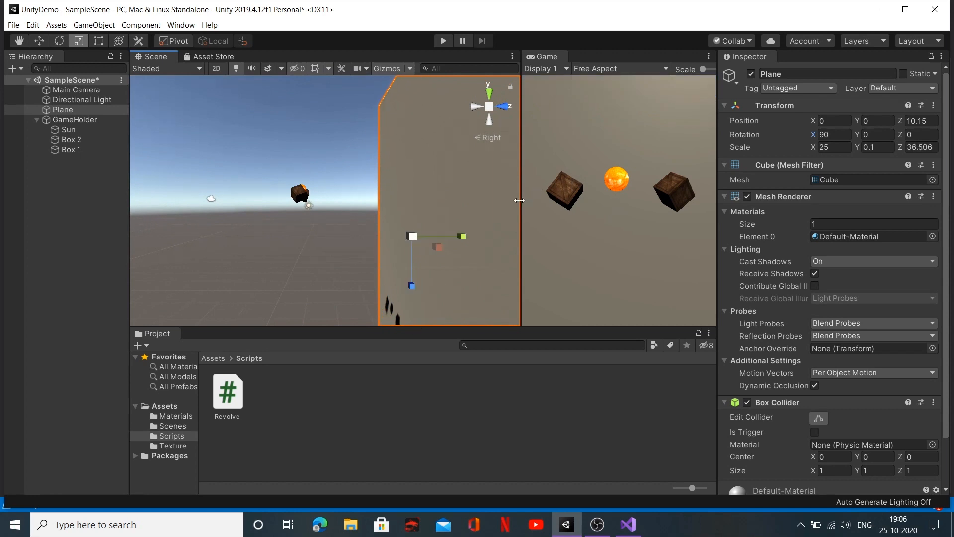
drag(554, 57, 248, 61)
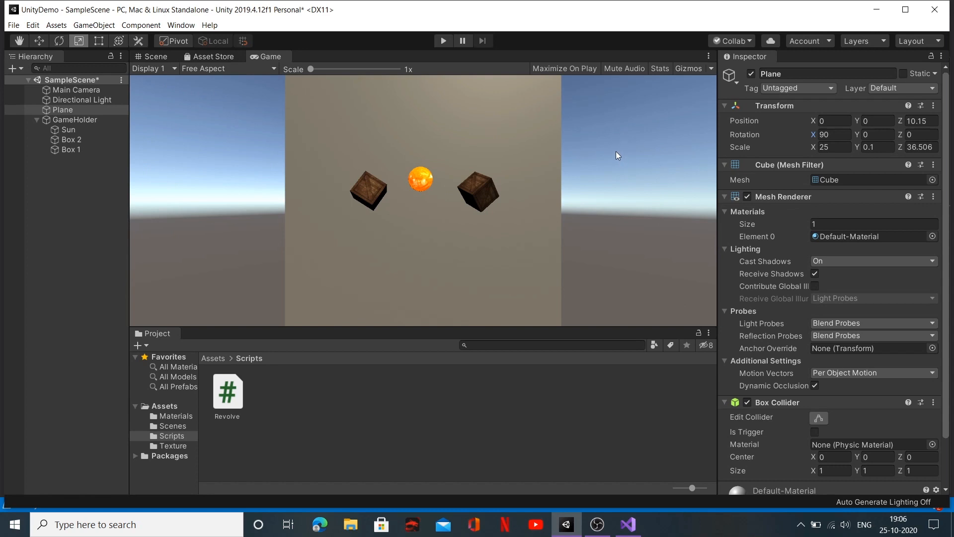
Step: Move the Main Camera to about Y 4.43 and Z -8.9, reduce its Field of View to 29 and check the Game view
click(74, 90)
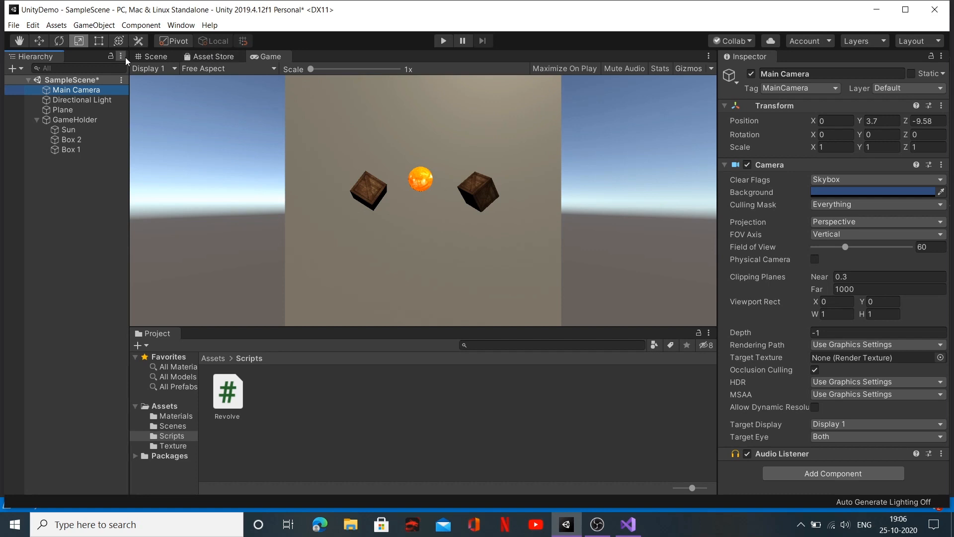
click(147, 57)
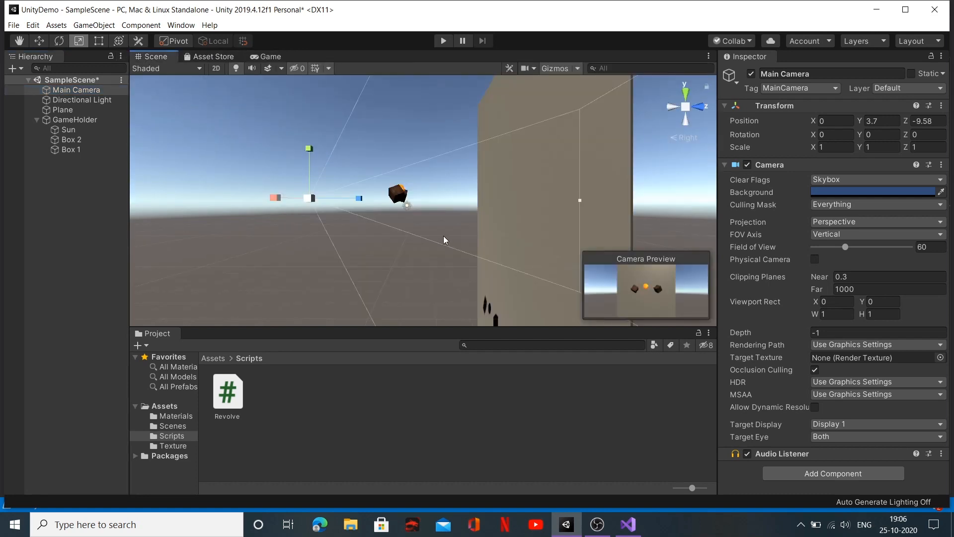
key(w)
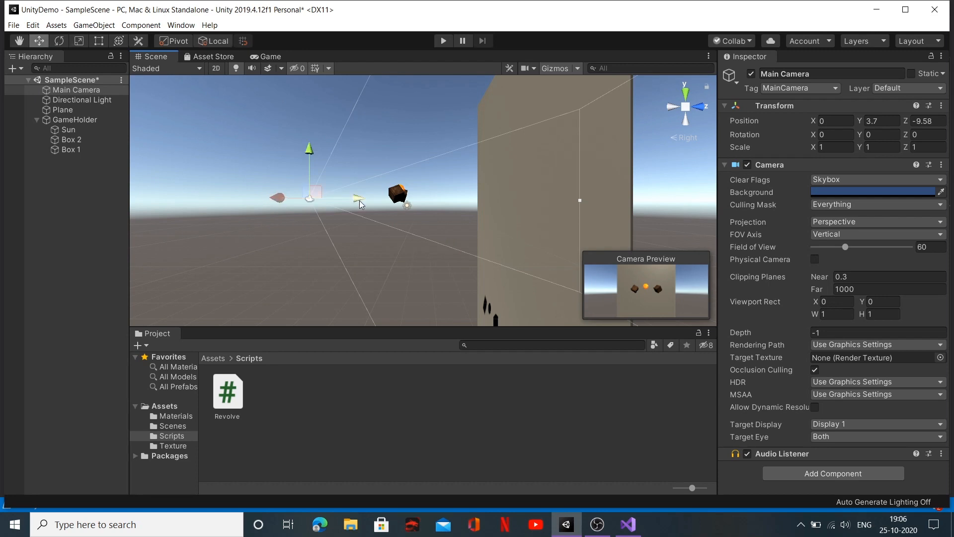
drag(355, 200, 388, 199)
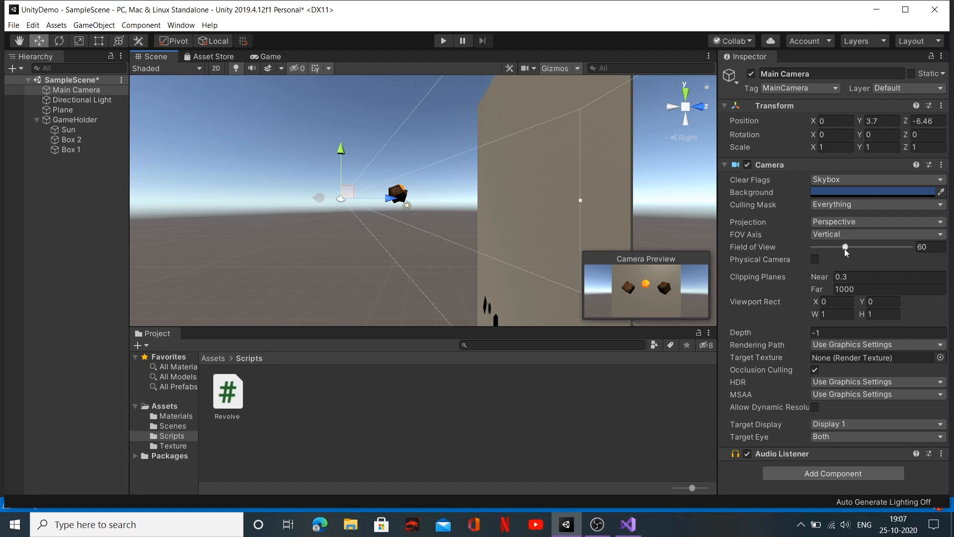
mouse_move(845, 247)
mouse_down()
mouse_move(851, 251)
mouse_move(831, 253)
mouse_up()
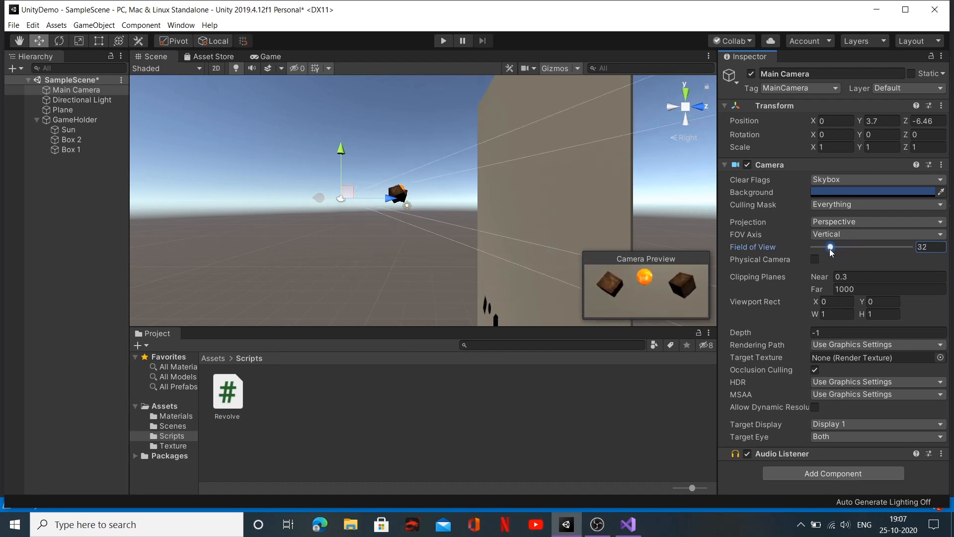
drag(389, 201, 375, 202)
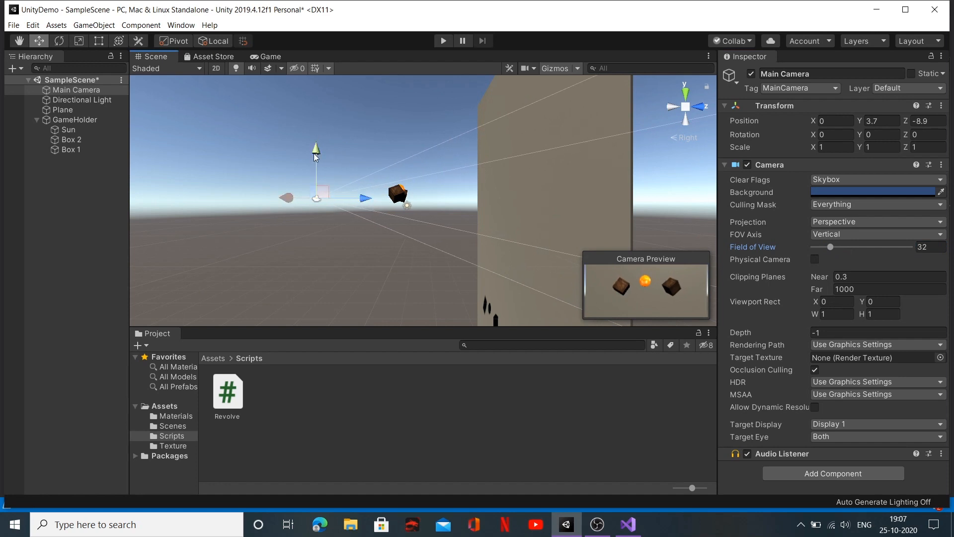
drag(315, 154, 315, 145)
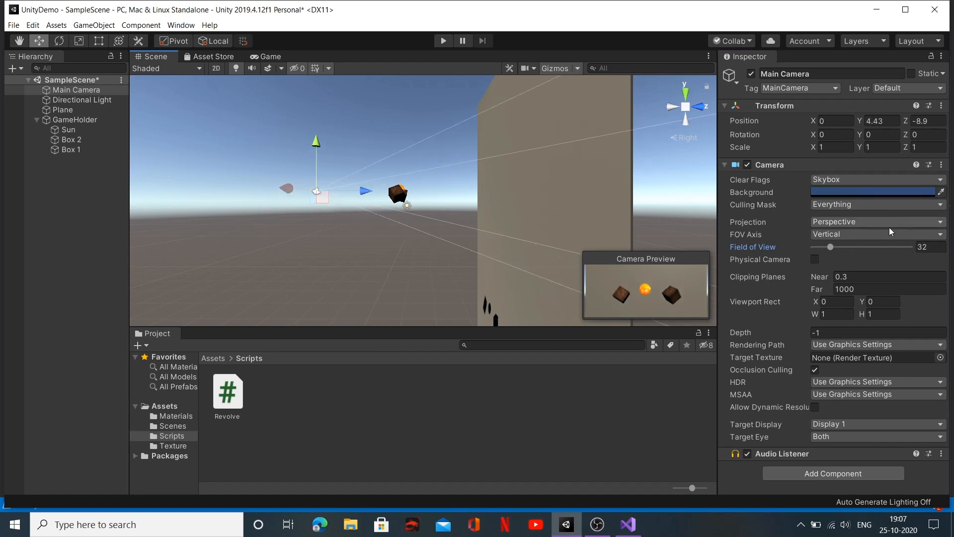
drag(830, 249, 828, 250)
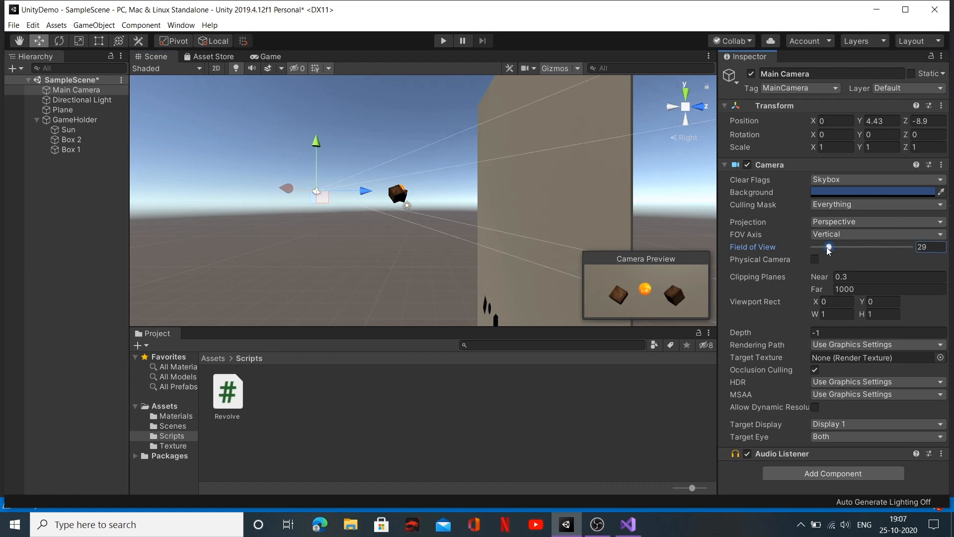
click(270, 56)
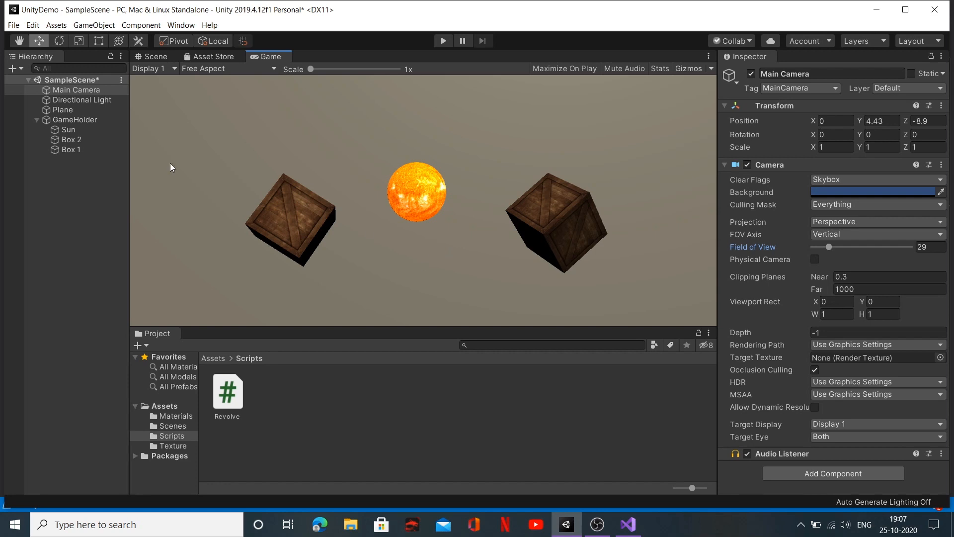
Step: Examine Box 2's component properties and the import settings of the Box text texture
click(79, 142)
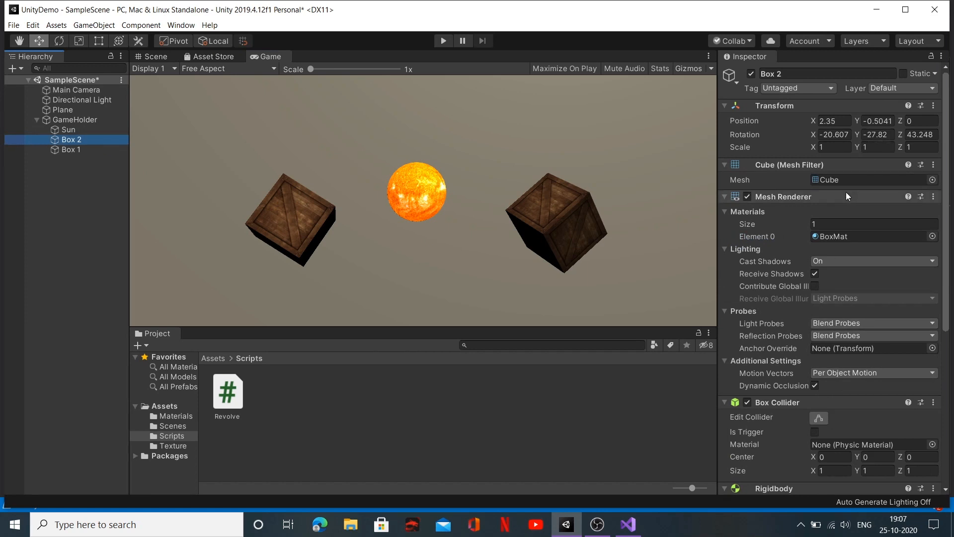
click(208, 358)
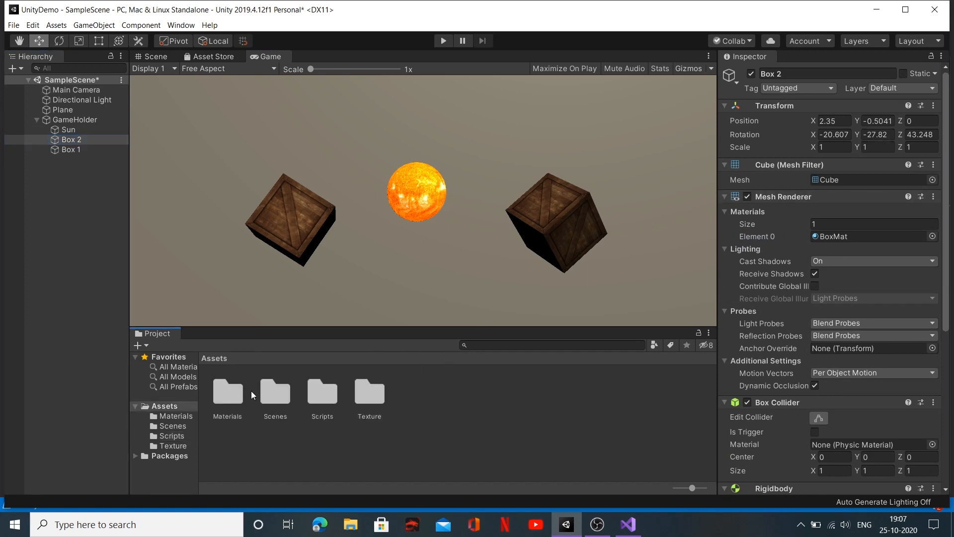
double_click(375, 394)
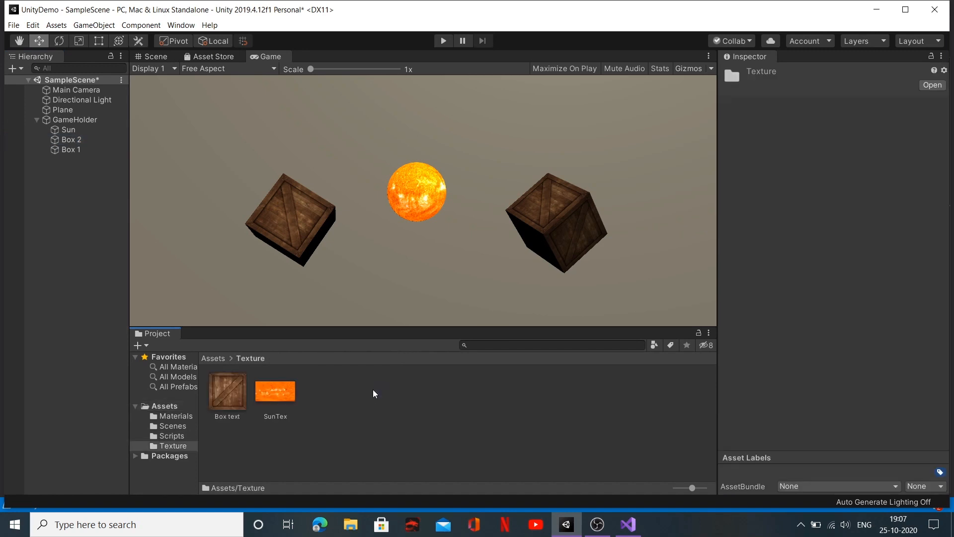
click(236, 396)
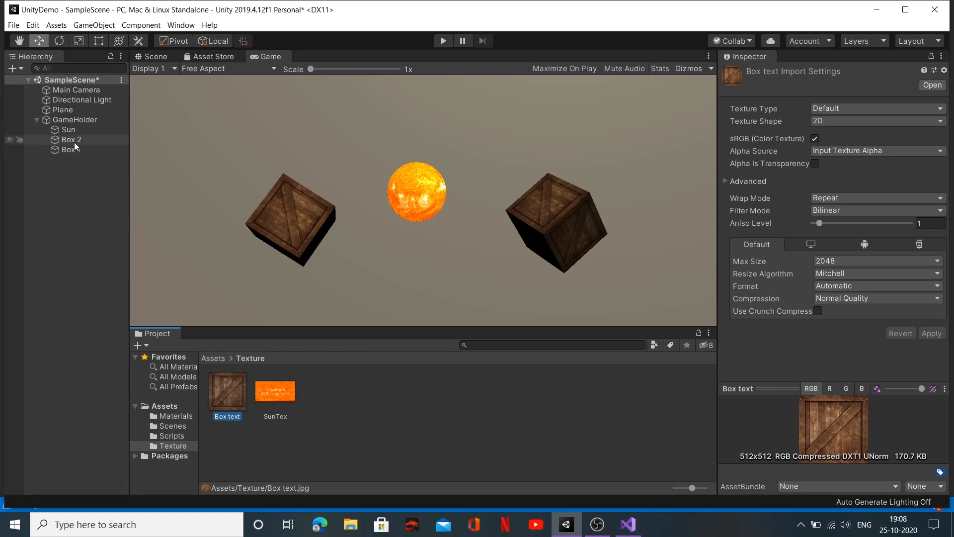
Step: Change the BoxMat material's shader to Legacy Shaders/Self-Illumin/Bumped Diffuse
click(174, 416)
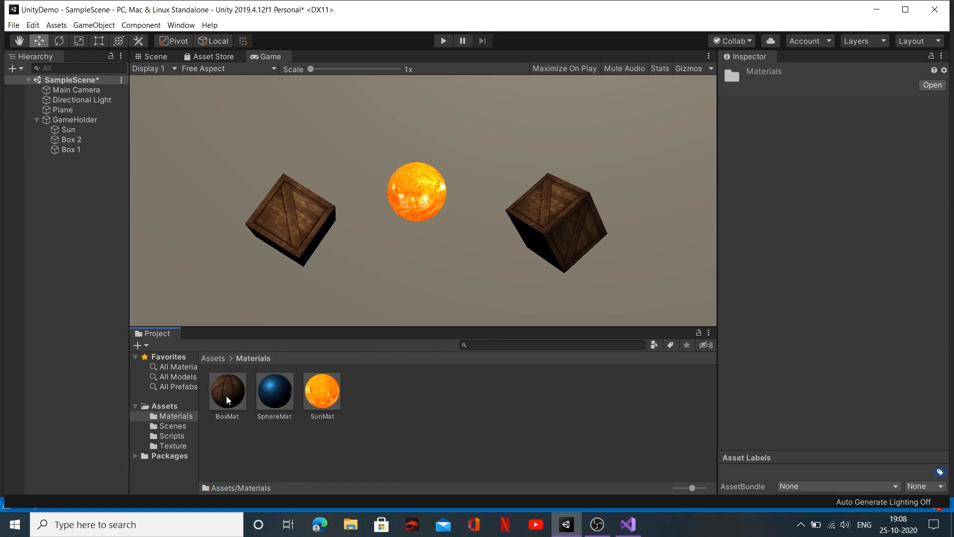
click(228, 397)
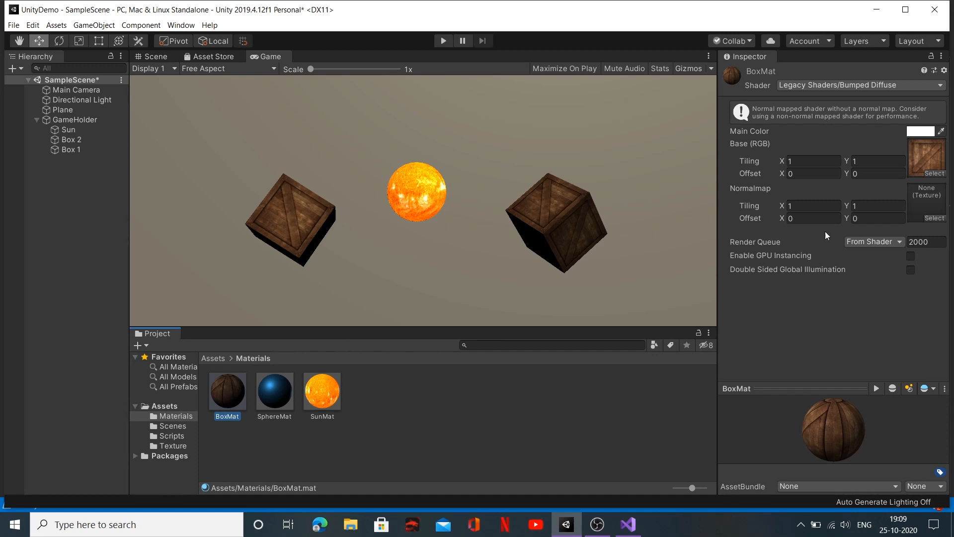
click(894, 85)
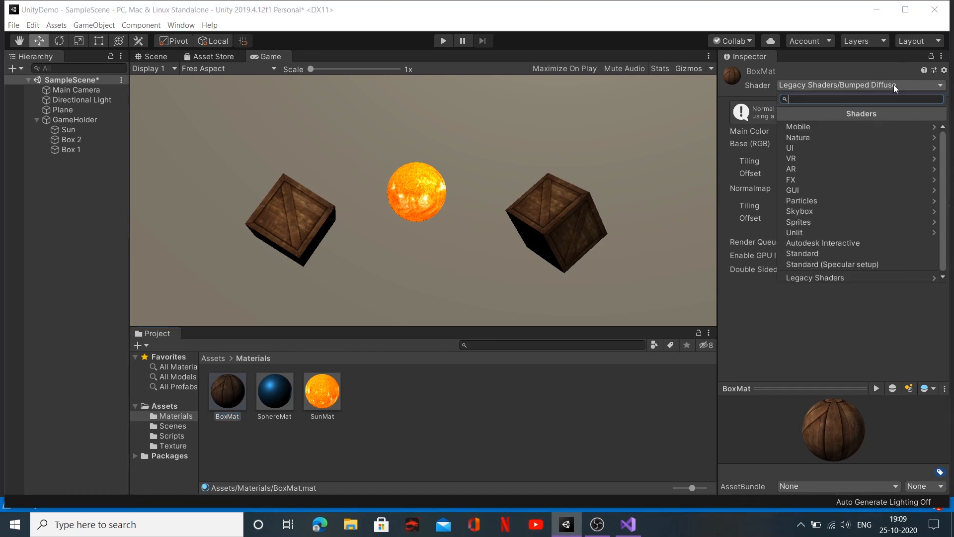
click(891, 274)
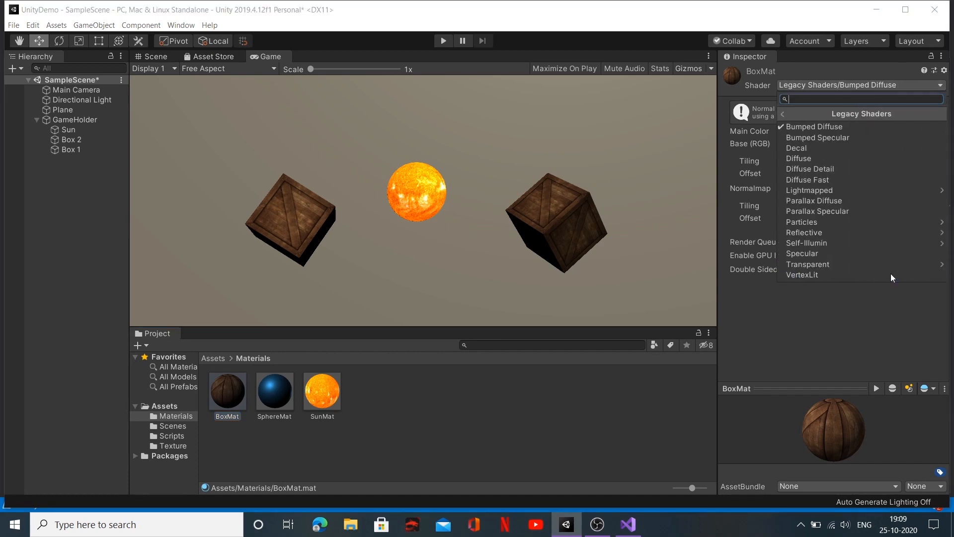
click(850, 243)
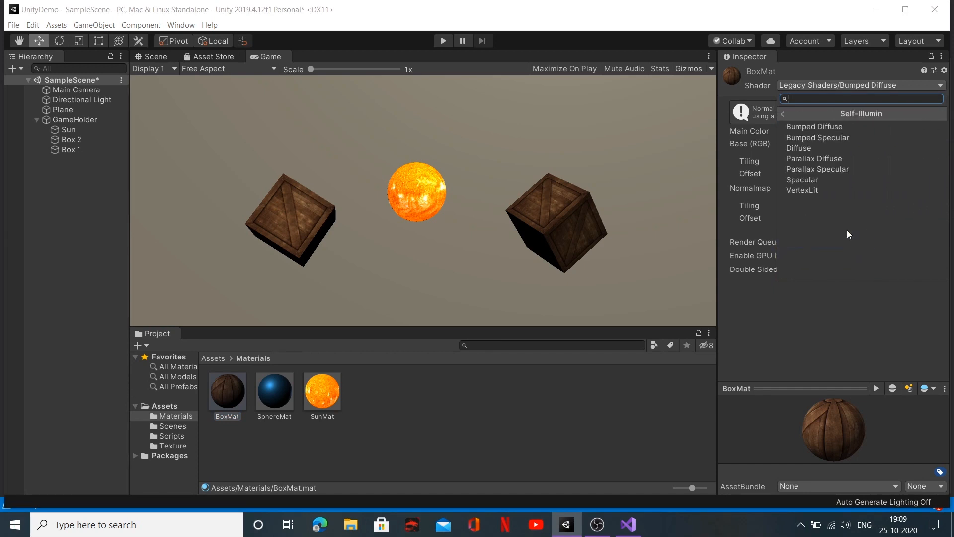
click(840, 127)
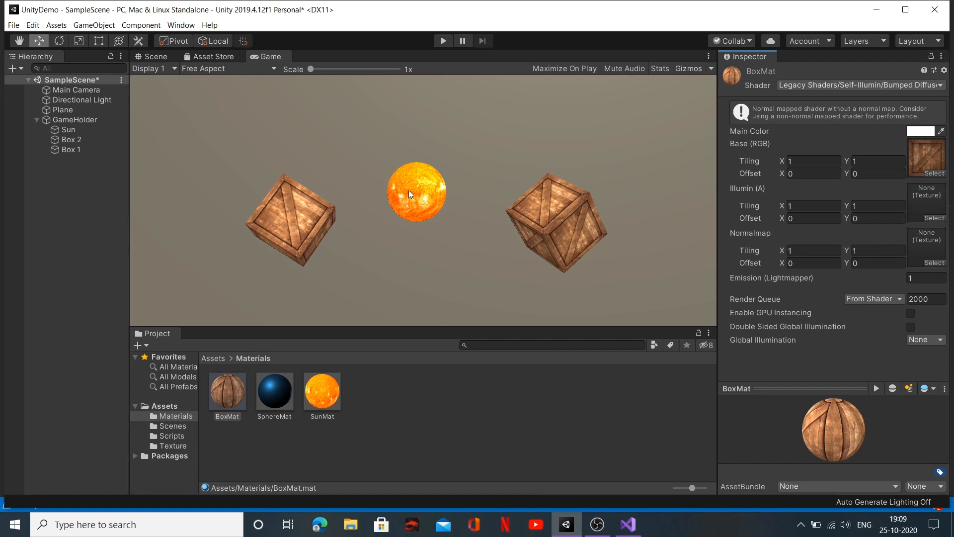
Step: Return to the Scene view and open the project's Texture folder
click(154, 56)
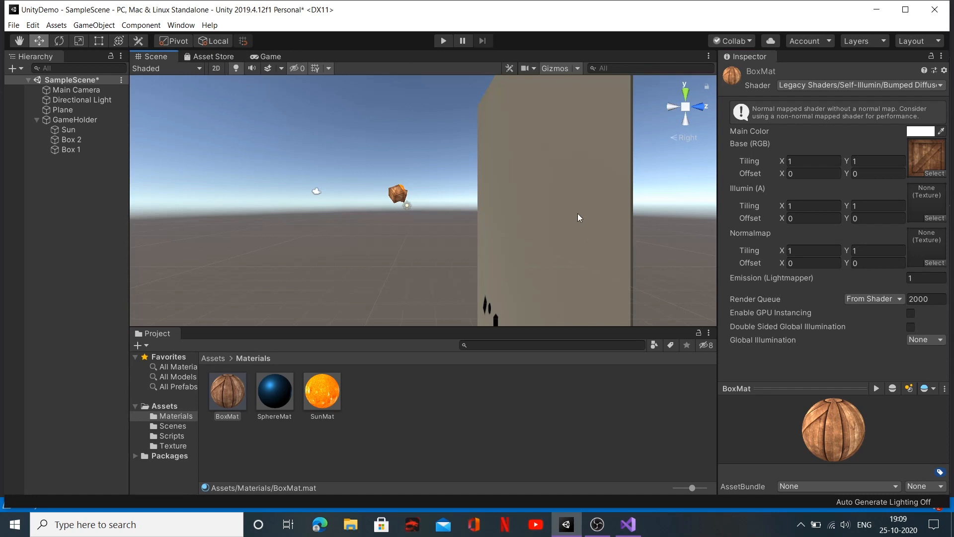
click(217, 359)
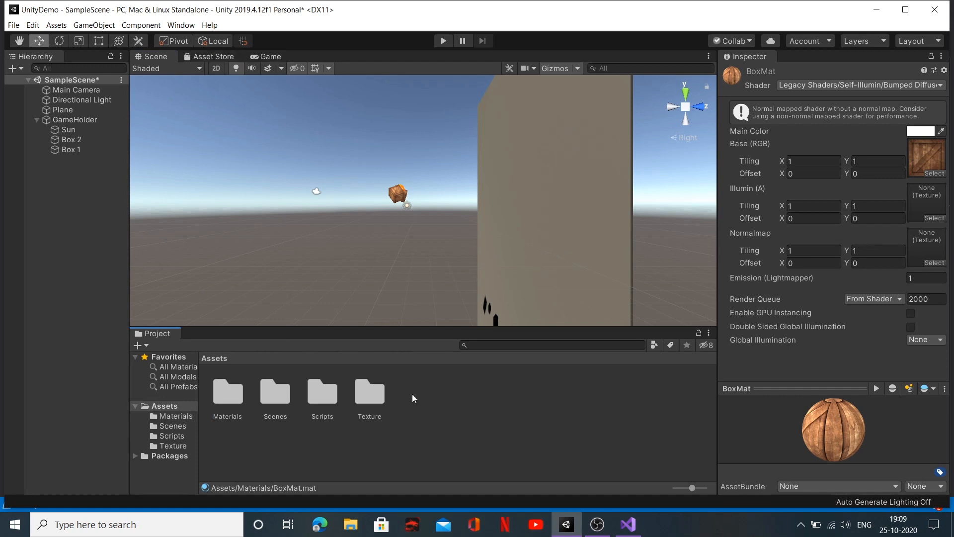
double_click(377, 393)
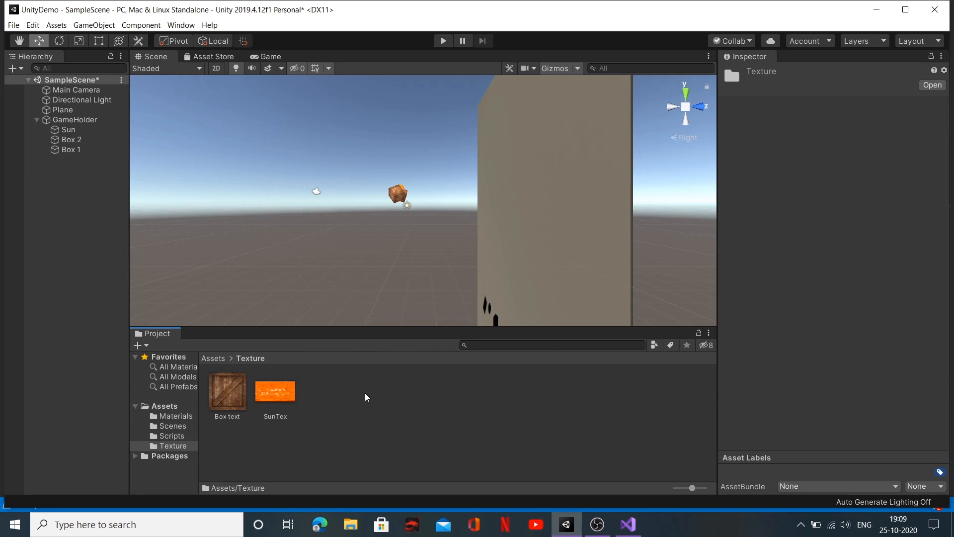
right_click(322, 399)
click(594, 437)
Step: Switch to Microsoft Edge and search the web for "night sky texture"
click(321, 526)
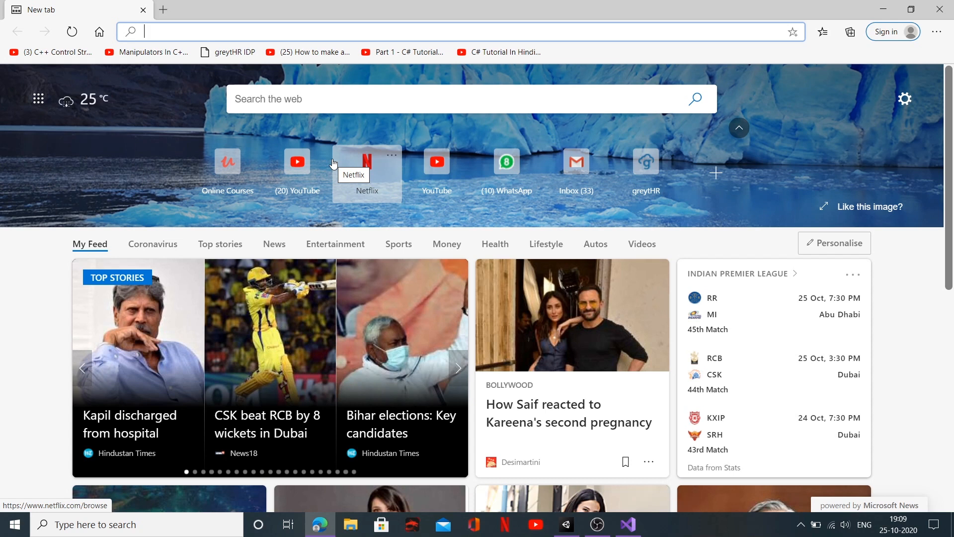
text(Night sky texture)
key(Return)
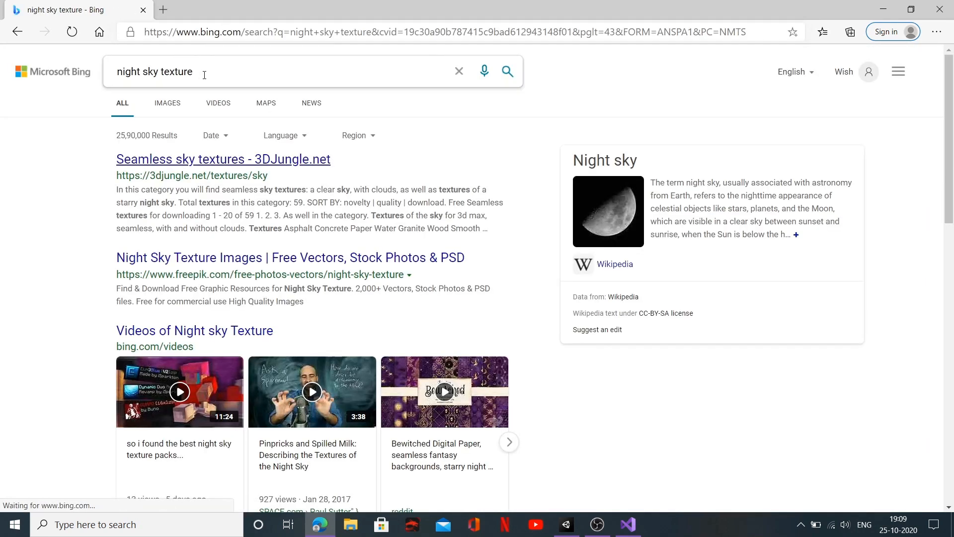
Step: Show the image results for the night sky texture search and filter them to the Extra large size
click(168, 103)
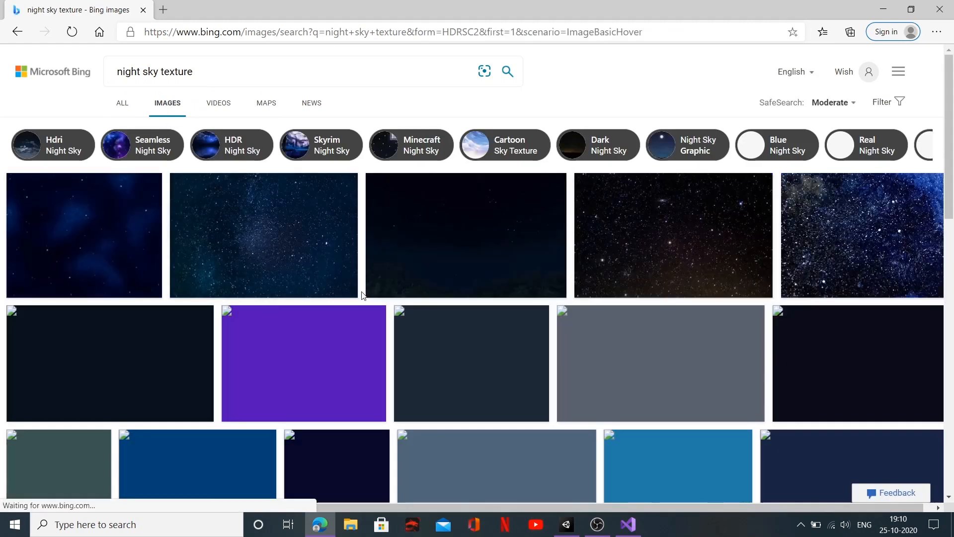
scroll(362, 291, down, 1)
scroll(361, 293, down, 1)
scroll(361, 288, up, 3)
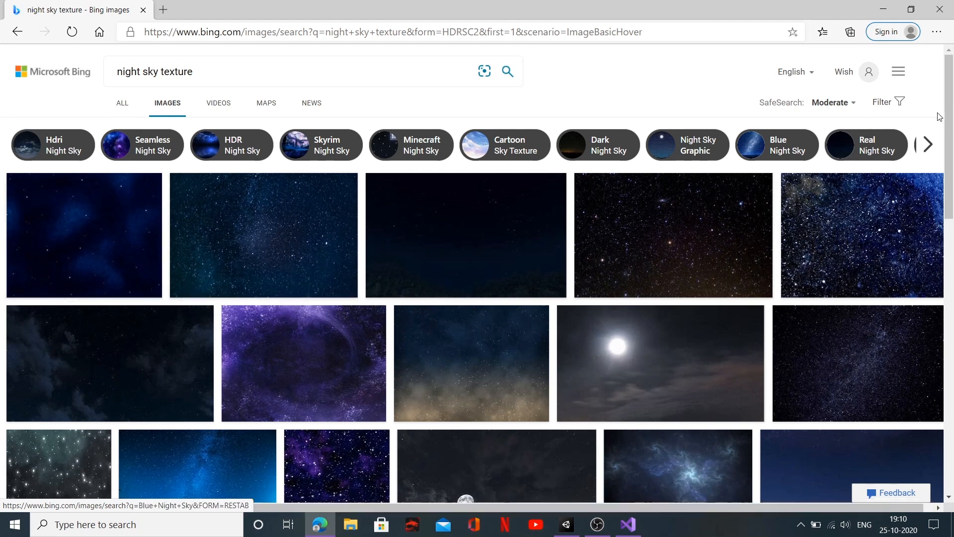
click(885, 101)
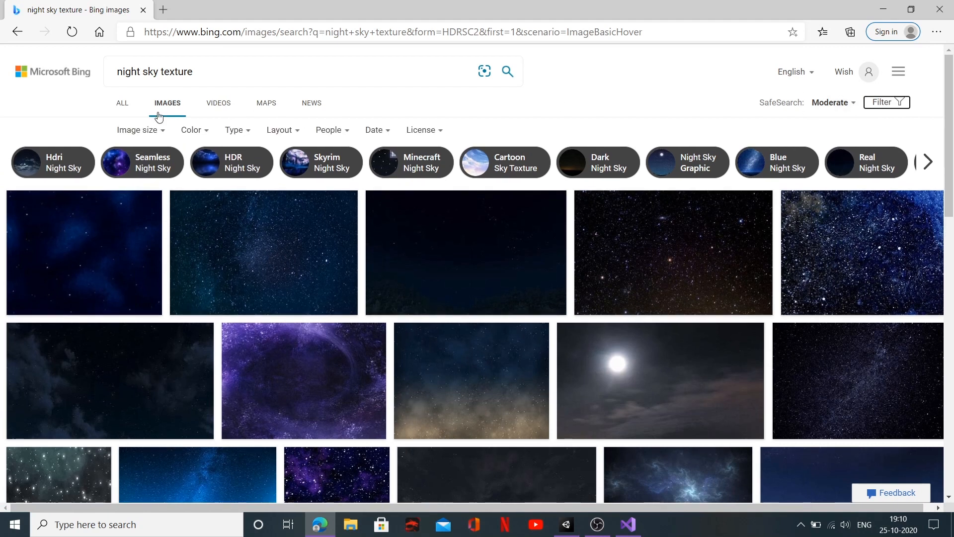
click(153, 129)
click(152, 231)
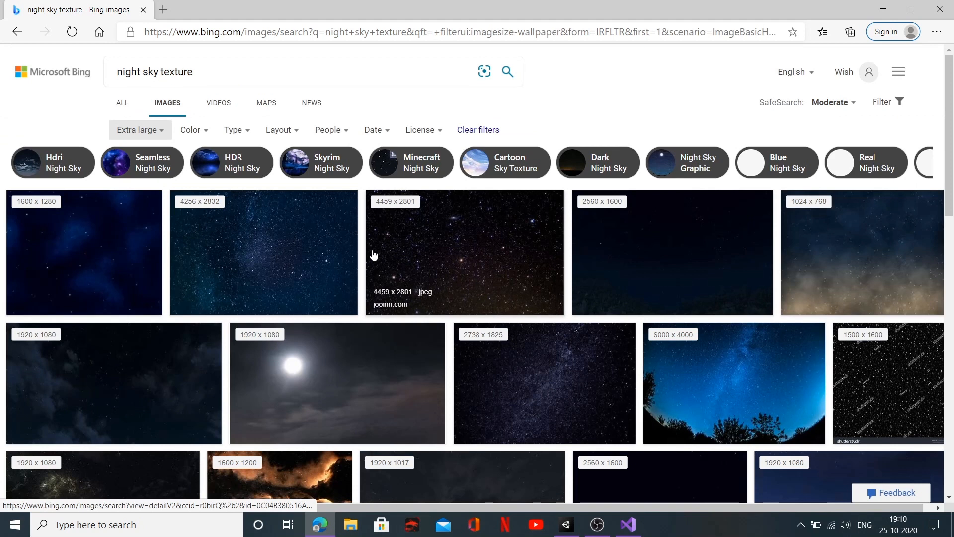
Step: Browse the extra-large image results for a suitable starry sky texture
scroll(374, 255, down, 10)
scroll(517, 197, down, 3)
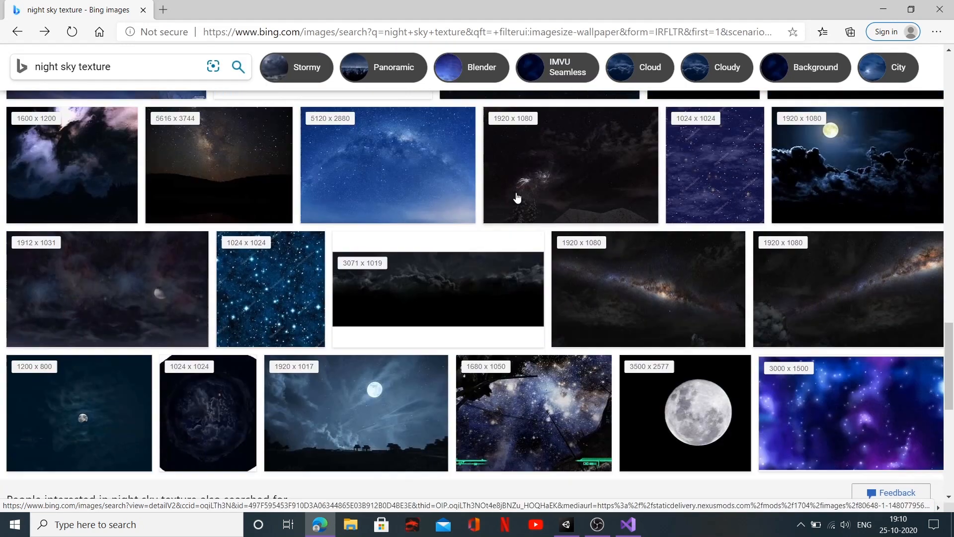
scroll(447, 244, down, 3)
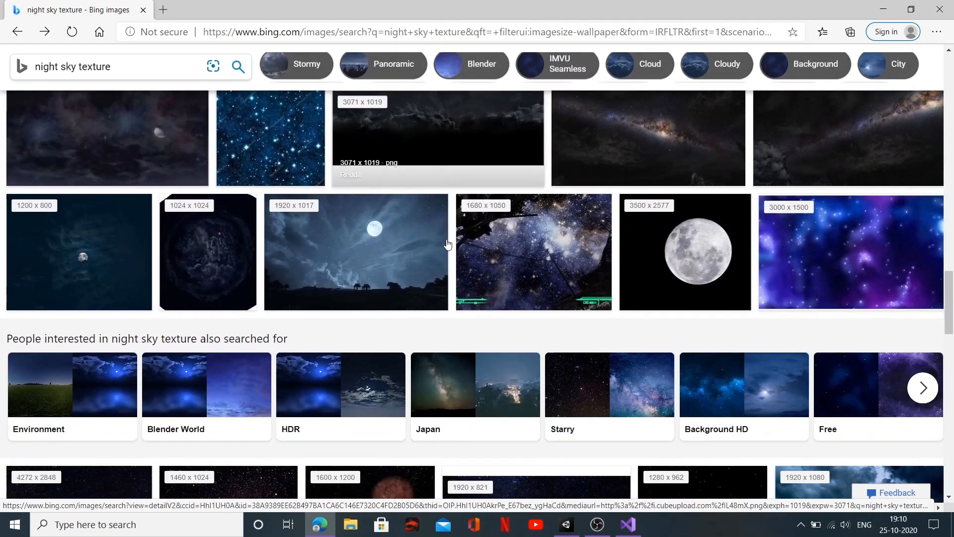
scroll(447, 244, down, 4)
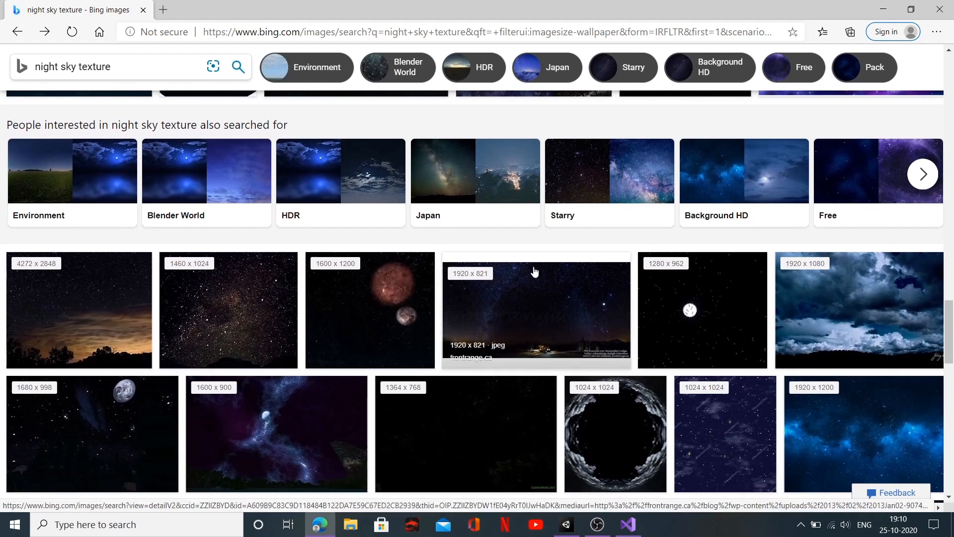
scroll(531, 268, down, 4)
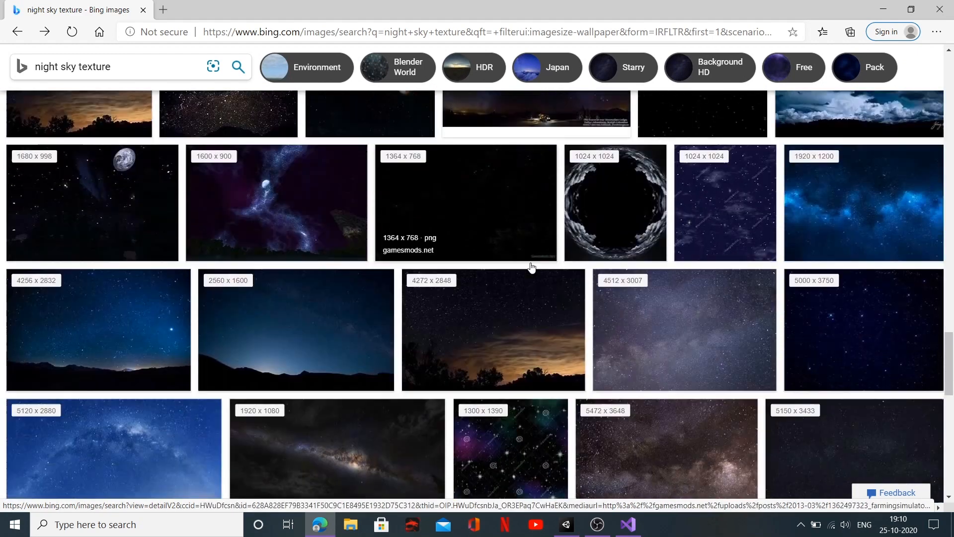
scroll(532, 267, down, 2)
scroll(532, 268, up, 8)
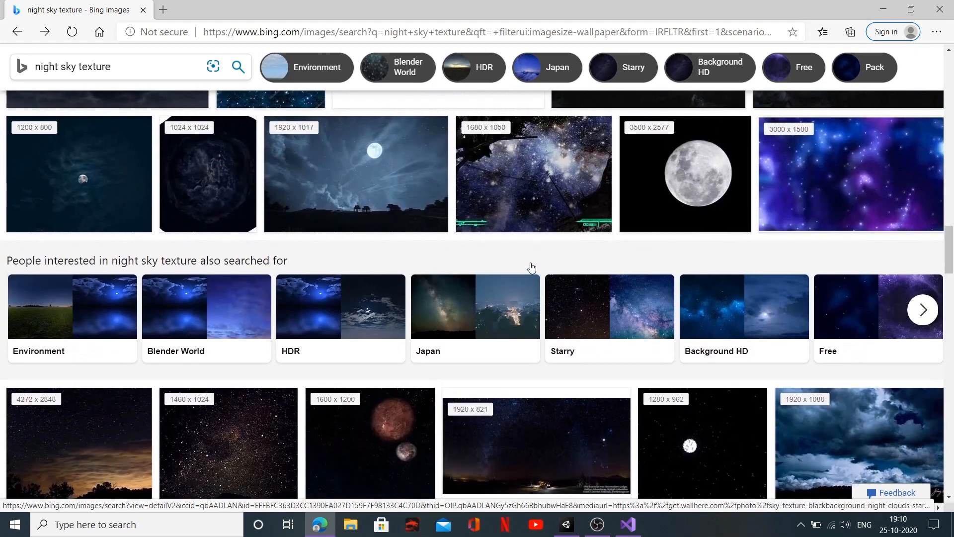
scroll(531, 267, up, 15)
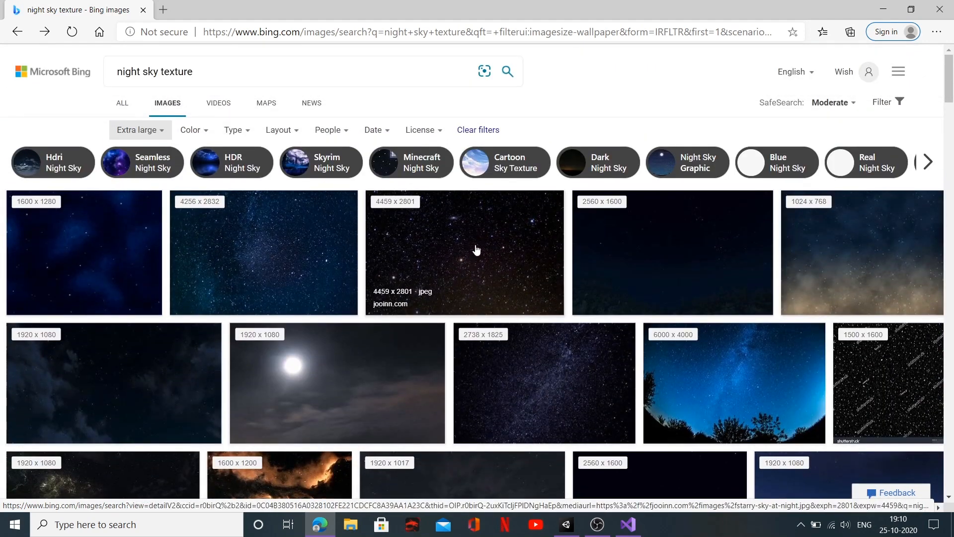
click(250, 242)
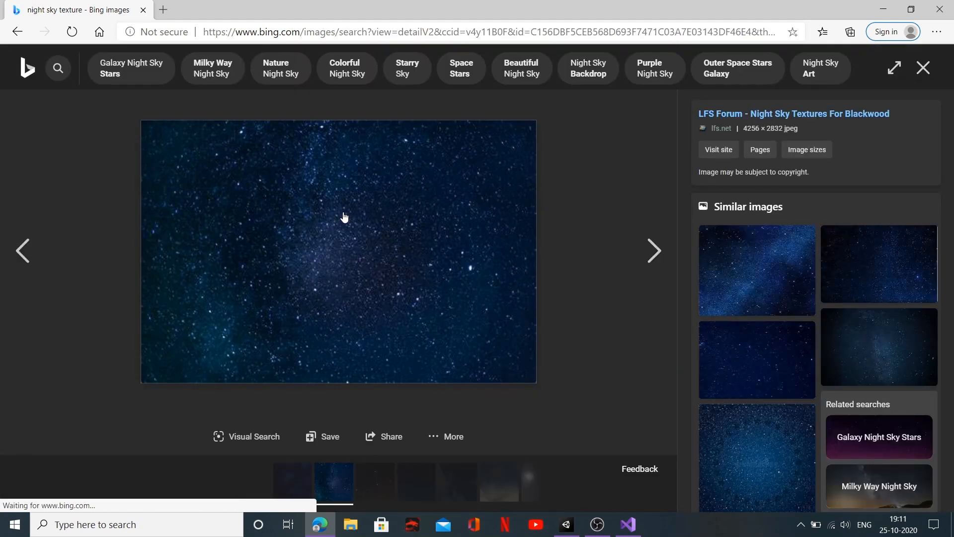
right_click(344, 217)
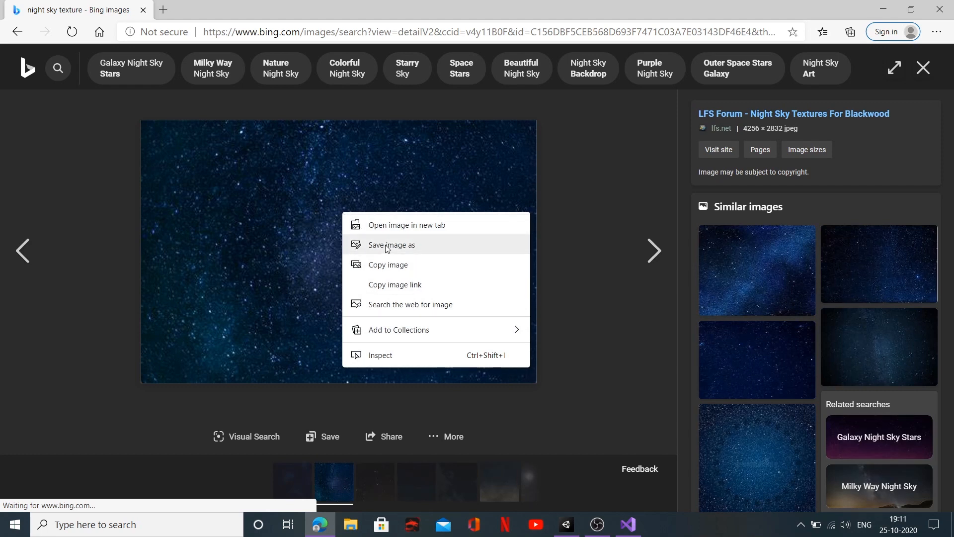
click(763, 340)
click(774, 271)
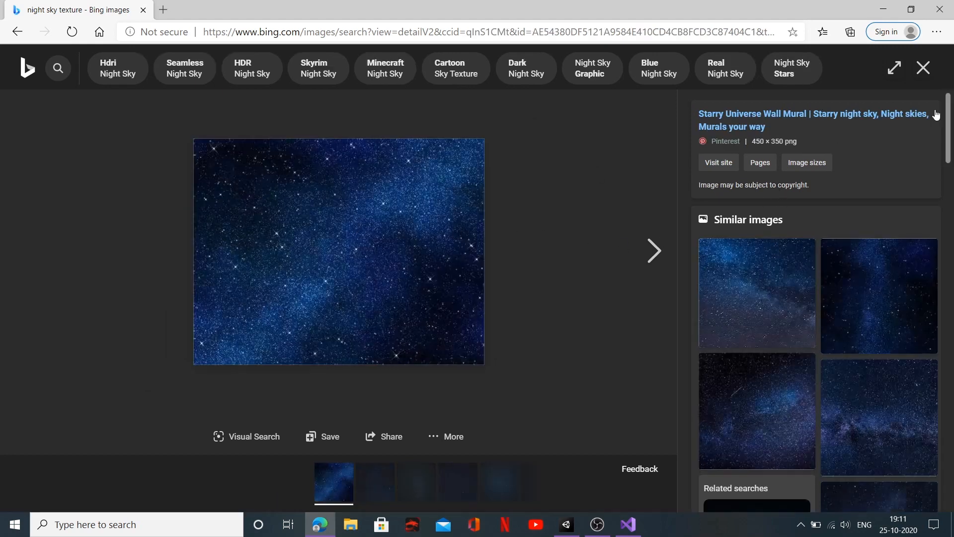
click(923, 68)
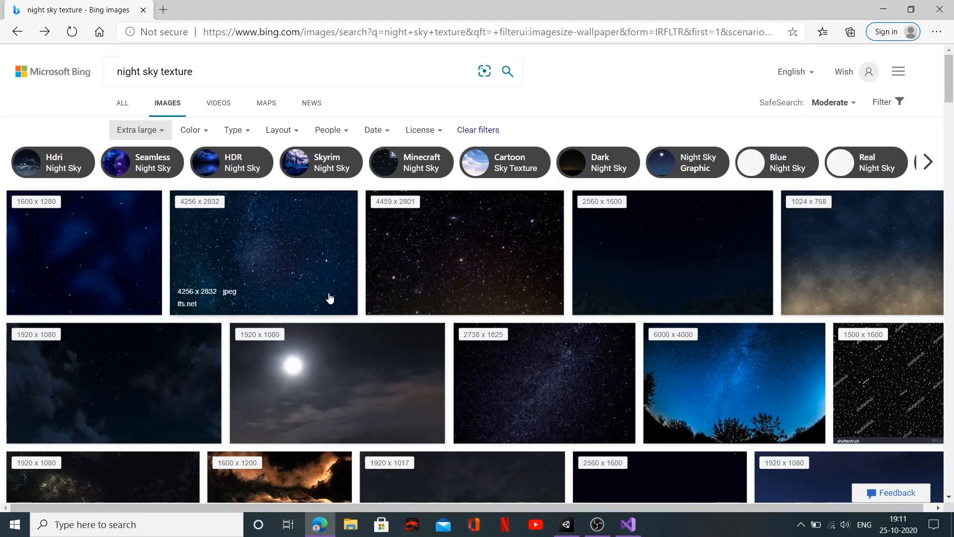
Step: Open the 4459 x 2801 starry sky image from jooinn.com and save it as starry-sky-at-night in the D: drive's Images folder
click(464, 263)
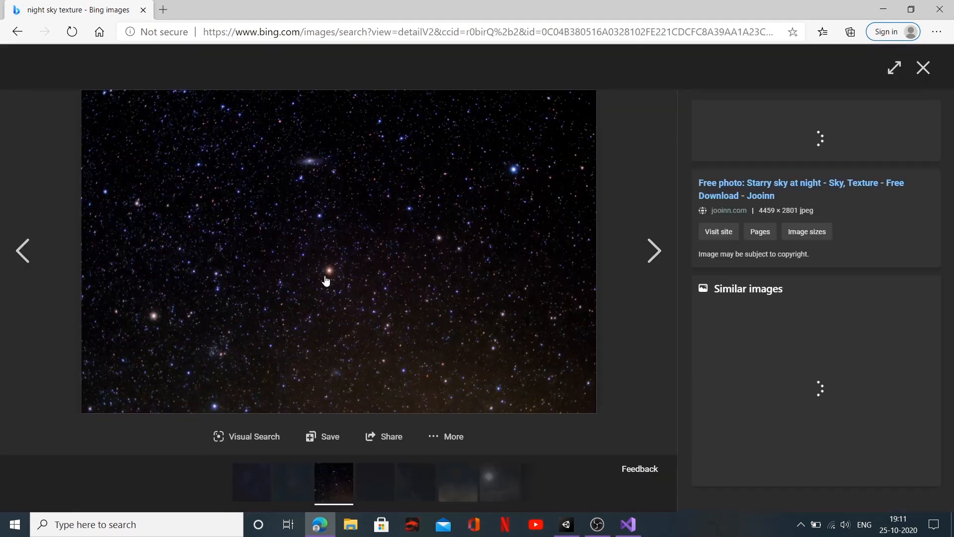
right_click(307, 210)
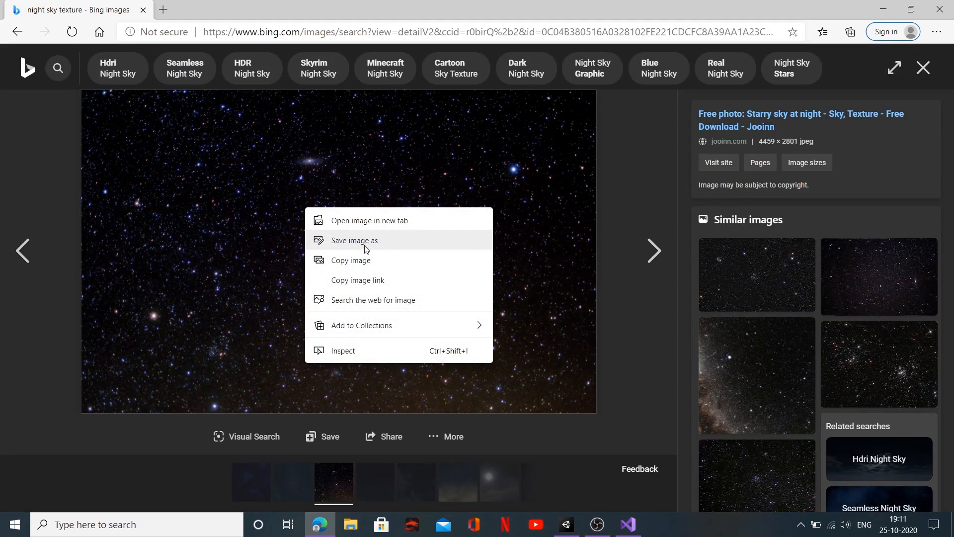
click(365, 246)
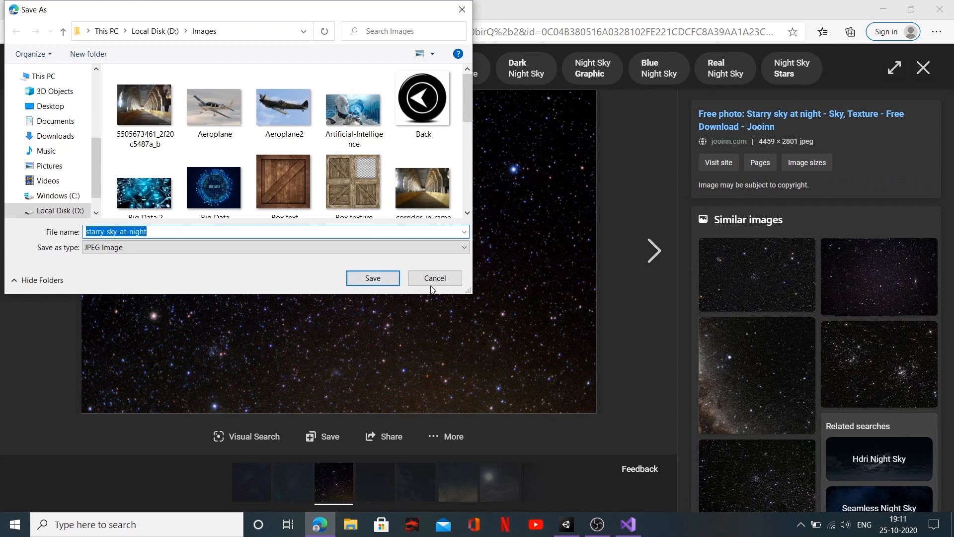
click(380, 279)
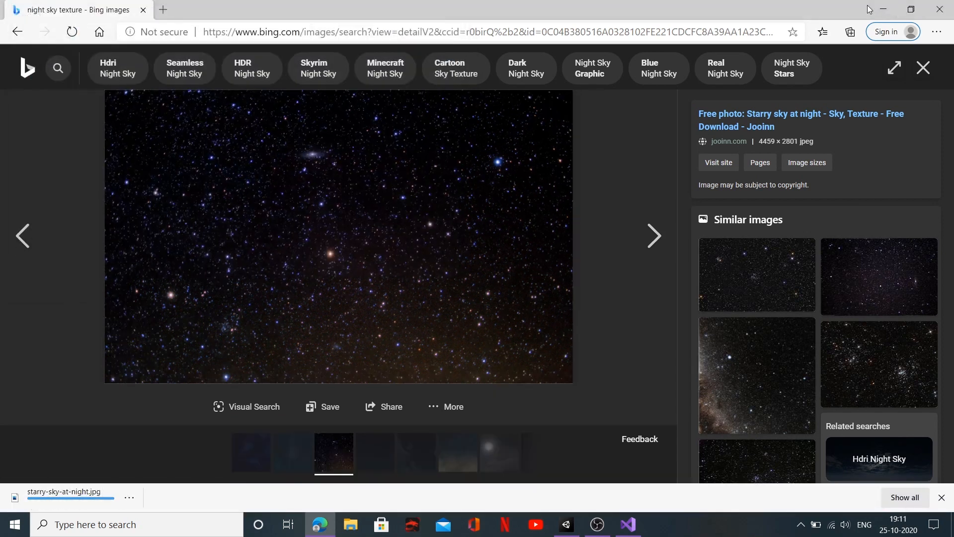
Step: Switch to Unity and import the starry-sky-at-night image into the project's Texture folder
click(888, 7)
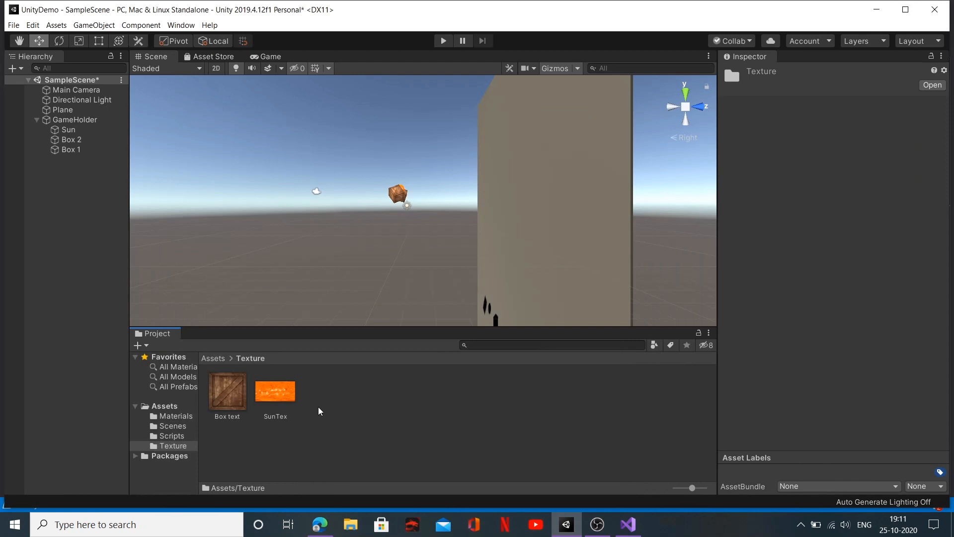
right_click(318, 407)
click(399, 247)
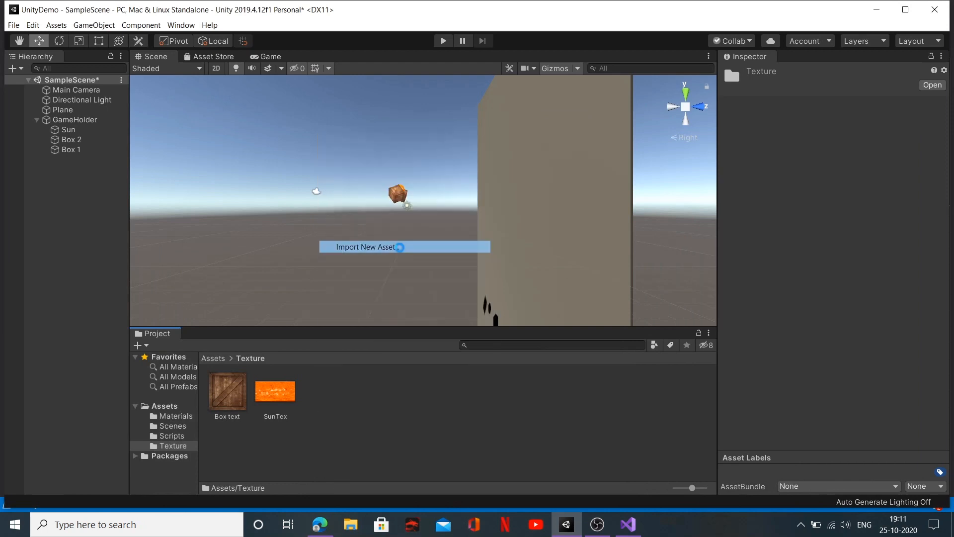
scroll(187, 178, down, 10)
scroll(186, 177, up, 3)
scroll(186, 177, up, 3)
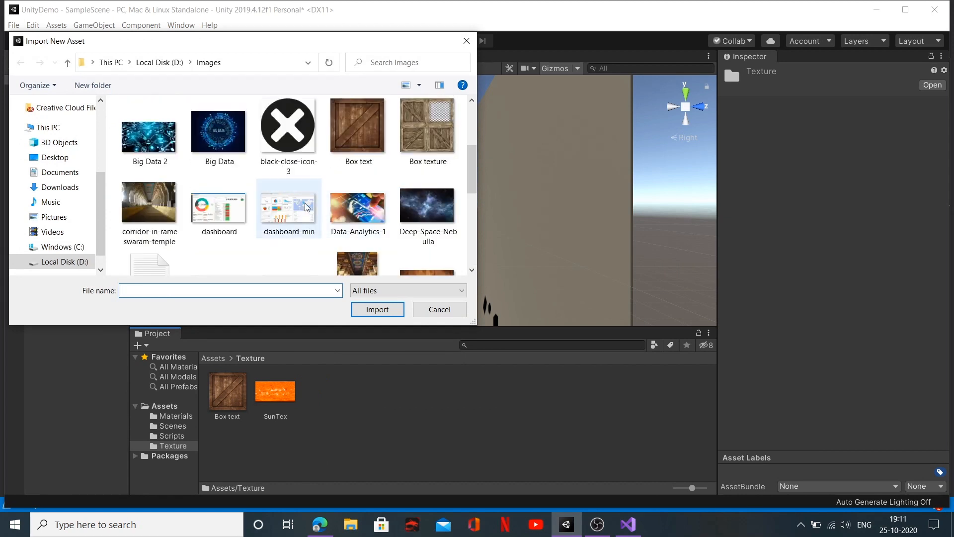
scroll(304, 207, up, 3)
scroll(301, 208, down, 9)
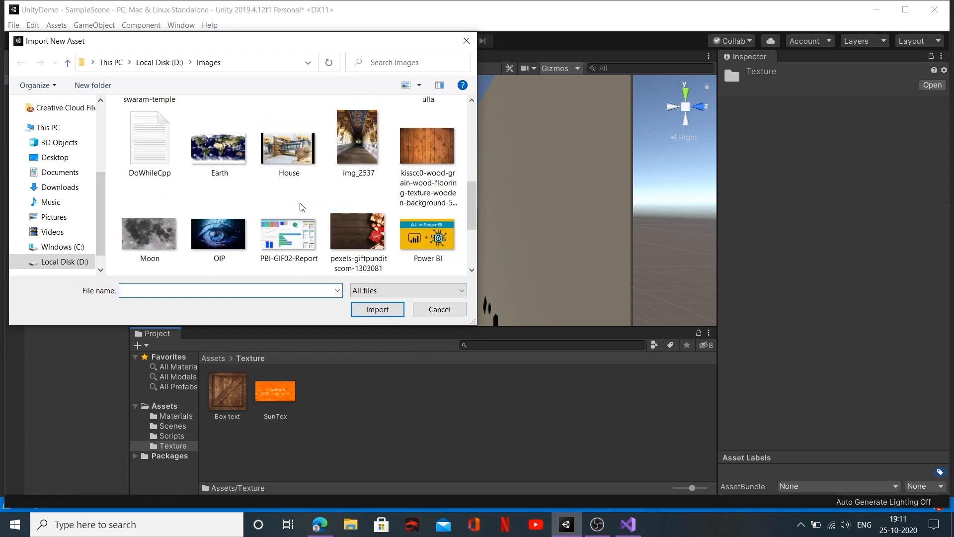
click(225, 160)
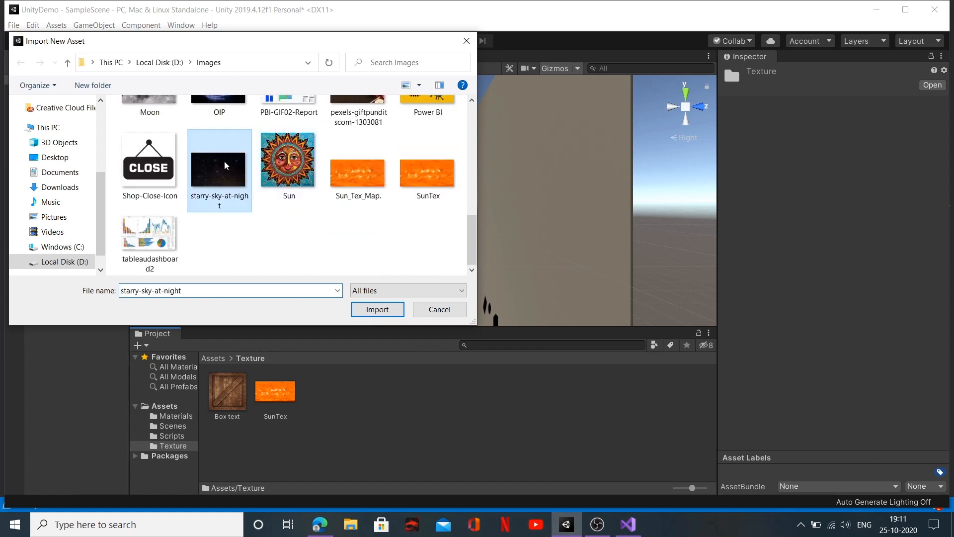
click(389, 310)
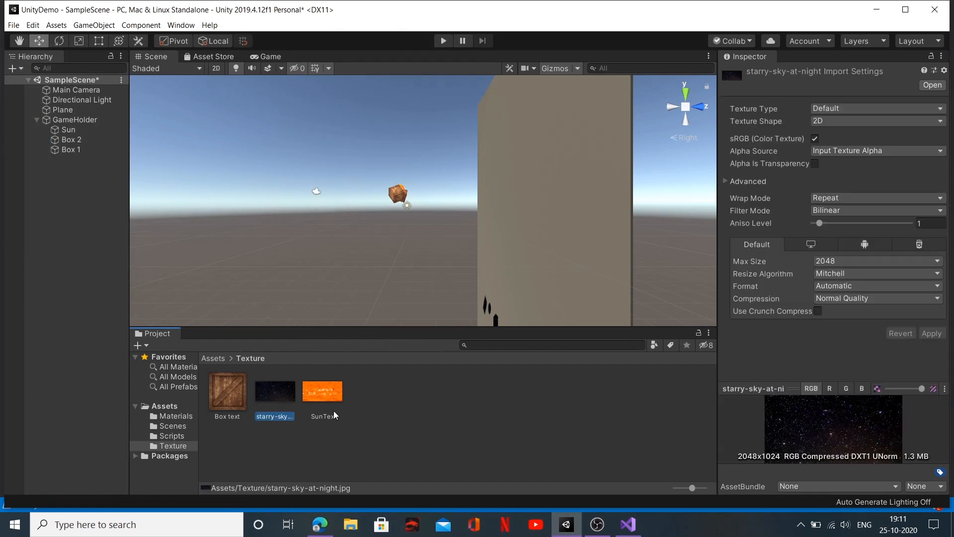
Step: Create a new material named NightSky in the project's Materials folder
click(208, 358)
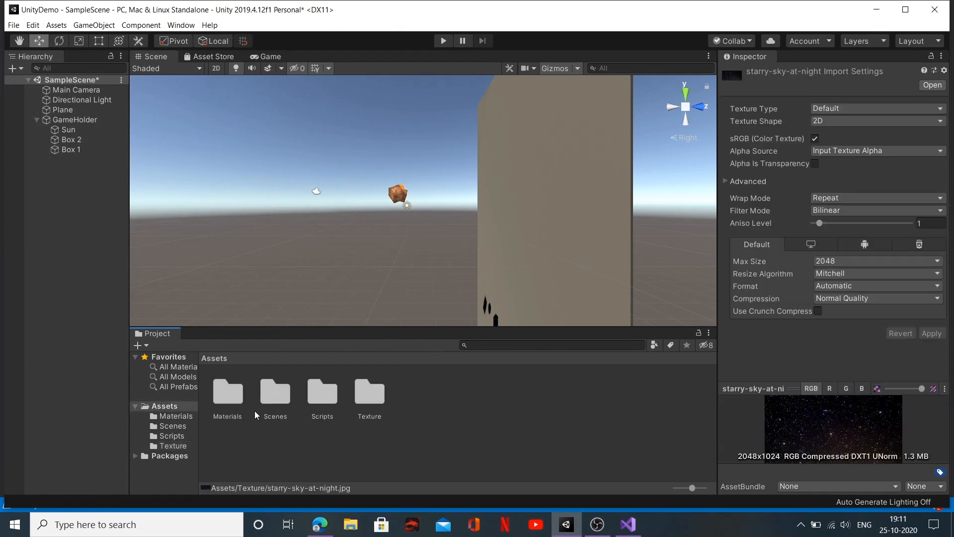
double_click(229, 401)
right_click(363, 396)
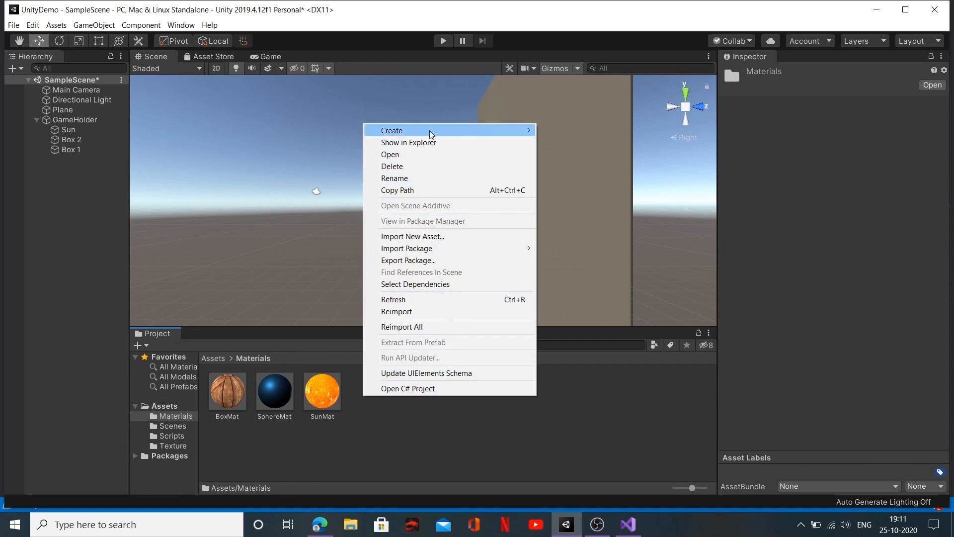
mouse_move(434, 132)
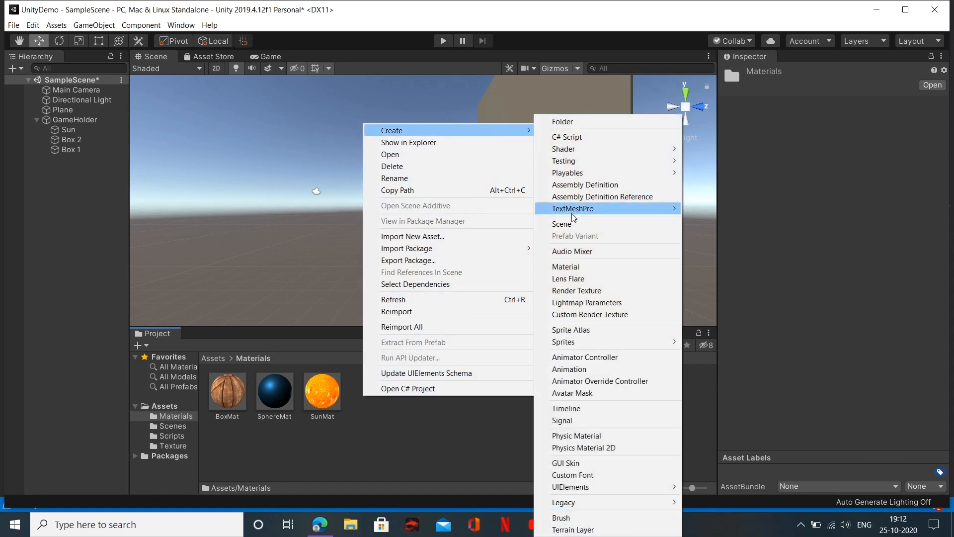
click(589, 266)
text(Night)
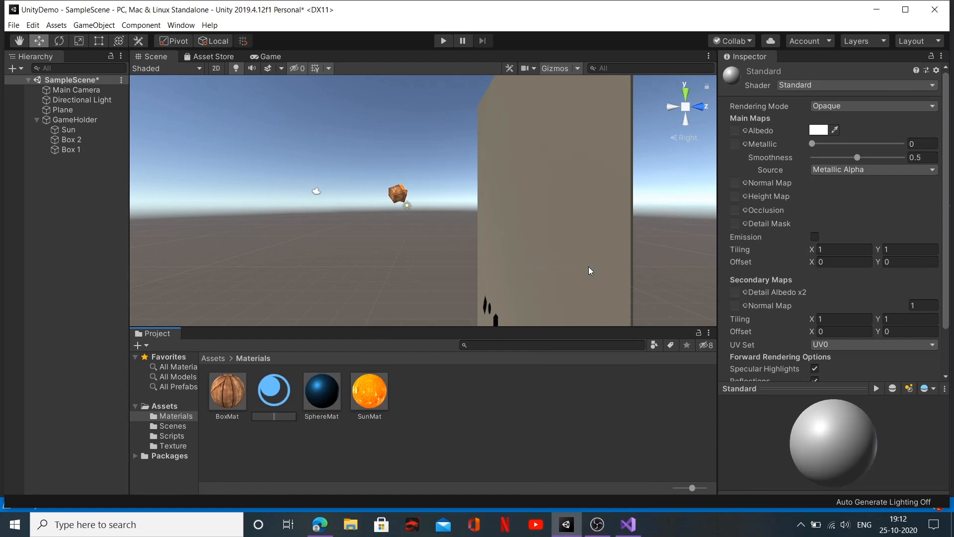
text(Sky)
key(Return)
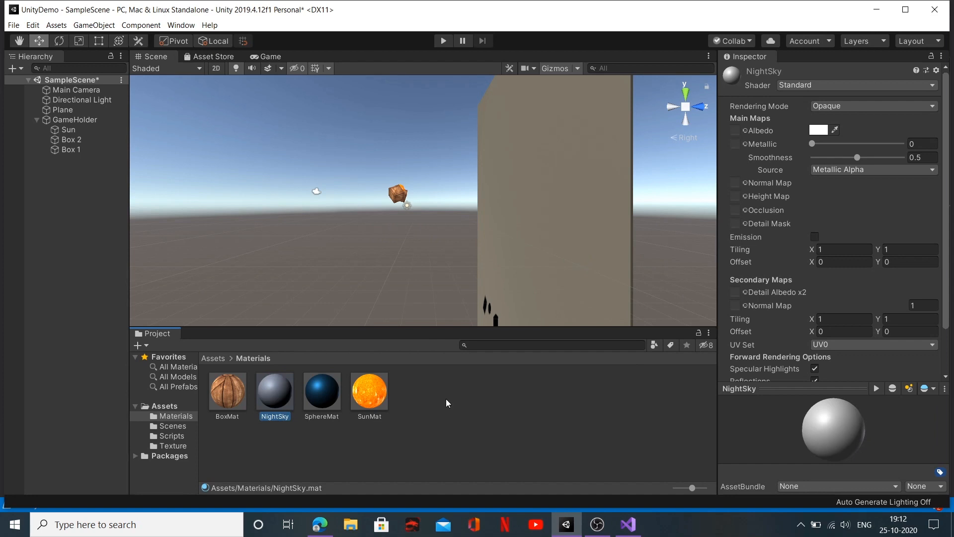
Step: Lock the Inspector on the NightSky material and assign the starry-sky-at-night texture as its Albedo map
click(931, 56)
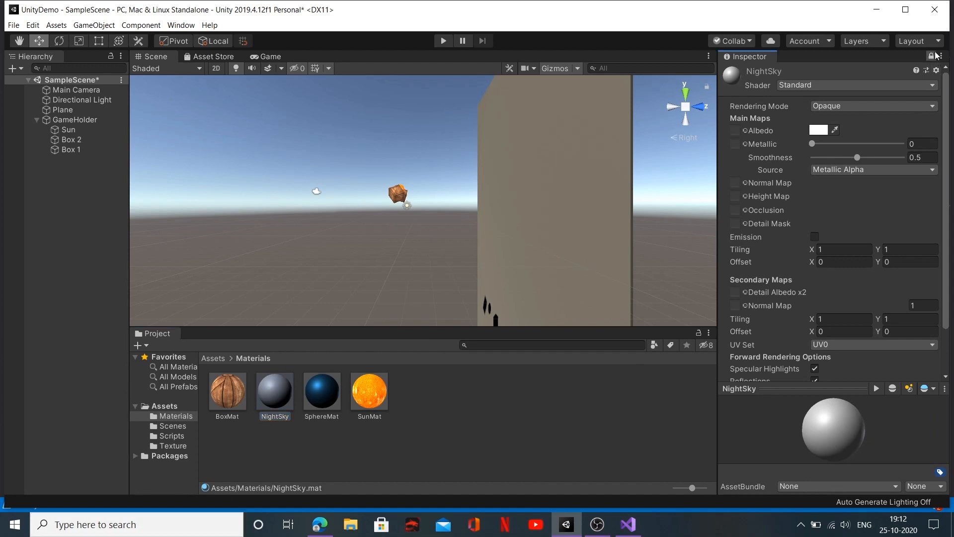
click(212, 359)
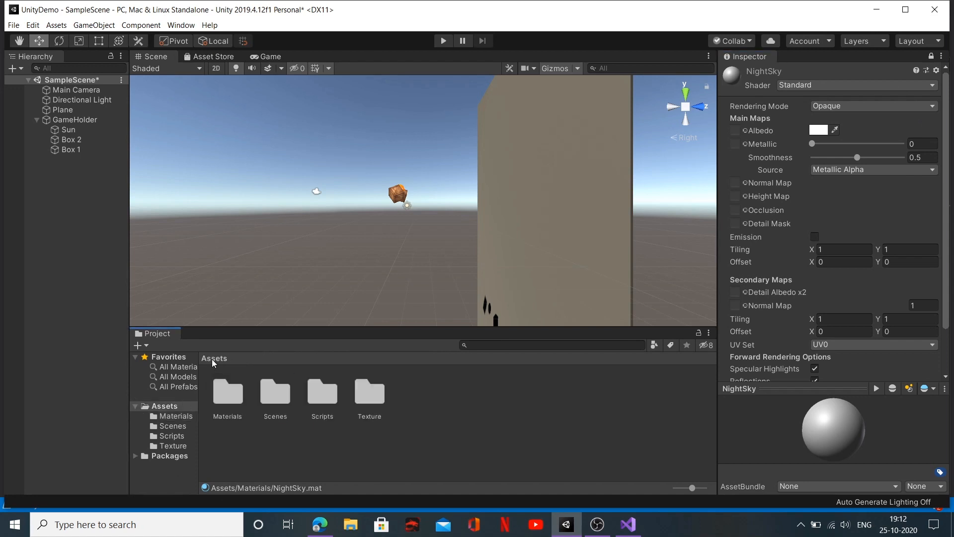
double_click(369, 393)
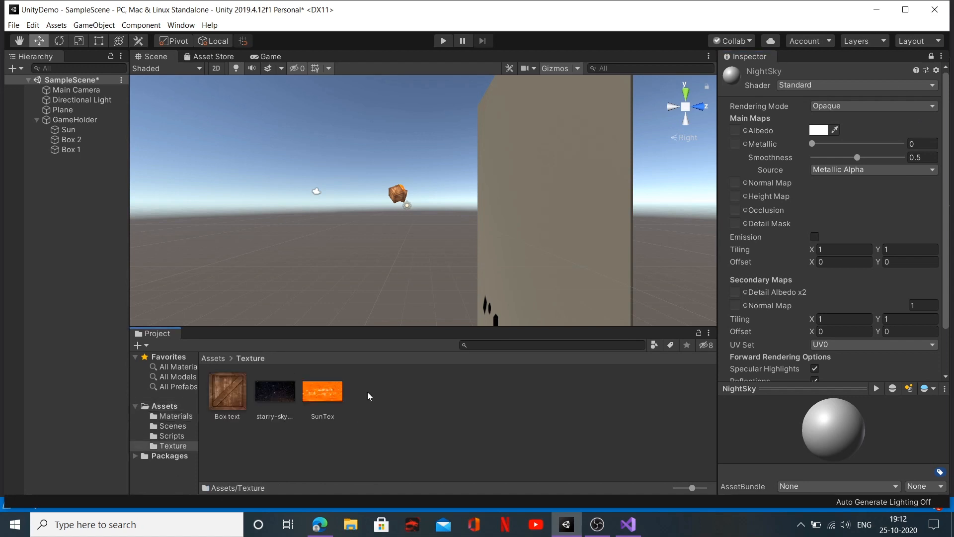
drag(281, 389, 738, 131)
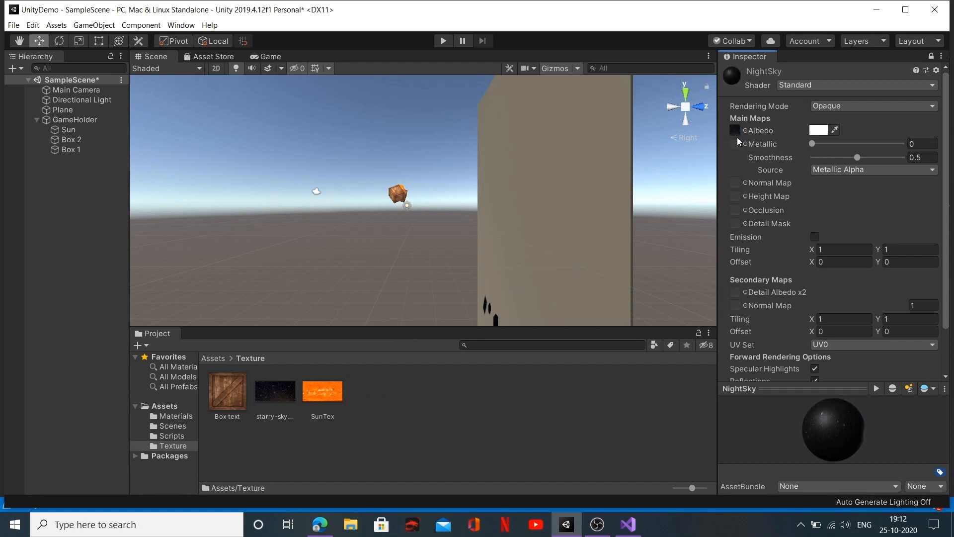
Step: Apply the NightSky material from the Materials folder to the Plane object
click(210, 358)
double_click(232, 395)
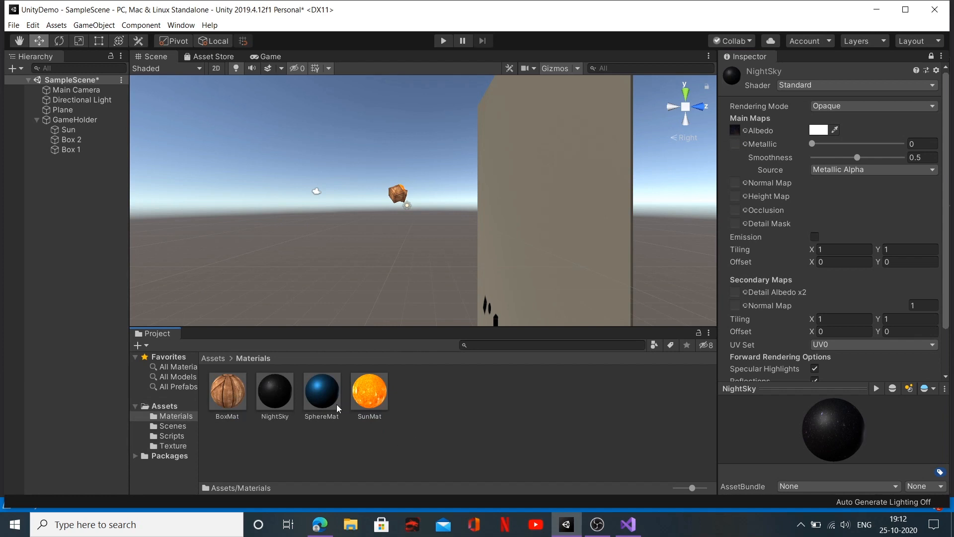
drag(279, 401, 63, 114)
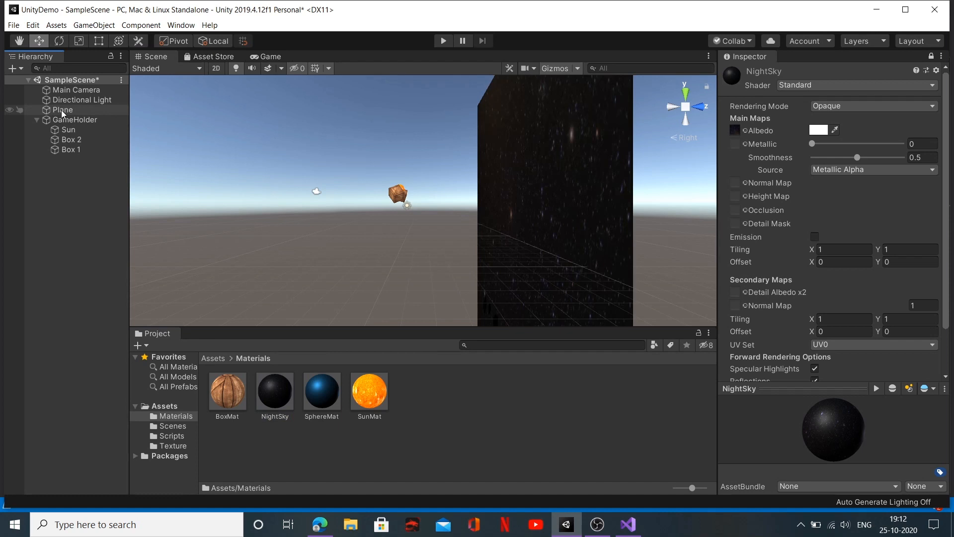
Step: Show the Game view, unlock the Inspector and set the Plane's X scale to 26.02
click(266, 56)
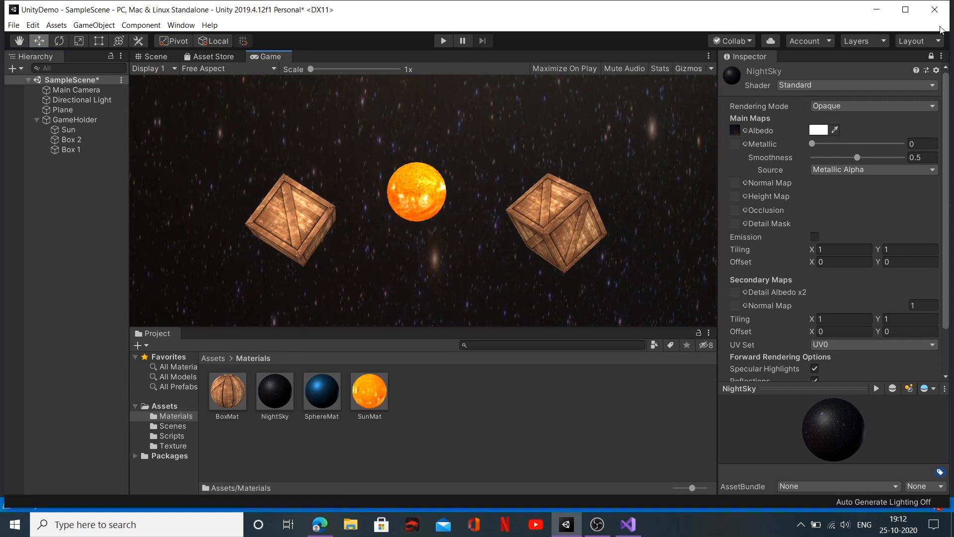
click(931, 55)
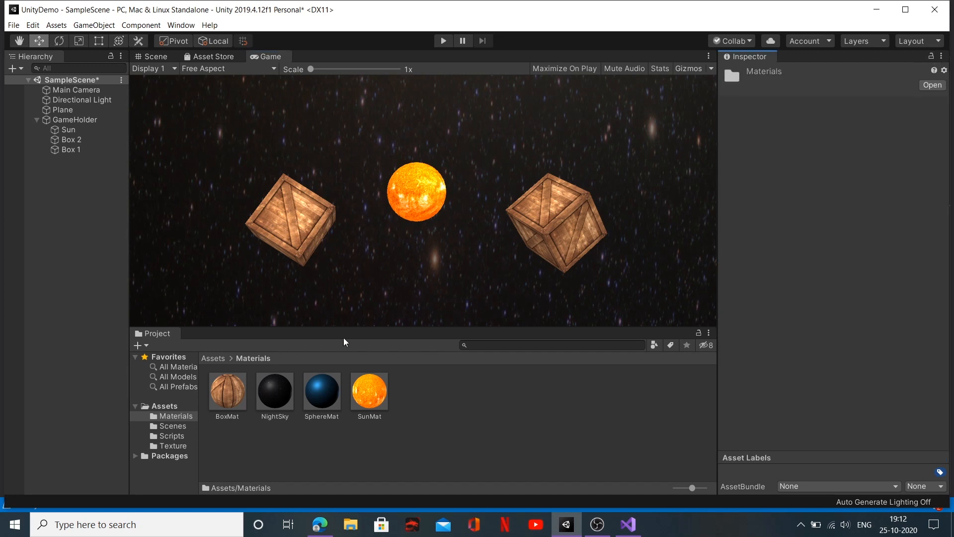
click(80, 109)
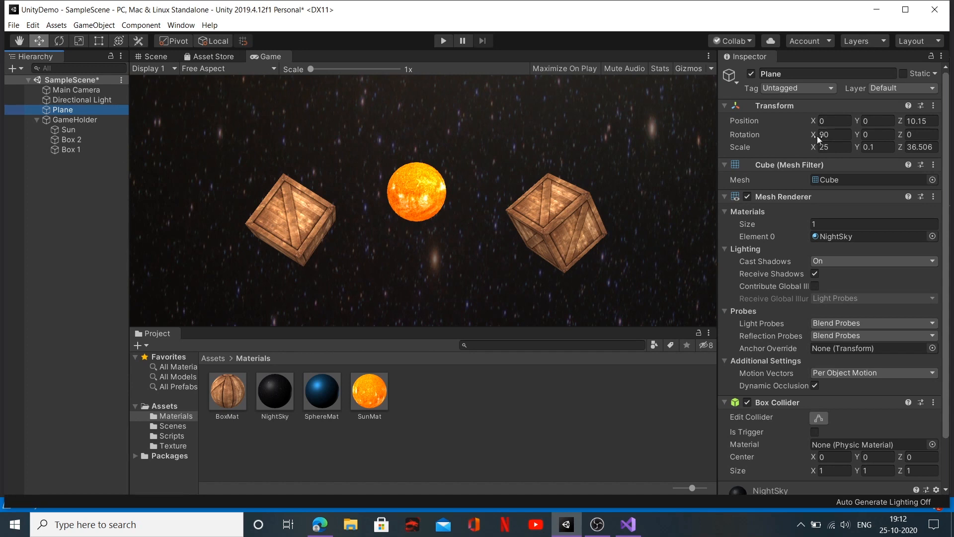
drag(813, 146, 840, 146)
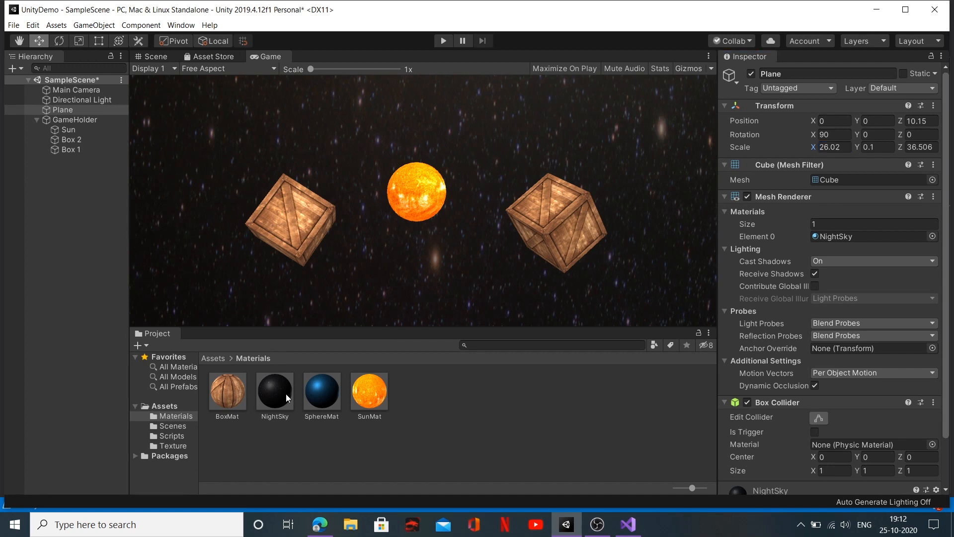
Step: Import the Deep-Space-Nebulla image from the Images folder into the project's Texture folder
click(286, 394)
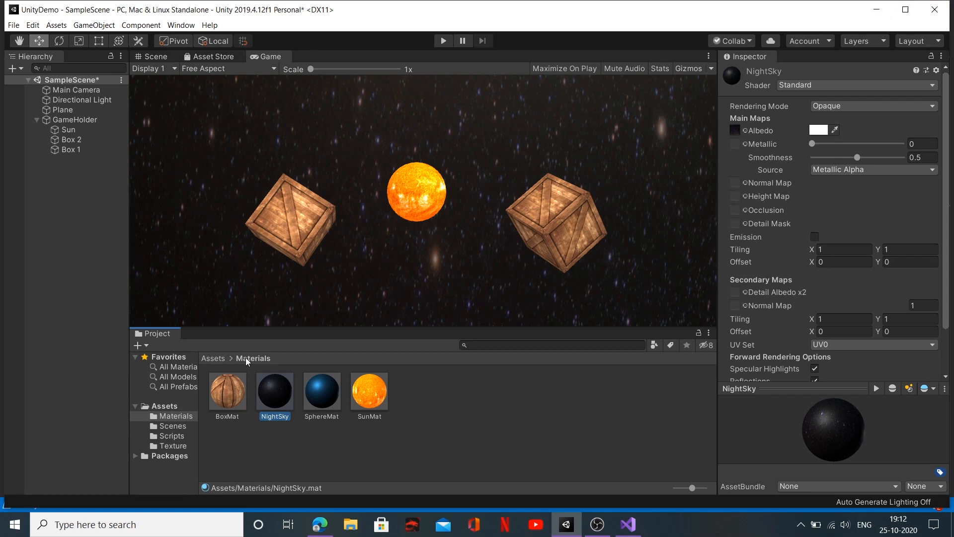
click(214, 358)
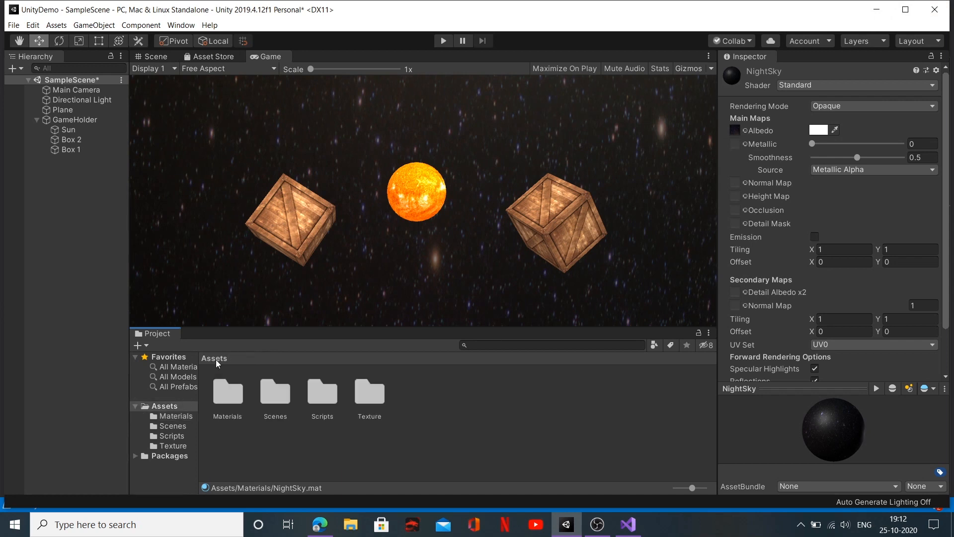
double_click(370, 393)
right_click(373, 397)
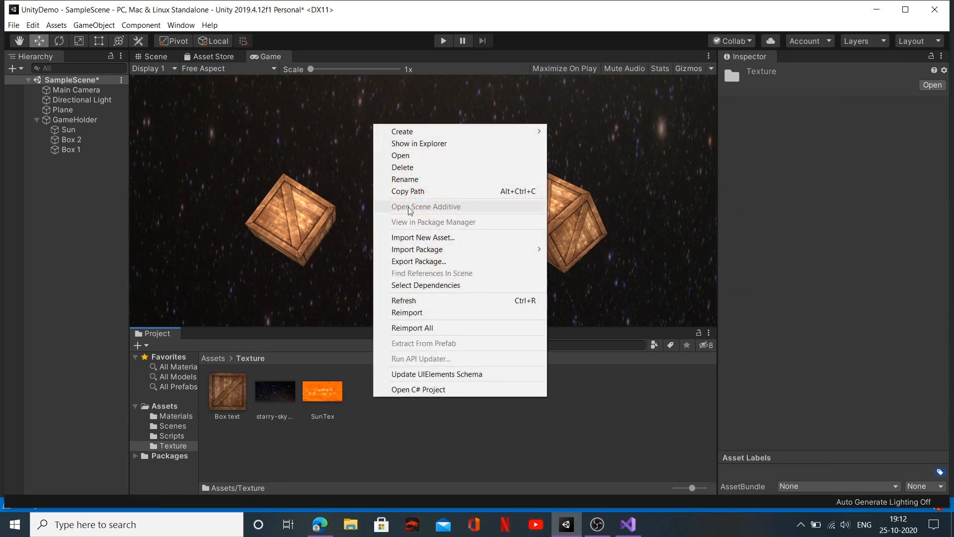
click(451, 238)
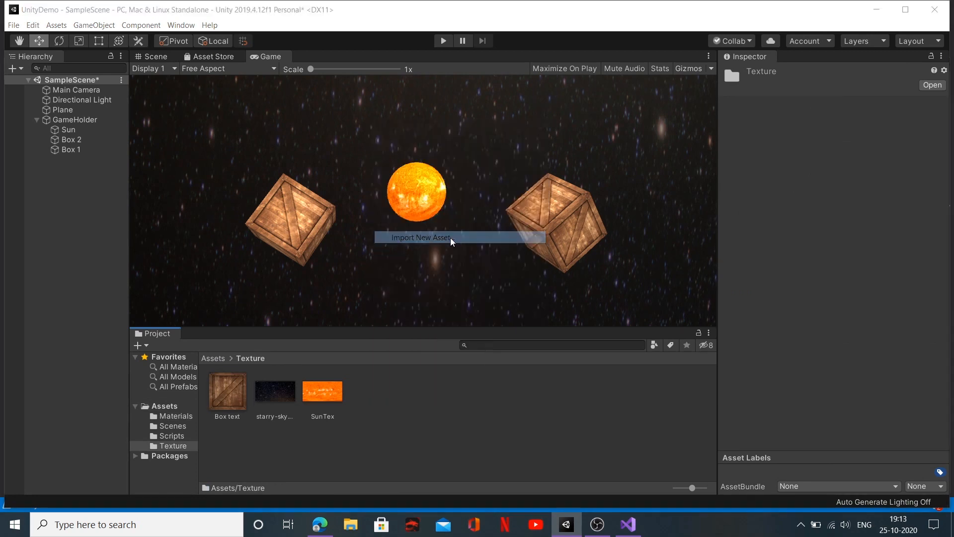
scroll(292, 224, down, 5)
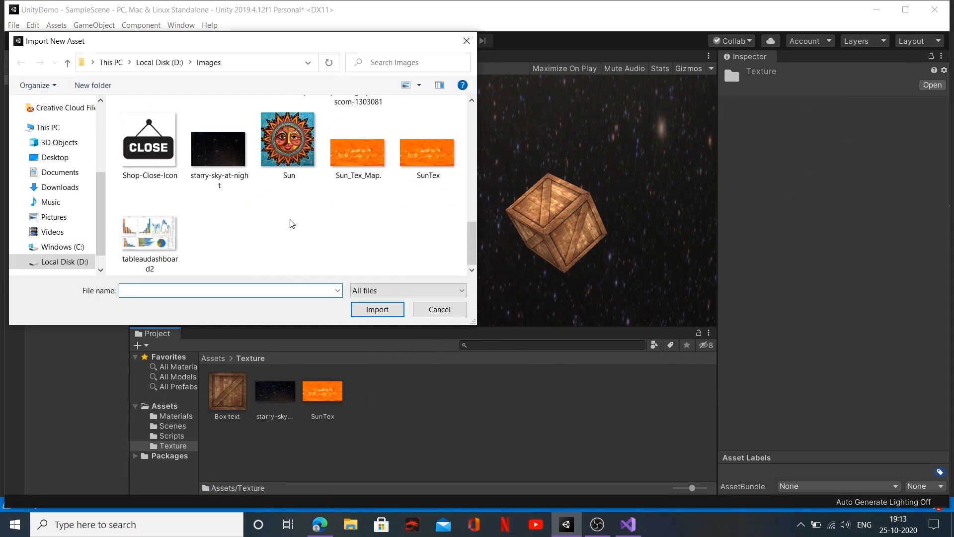
scroll(298, 253, up, 5)
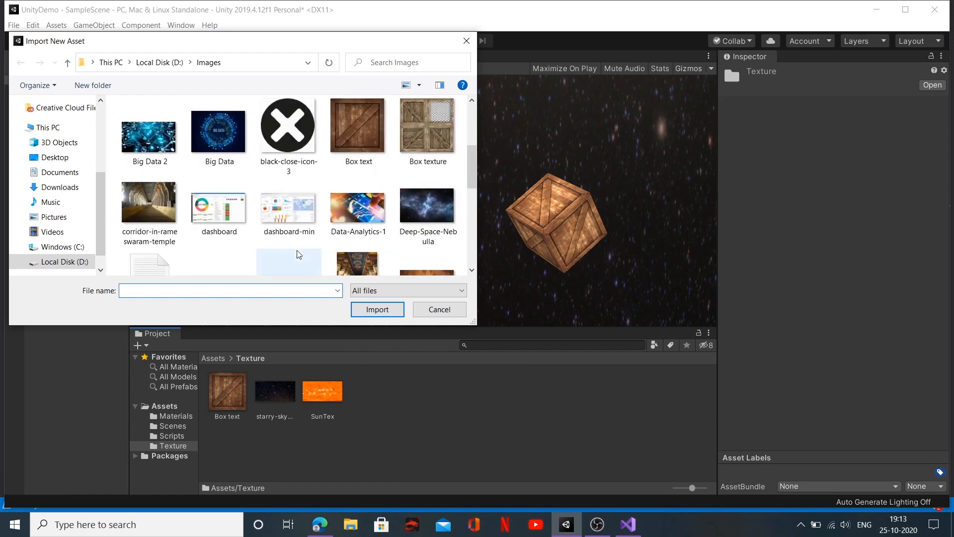
scroll(299, 255, up, 2)
scroll(299, 255, down, 3)
click(428, 131)
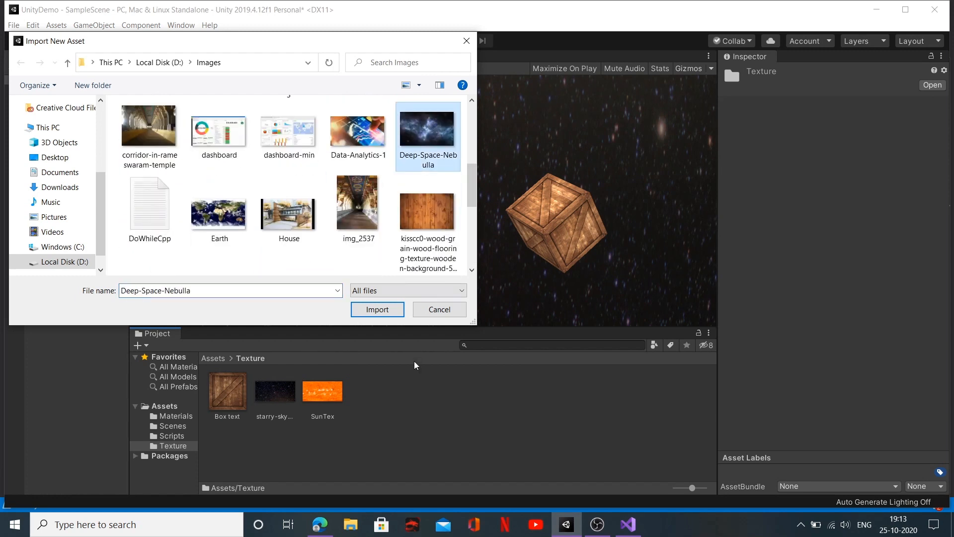
click(388, 311)
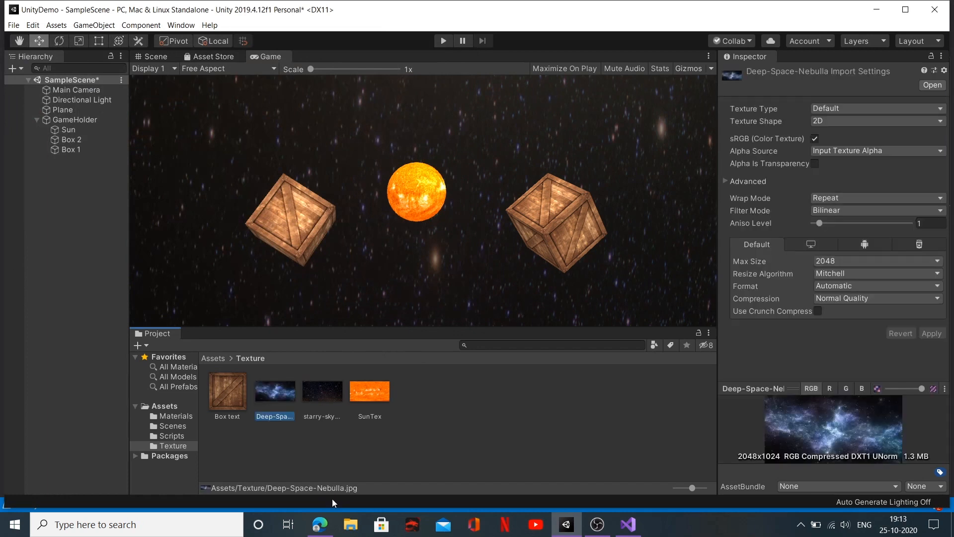
Step: Lock the Inspector on the NightSky material and assign the Deep-Space-Nebulla texture as its Albedo map
click(212, 356)
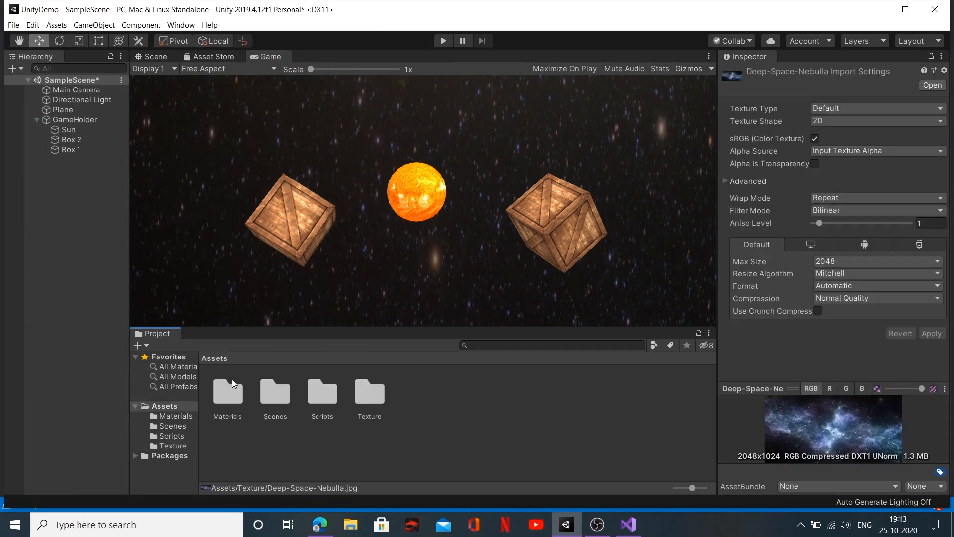
click(231, 397)
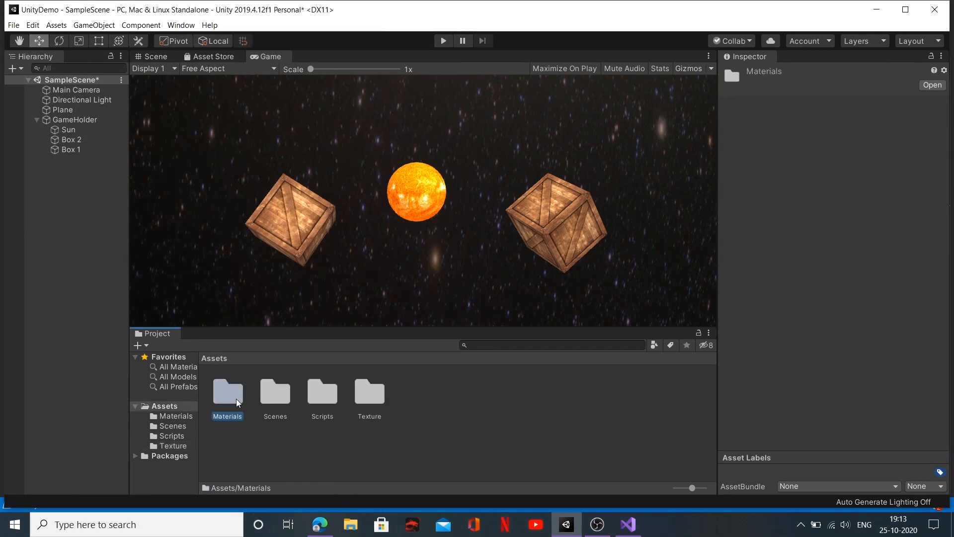
double_click(243, 395)
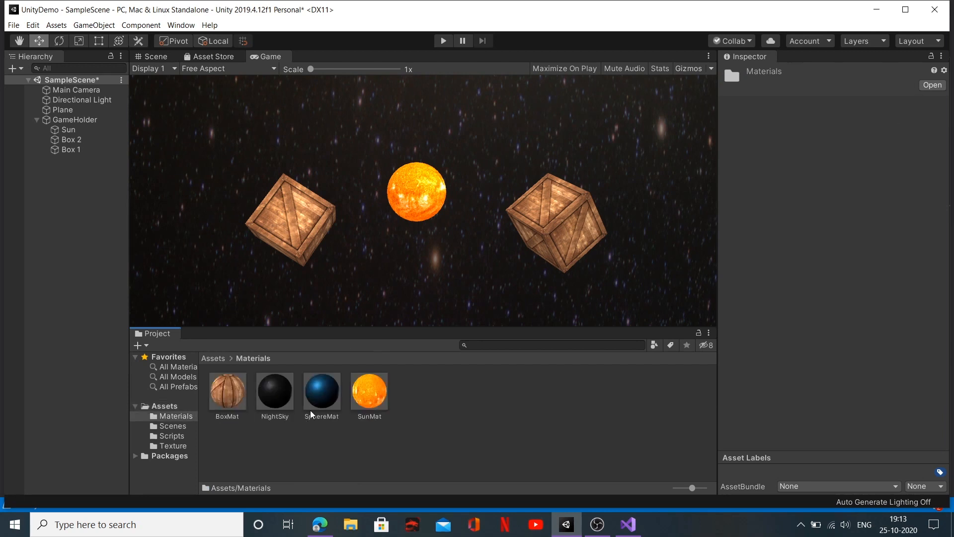
click(276, 397)
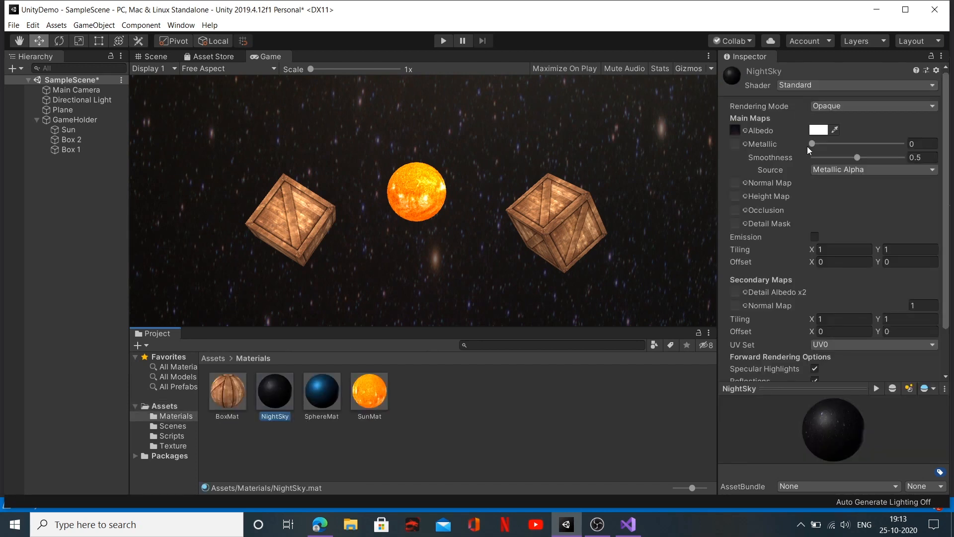
click(931, 56)
click(213, 358)
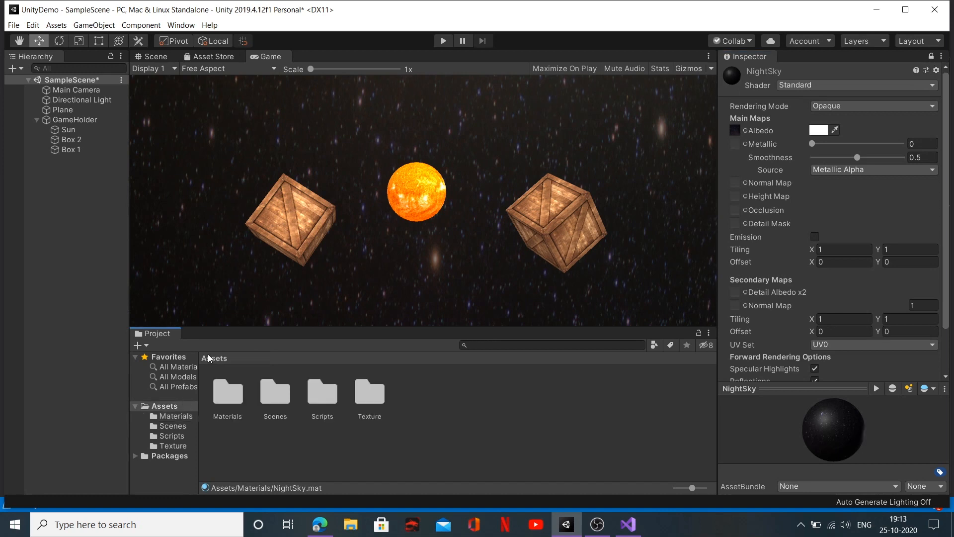
double_click(380, 398)
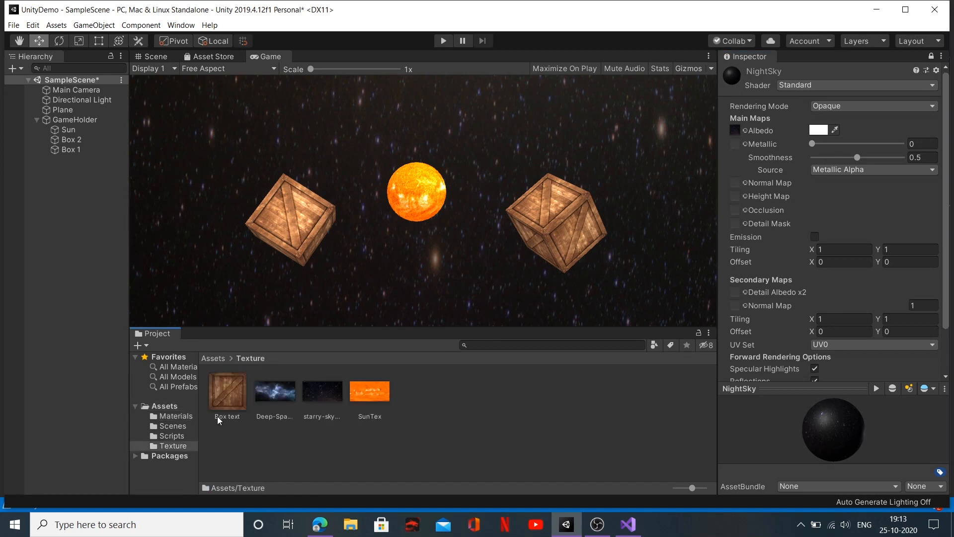
drag(269, 394, 735, 130)
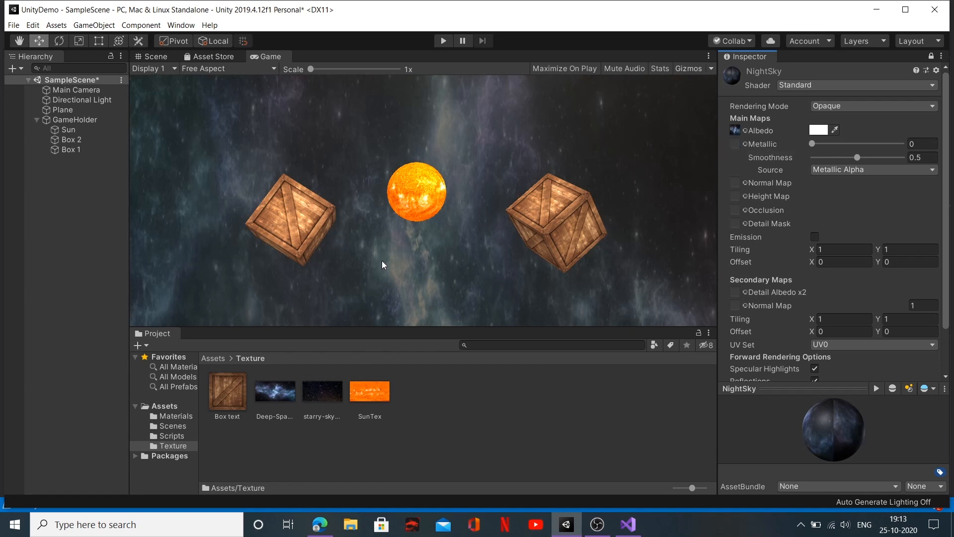
Step: Delete the Directional Light from the scene and unlock the Inspector
click(88, 101)
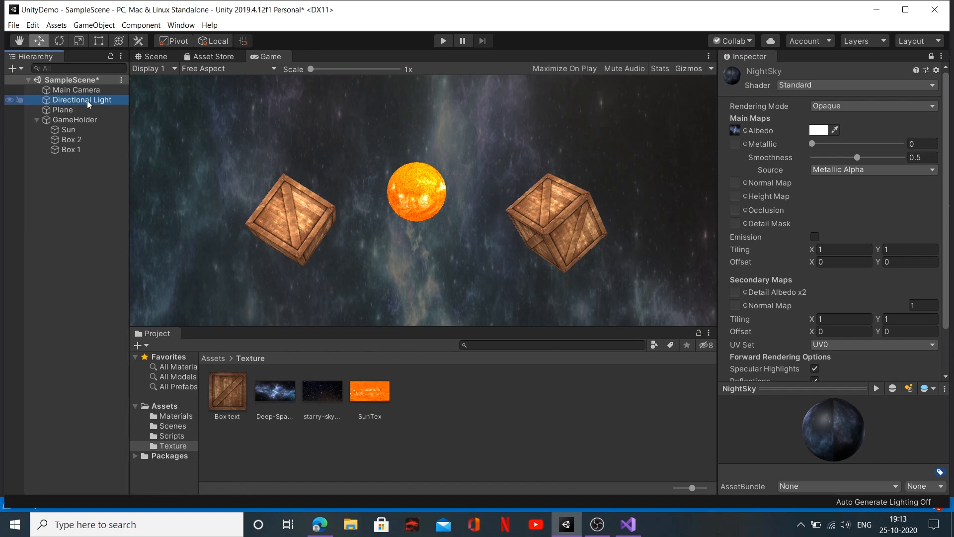
key(Delete)
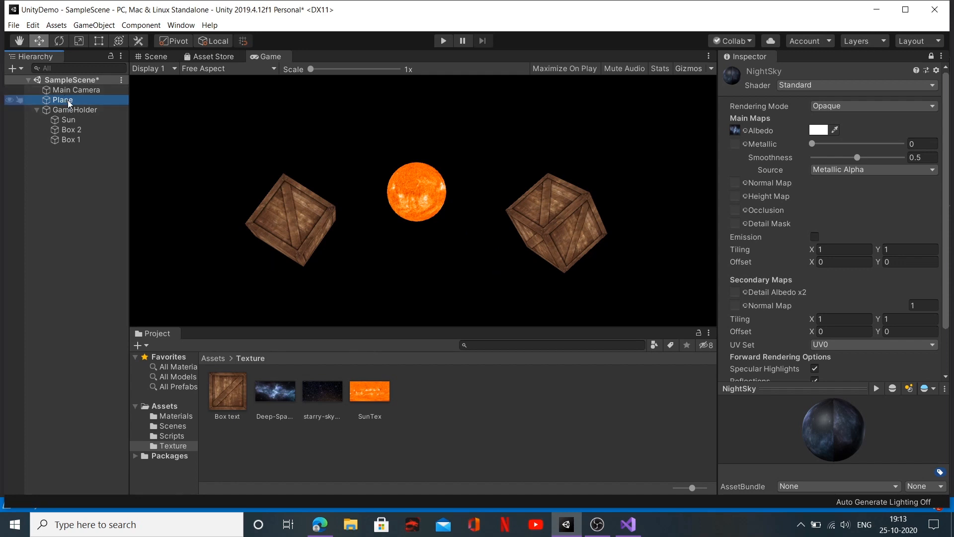
click(931, 56)
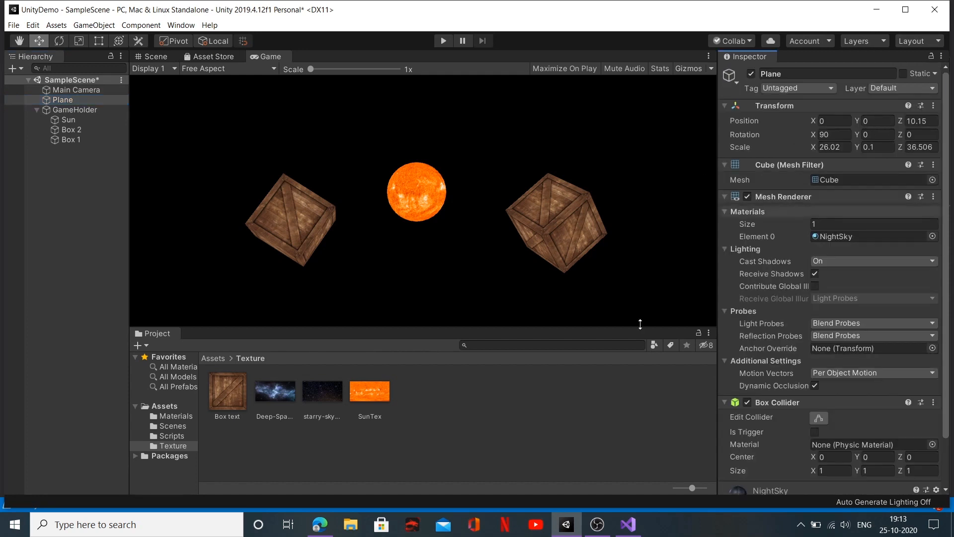
Step: Set the NightSky material's shader to Legacy Shaders/Self-Illumin/Bumped Specular
click(212, 358)
click(79, 100)
double_click(233, 396)
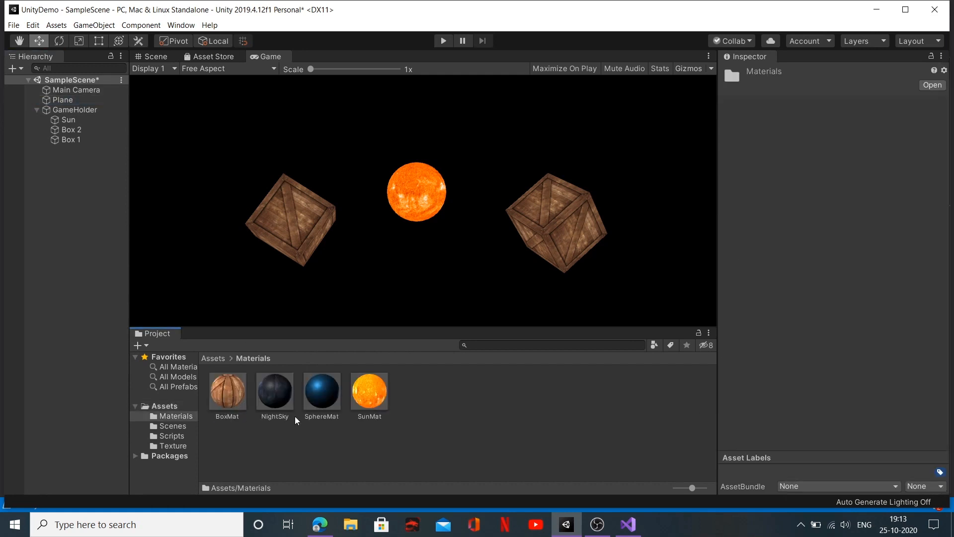
click(279, 398)
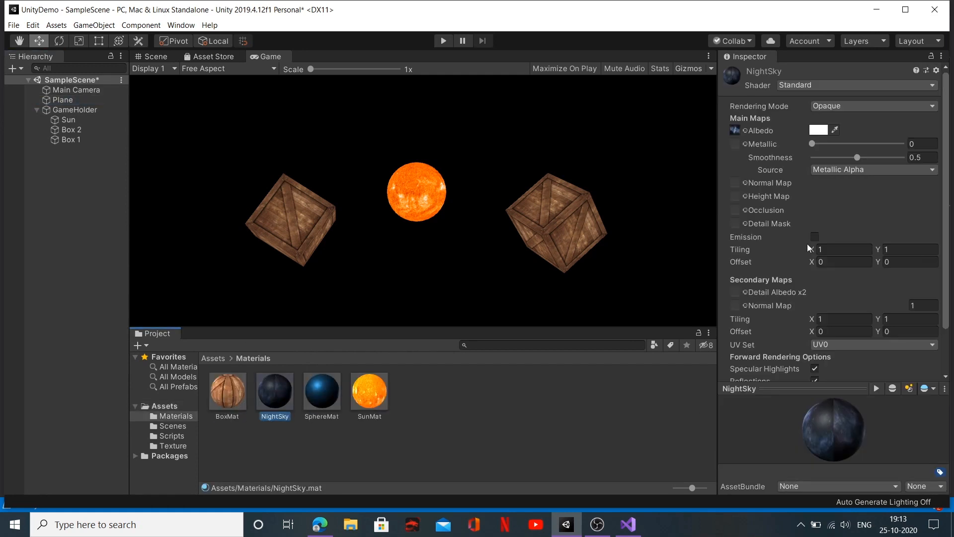
click(867, 85)
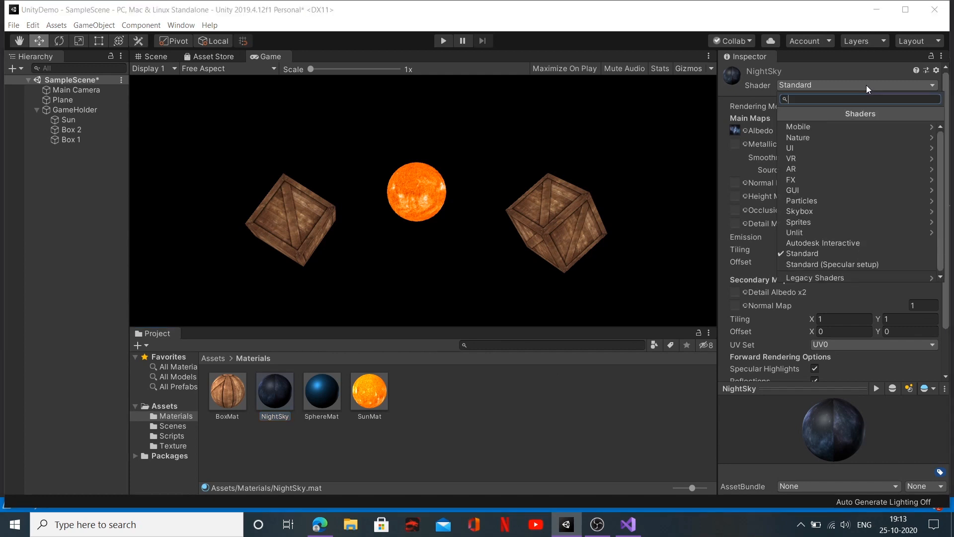
click(868, 278)
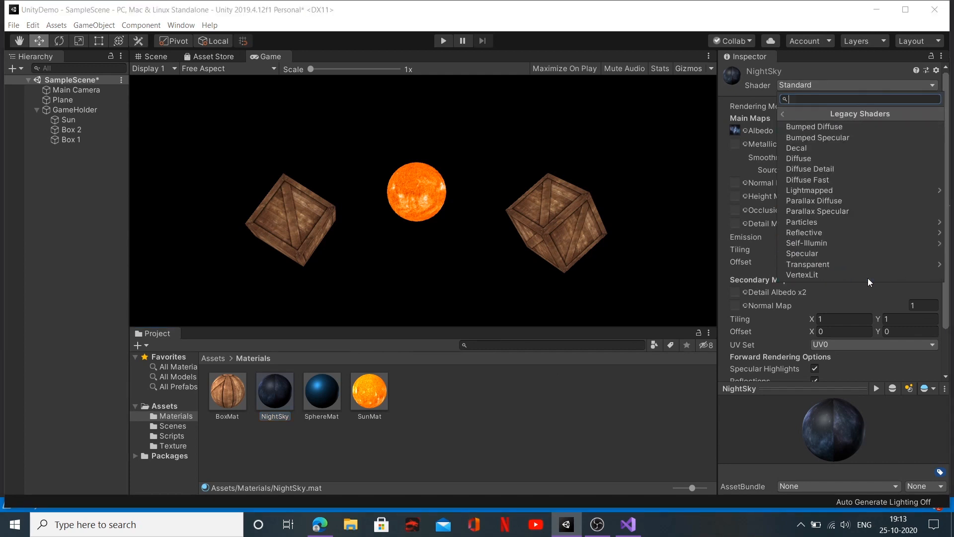
click(857, 242)
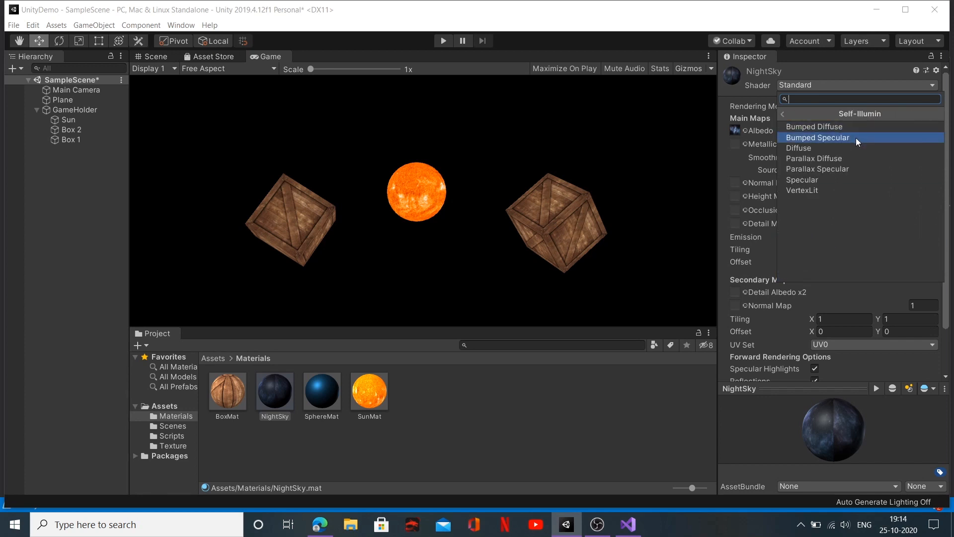
click(856, 138)
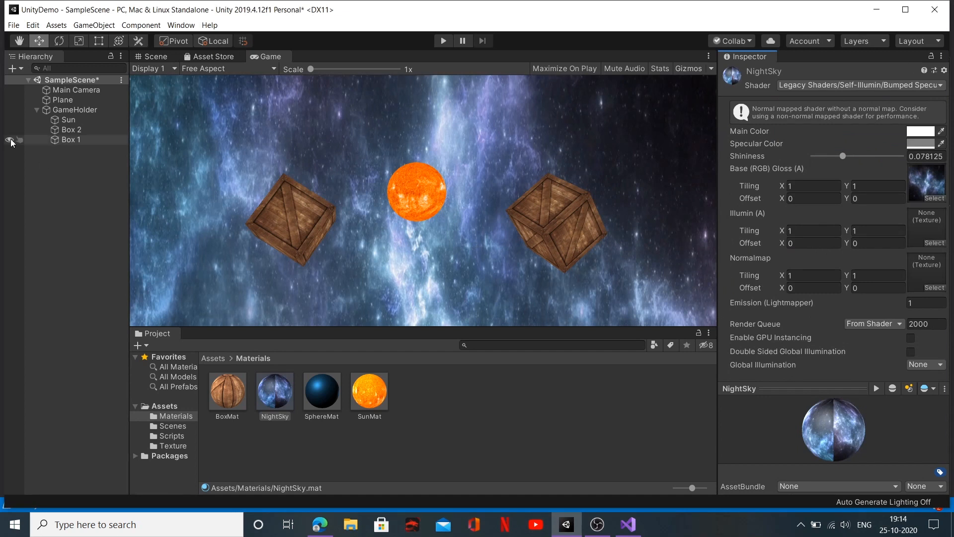
Step: Scale the Plane to 50.13 in X and 14.4 in Y, keeping Z at 36.506, and play the scene
click(63, 99)
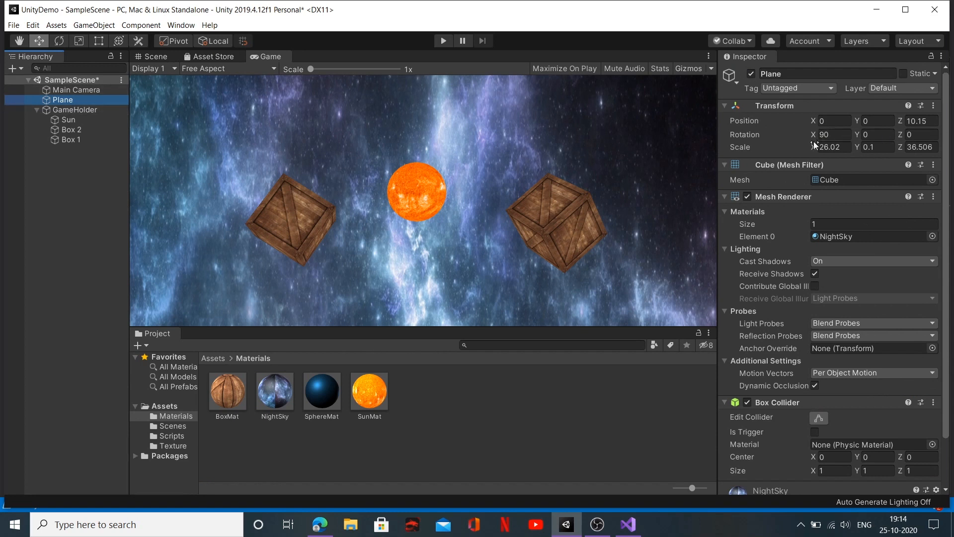
drag(812, 148, 846, 148)
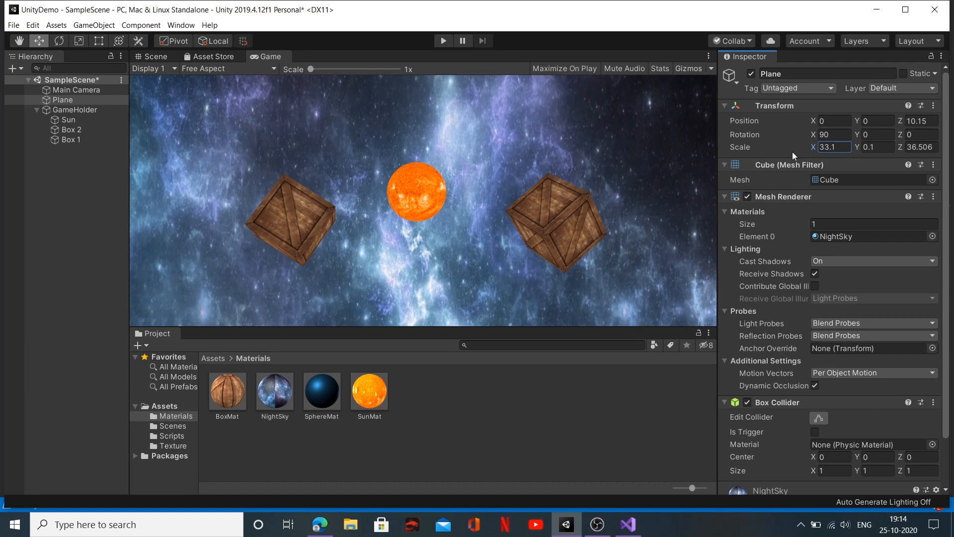
drag(815, 149, 872, 147)
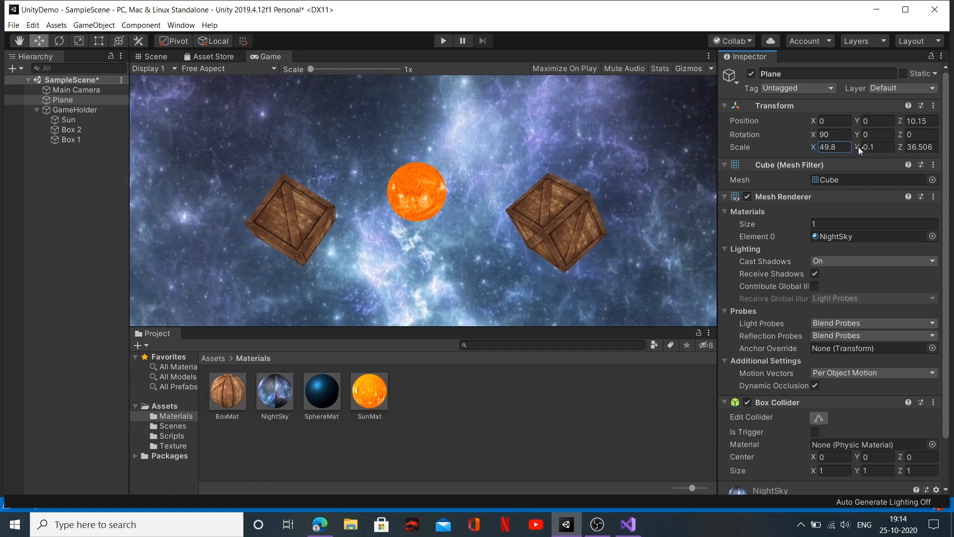
drag(857, 147, 884, 147)
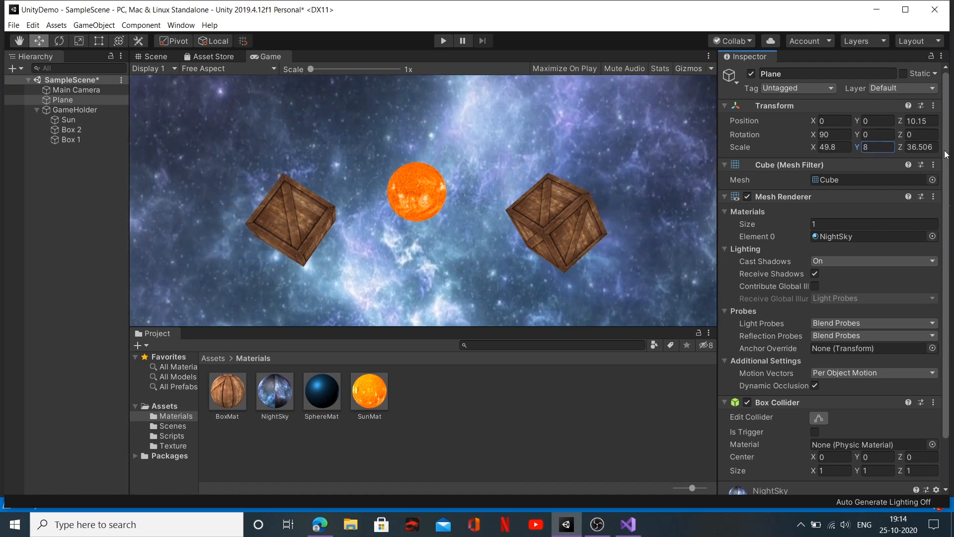
click(903, 151)
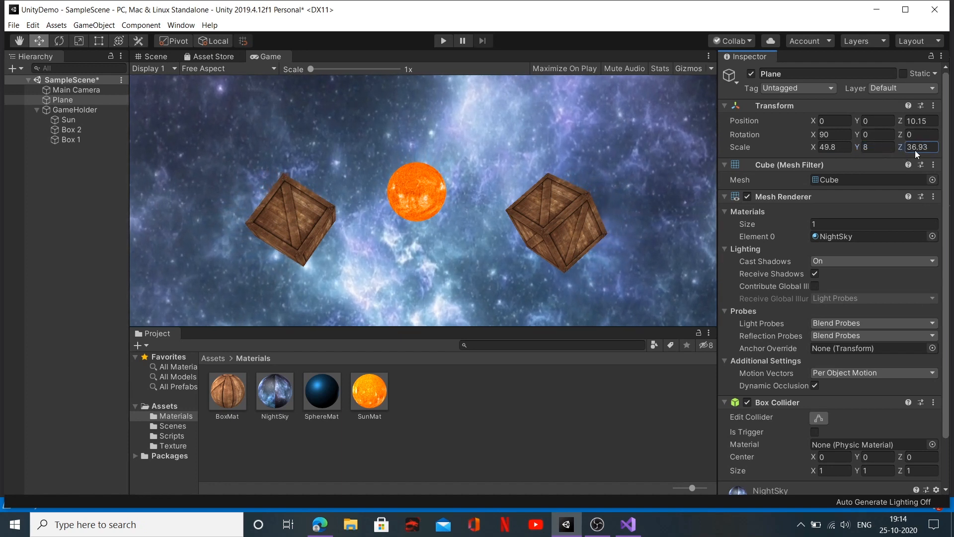
drag(917, 151, 916, 151)
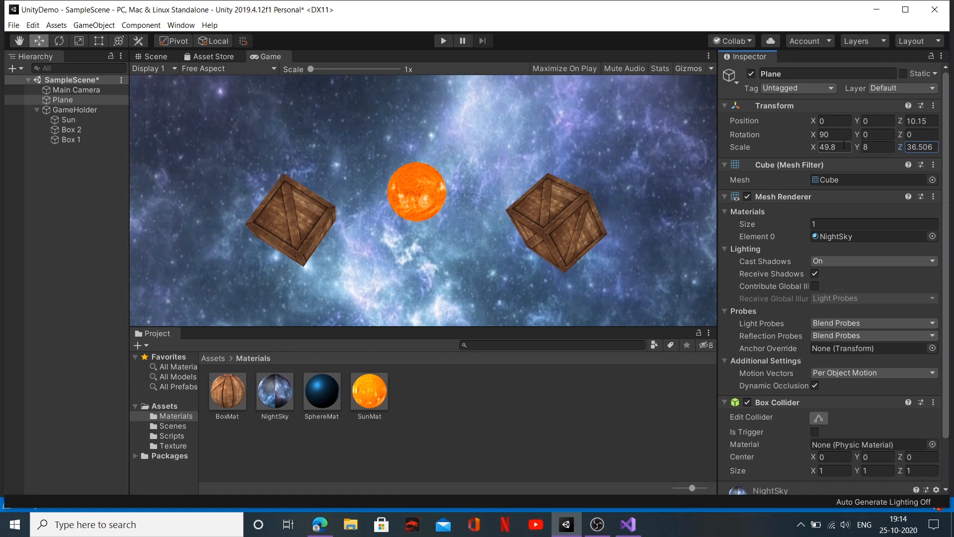
drag(855, 146, 879, 151)
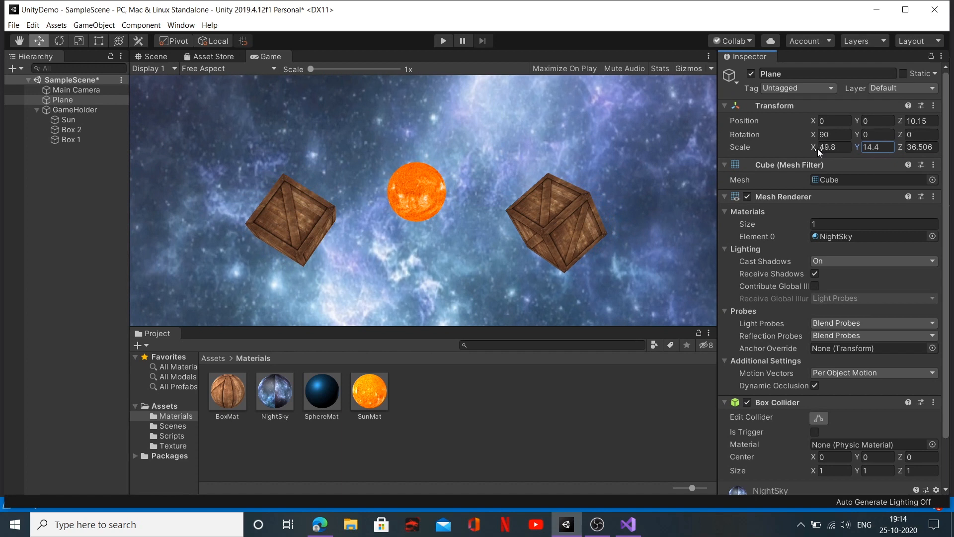
mouse_move(818, 148)
mouse_down()
mouse_move(803, 151)
mouse_move(813, 151)
mouse_up()
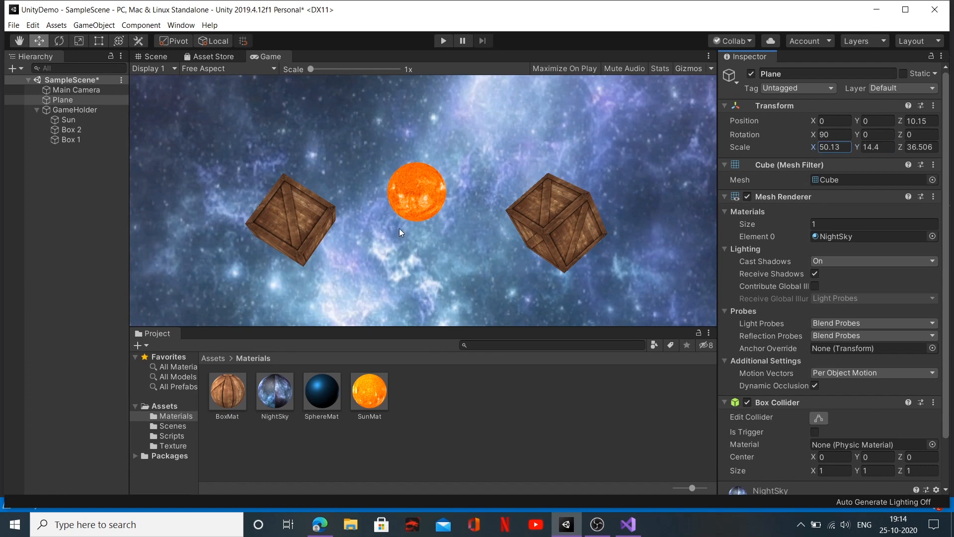
click(442, 41)
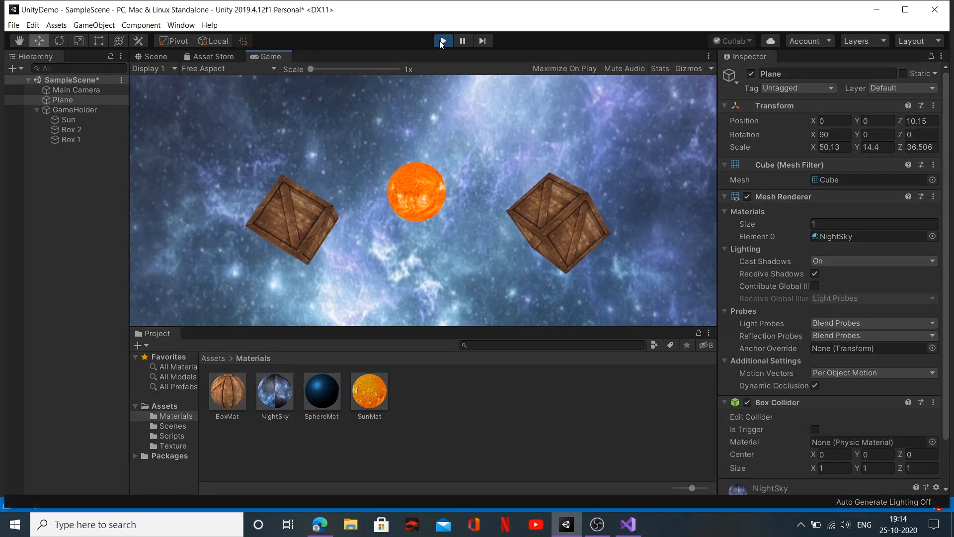